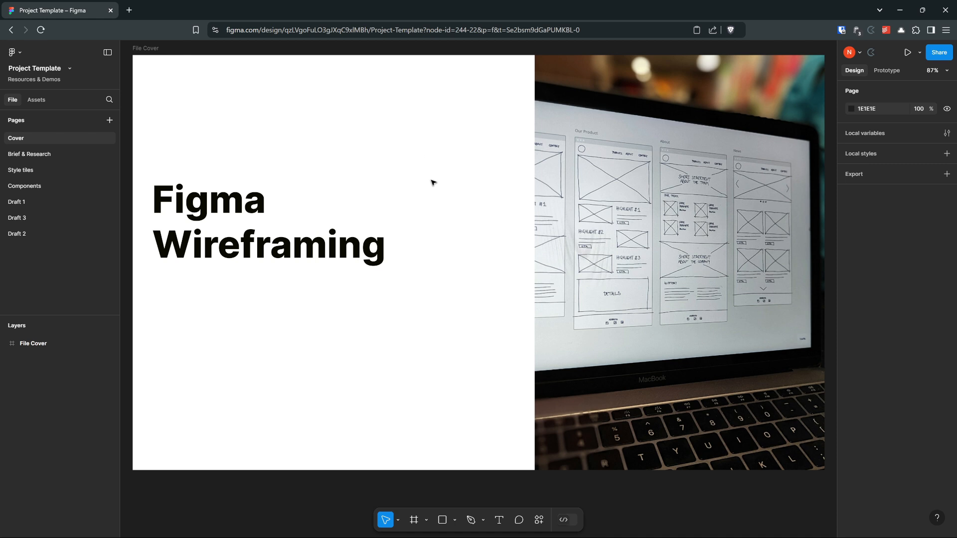
# Step: Open the Draft 1 page and paste the hand-drawn wireframe sketch image onto the canvas
pyautogui.scroll(1, 440, 195)
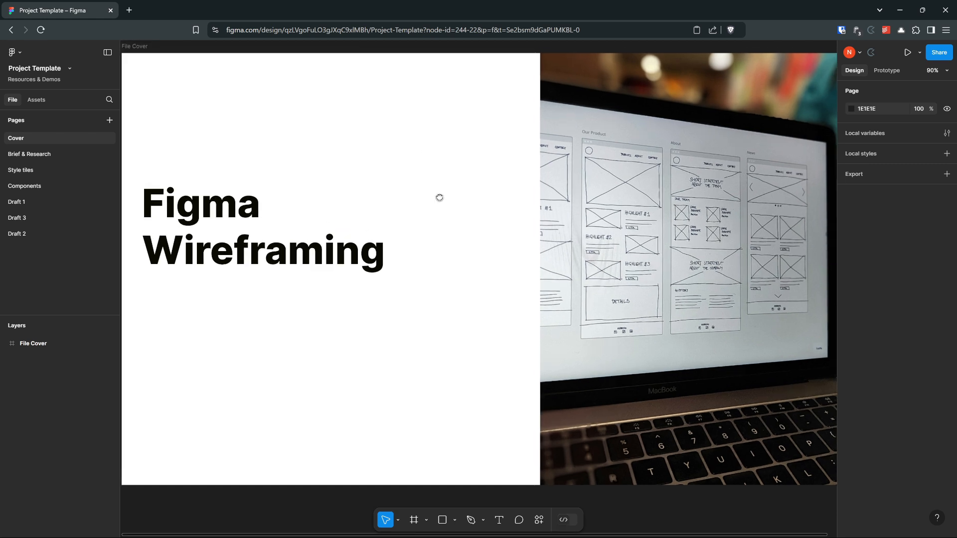
pyautogui.scroll(2, 438, 196)
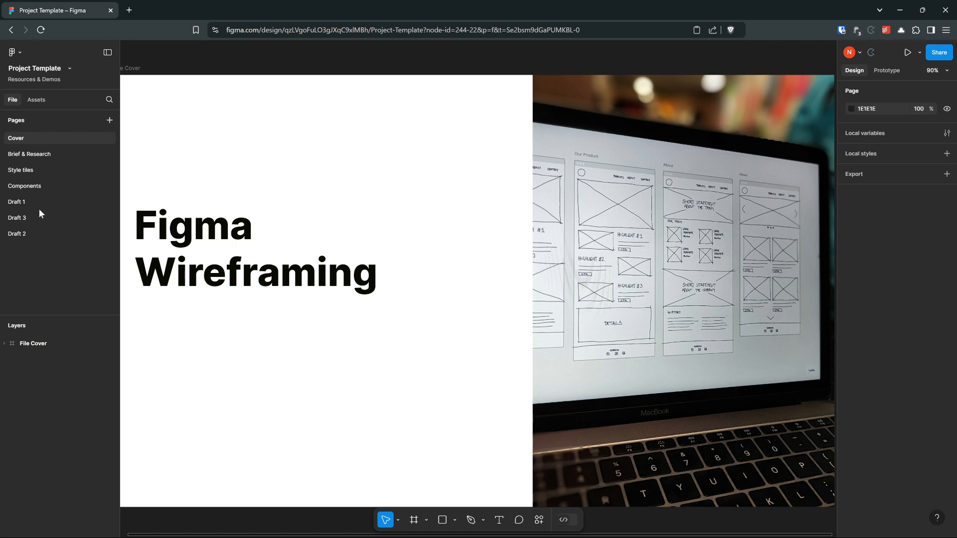
pyautogui.click(23, 201)
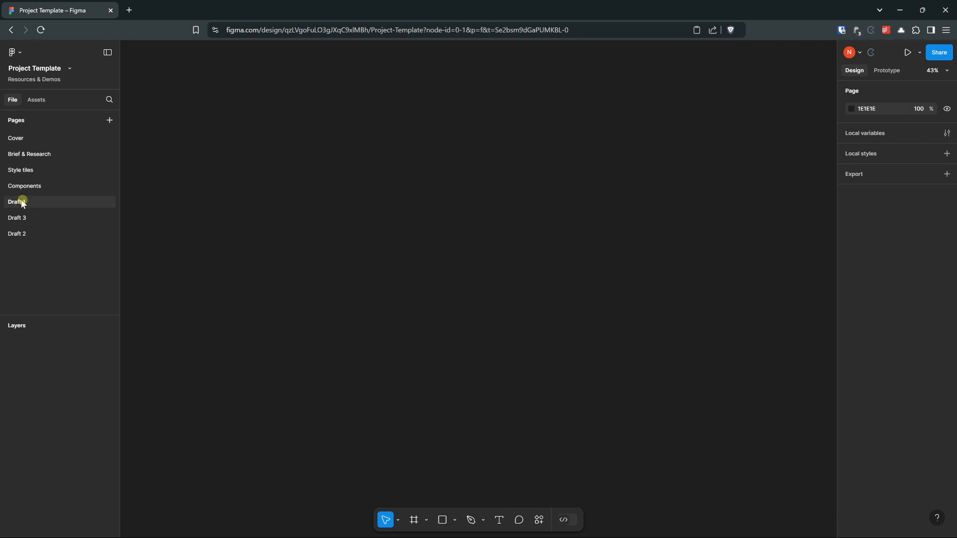
pyautogui.rightClick(441, 194)
pyautogui.click(464, 198)
pyautogui.scroll(-3, 394, 199)
pyautogui.scroll(3, 387, 204)
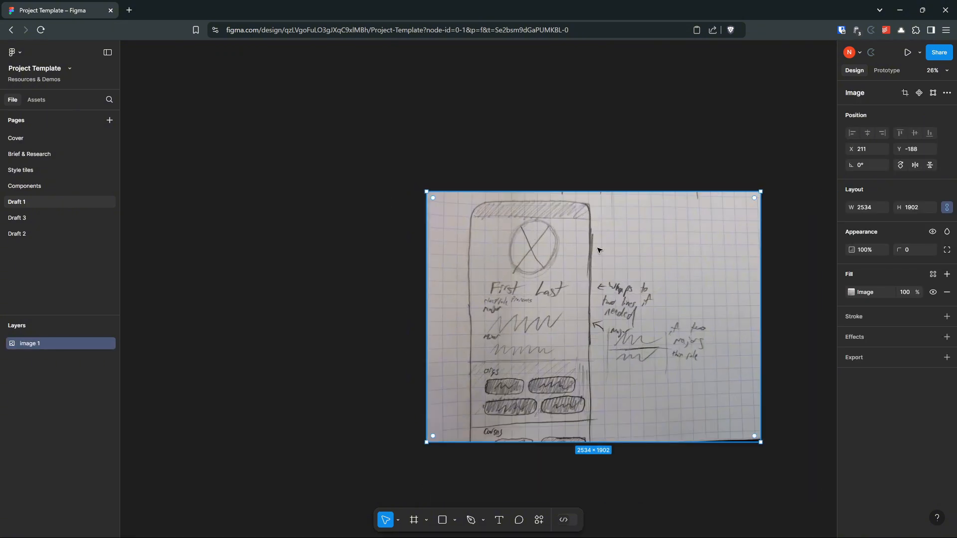
# Step: Move the sketch image to X -783, Y -672 and scale it down proportionally to about 1637 × 1220
pyautogui.moveTo(598, 250); pyautogui.dragTo(464, 183)
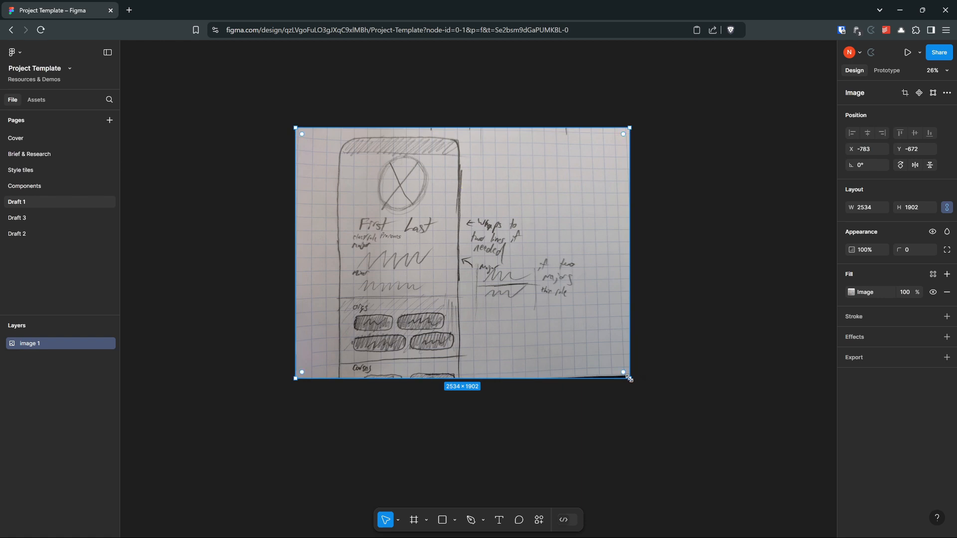
pyautogui.moveTo(628, 378); pyautogui.dragTo(511, 289)
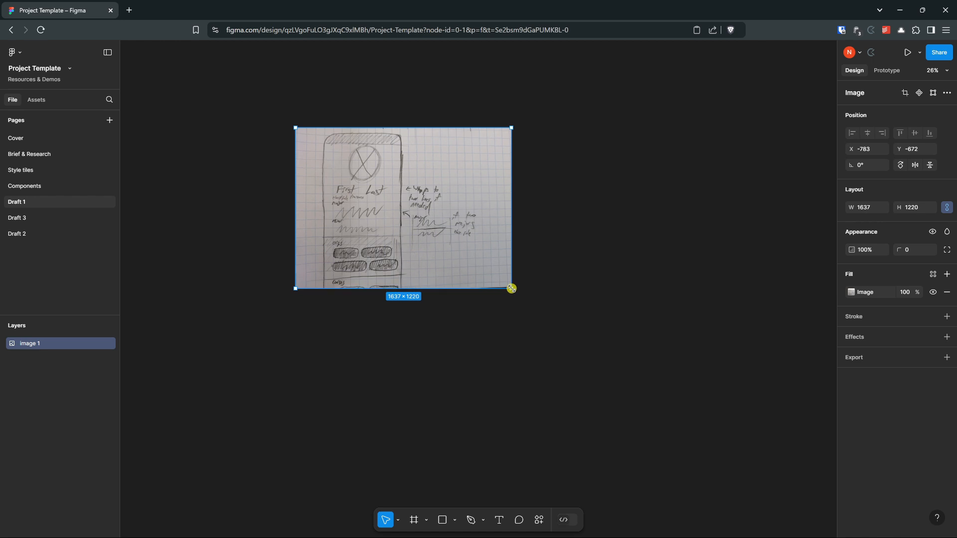
pyautogui.click(612, 216)
pyautogui.scroll(5, 543, 213)
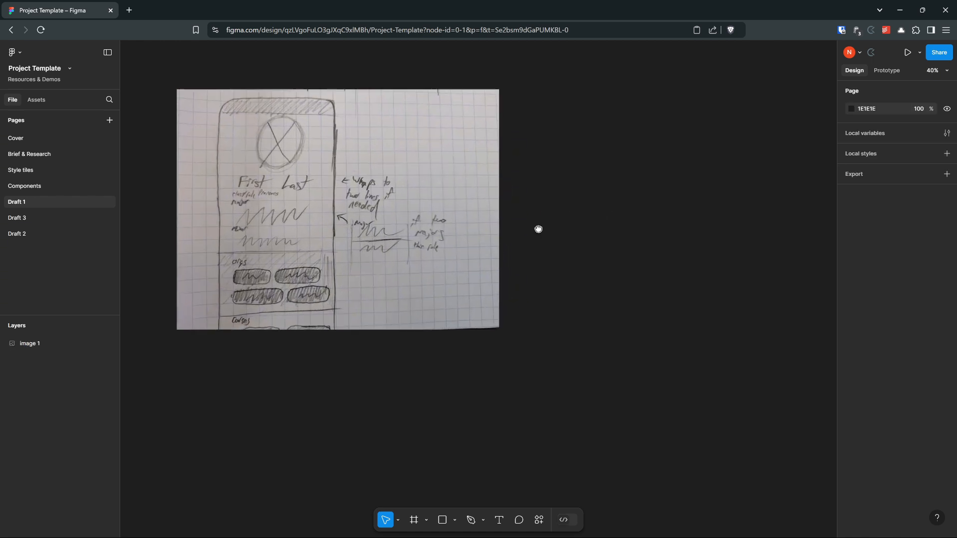
# Step: Add an iPhone 16 preset frame (393 × 852) next to the sketch image
pyautogui.moveTo(538, 229); pyautogui.dragTo(754, 272)
pyautogui.scroll(3, 624, 304)
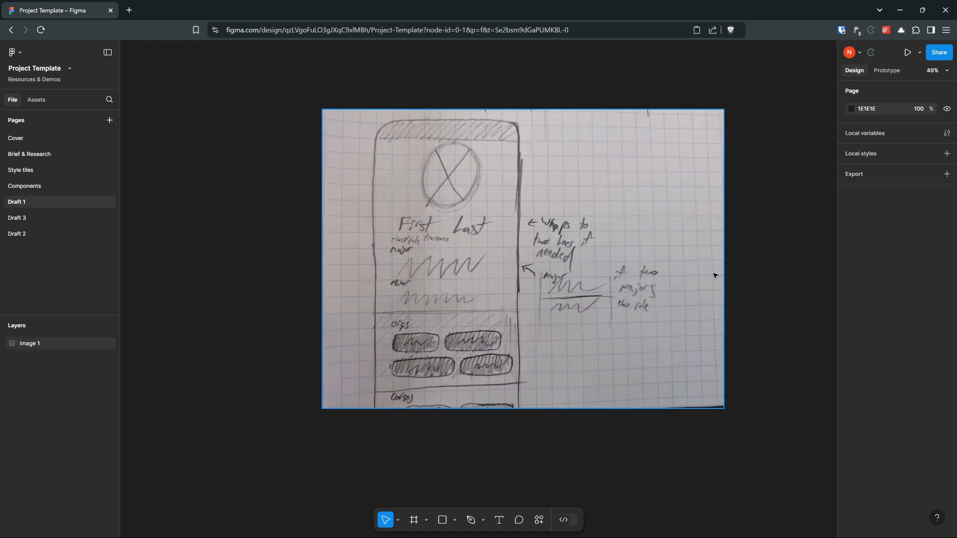
pyautogui.scroll(1, 739, 275)
pyautogui.scroll(1, 738, 276)
pyautogui.scroll(-2, 737, 274)
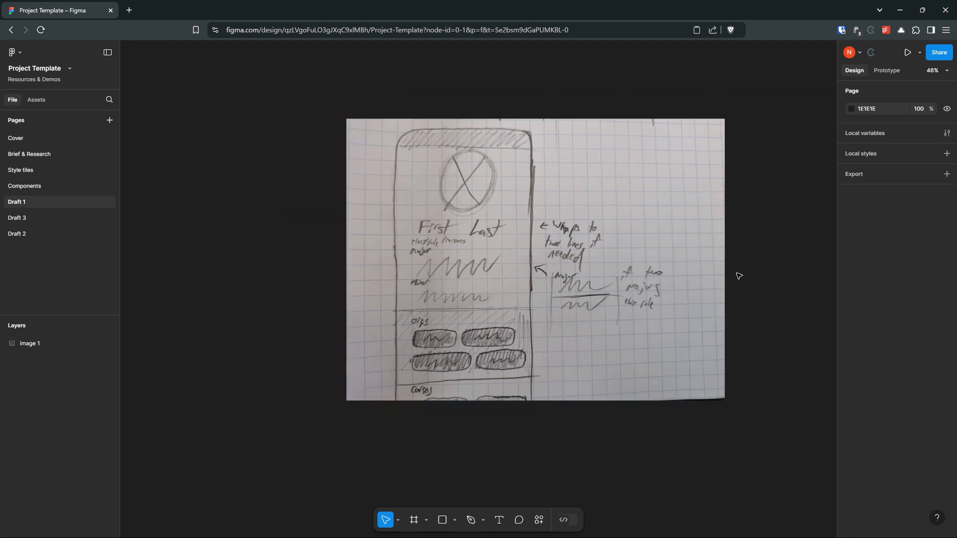
pyautogui.moveTo(739, 273); pyautogui.dragTo(670, 267)
pyautogui.moveTo(224, 246); pyautogui.dragTo(496, 266)
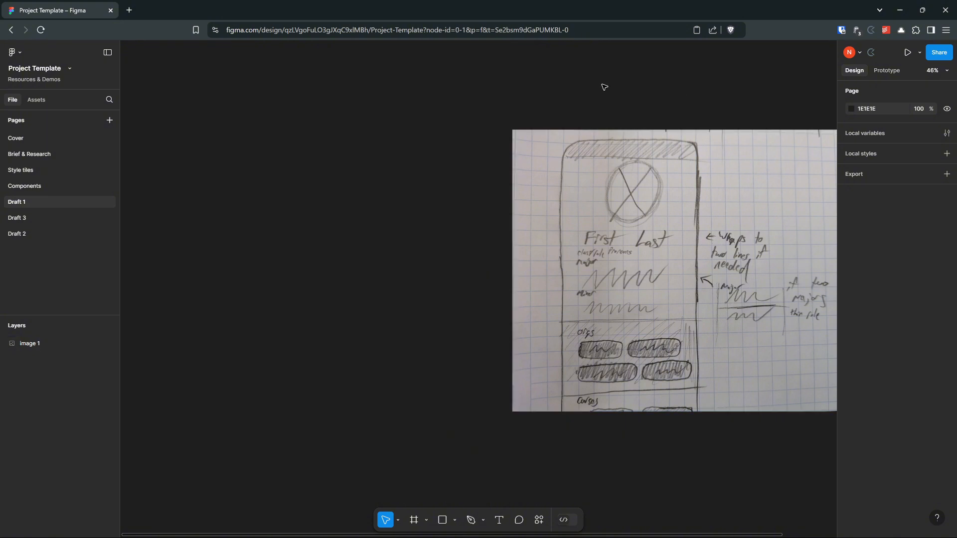
pyautogui.moveTo(359, 282)
pyautogui.mouseDown()
pyautogui.moveTo(412, 268)
pyautogui.moveTo(377, 304)
pyautogui.moveTo(368, 302)
pyautogui.mouseUp()
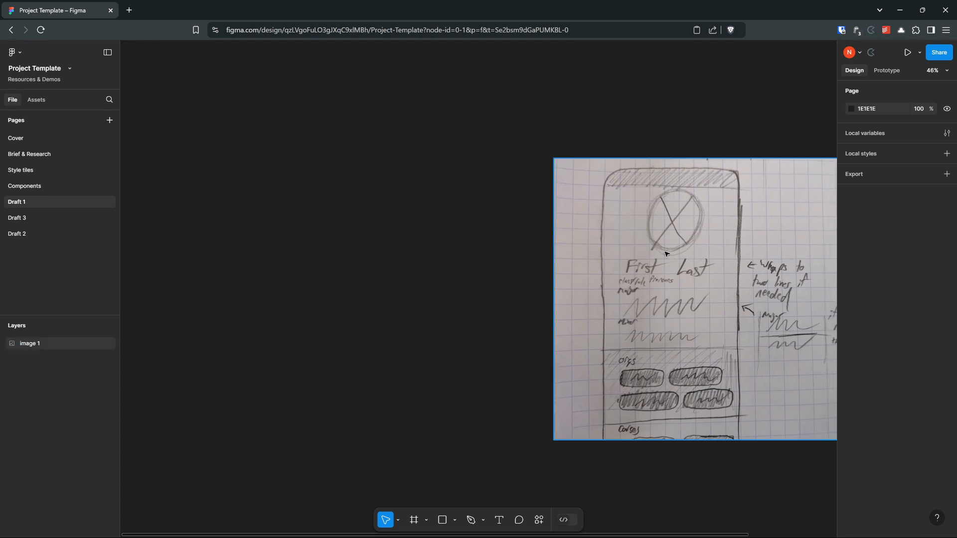
pyautogui.moveTo(397, 267)
pyautogui.mouseDown()
pyautogui.moveTo(412, 237)
pyautogui.moveTo(346, 234)
pyautogui.moveTo(386, 244)
pyautogui.mouseUp()
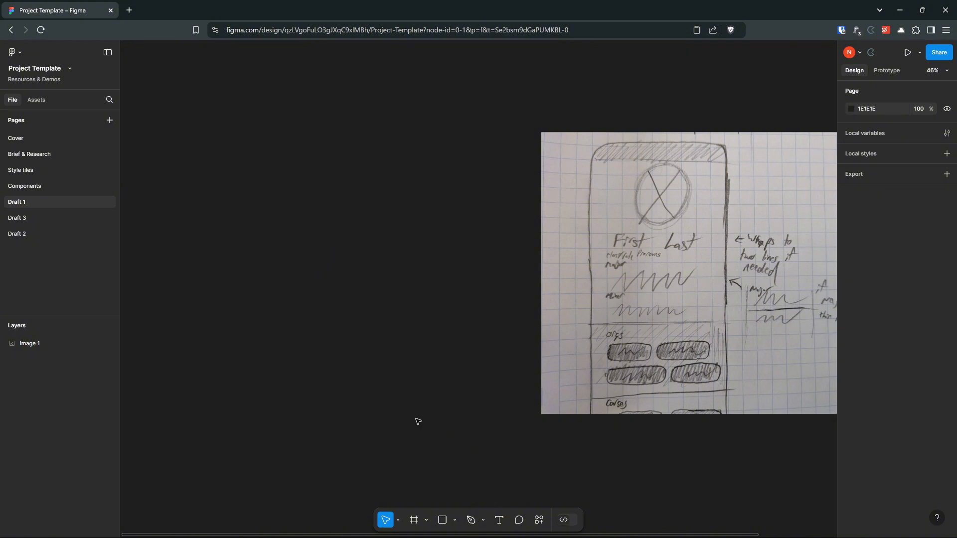
pyautogui.click(414, 524)
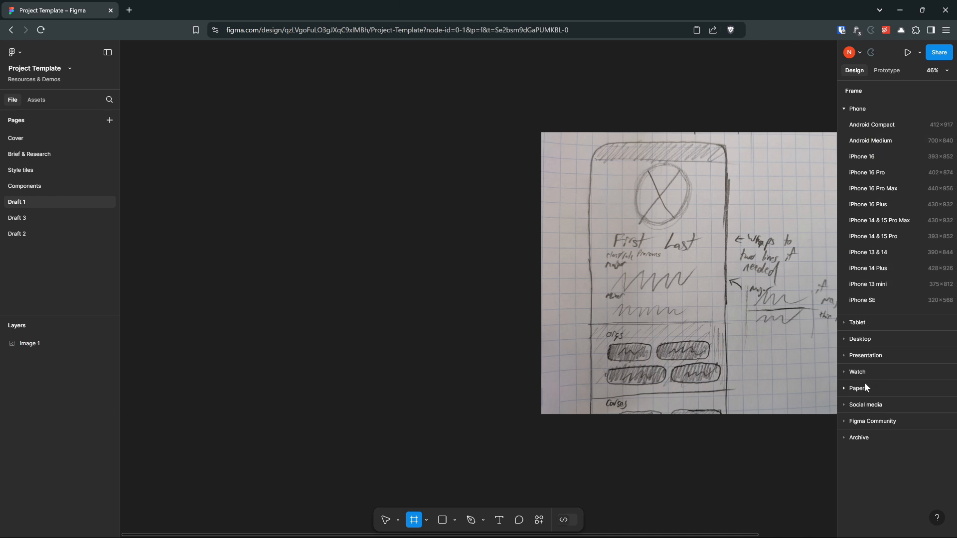
pyautogui.click(876, 156)
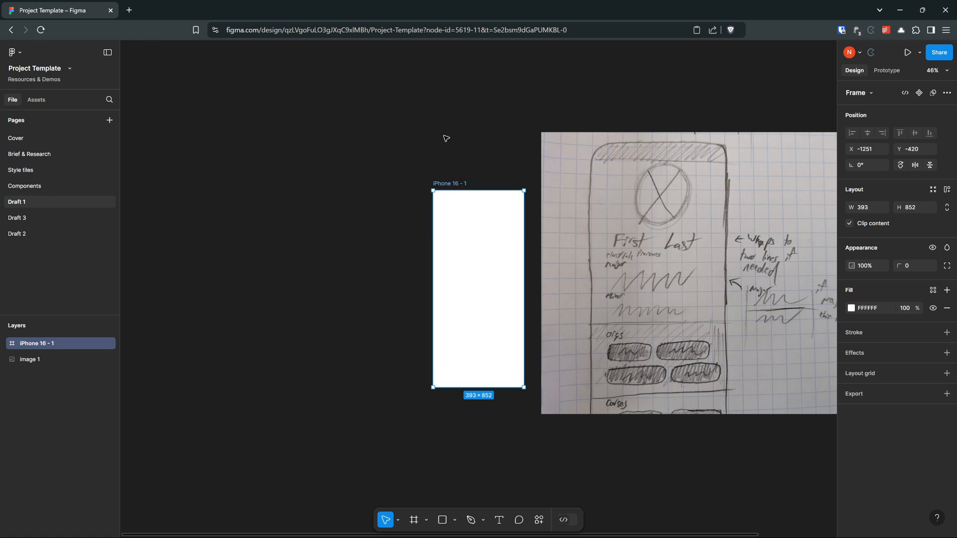
# Step: Move the iPhone 16 frame to X -1286, Y -672 so its top edge aligns with the sketch image
pyautogui.moveTo(464, 186); pyautogui.dragTo(453, 124)
pyautogui.keyDown('ctrl'); pyautogui.scroll(5, 394, 161); pyautogui.keyUp('ctrl')
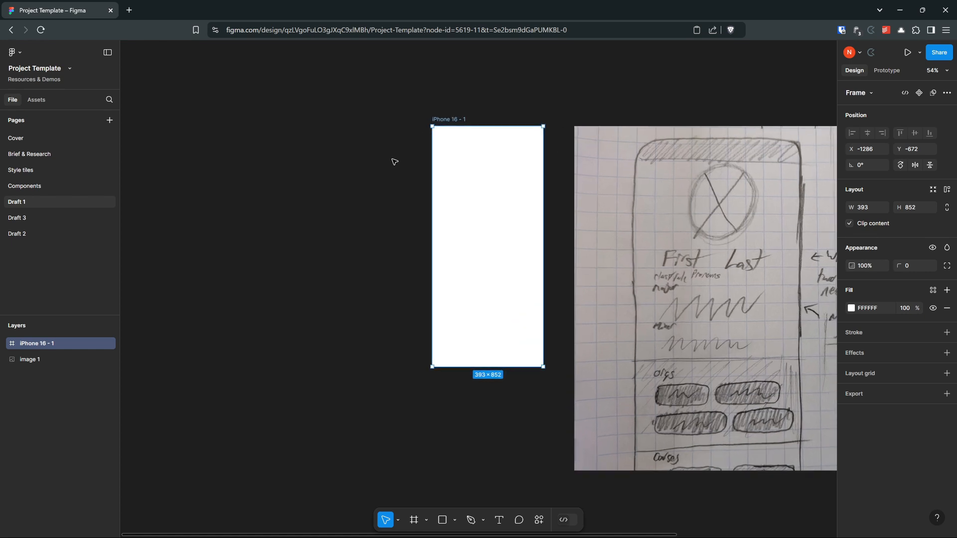
pyautogui.moveTo(398, 169)
pyautogui.mouseDown()
pyautogui.moveTo(250, 139)
pyautogui.moveTo(214, 156)
pyautogui.mouseUp()
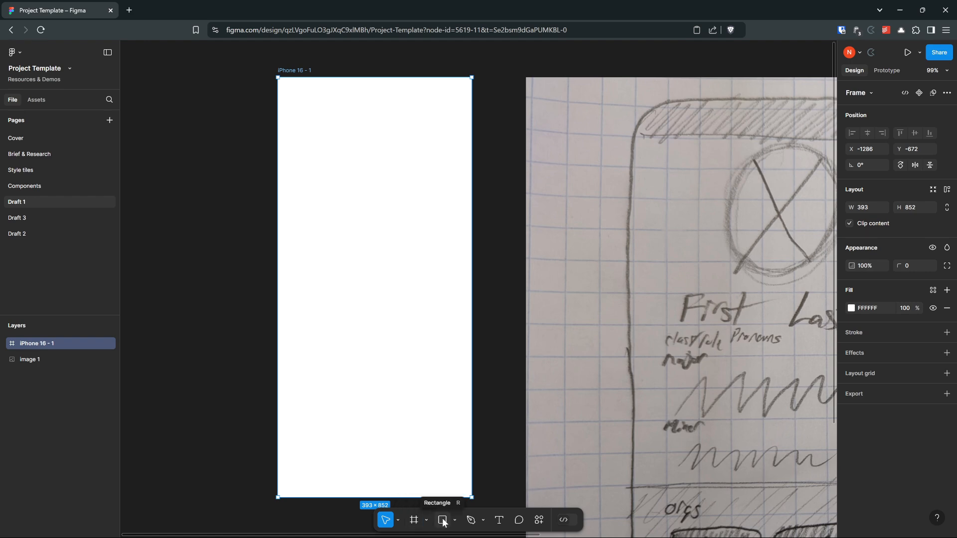
# Step: Draw a trial rectangle of about 364 × 852 beside the iPhone 16 frame and delete it
pyautogui.scroll(-2, 214, 385)
pyautogui.moveTo(214, 385); pyautogui.dragTo(414, 381)
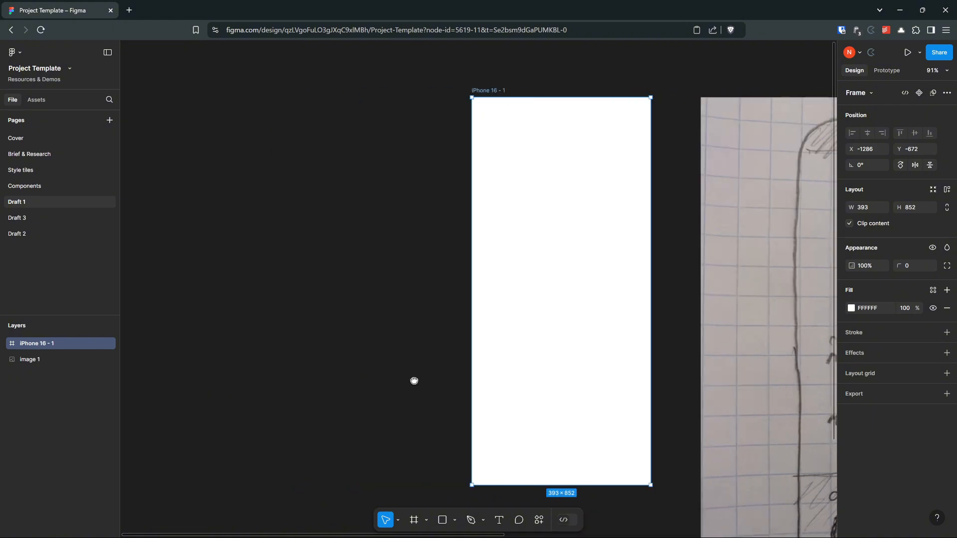
pyautogui.click(442, 520)
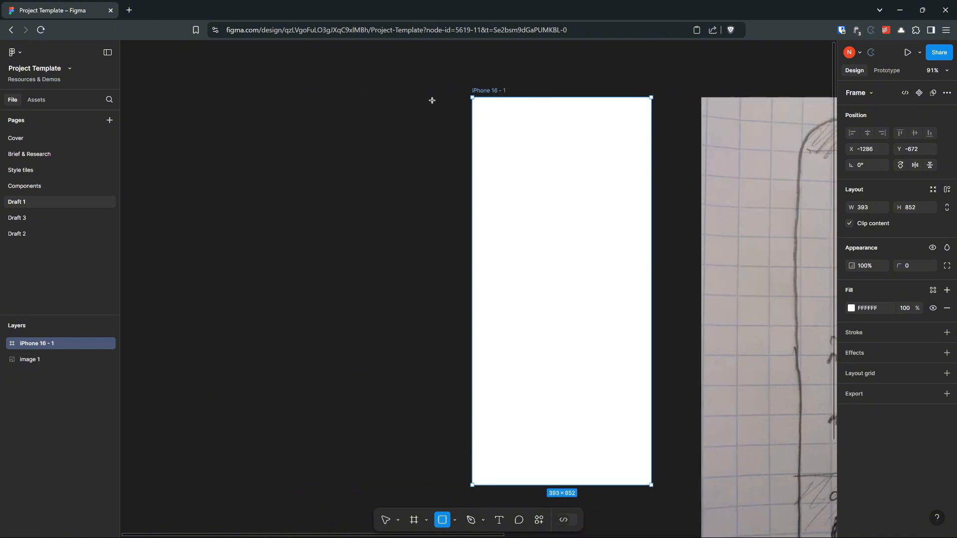
pyautogui.moveTo(437, 97); pyautogui.dragTo(271, 486)
pyautogui.click(185, 140)
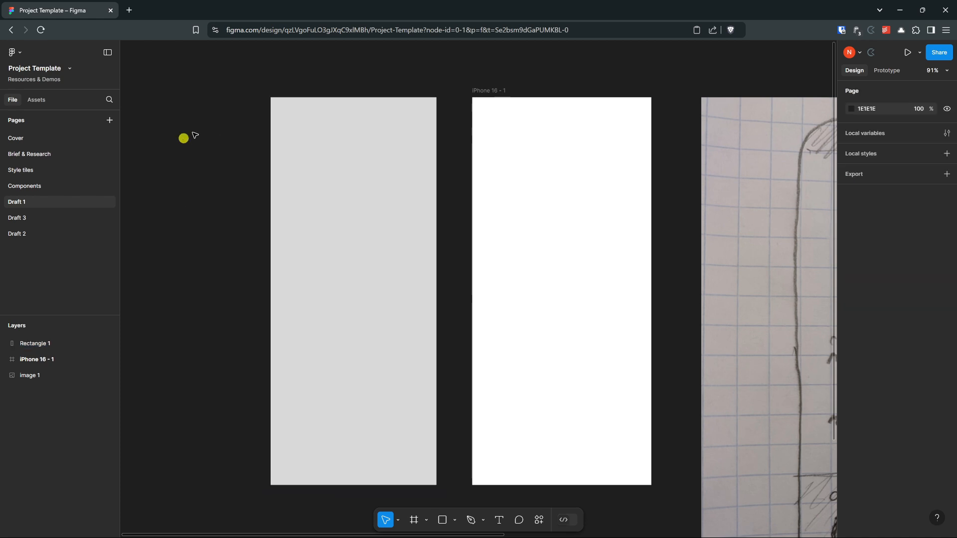
pyautogui.click(301, 144)
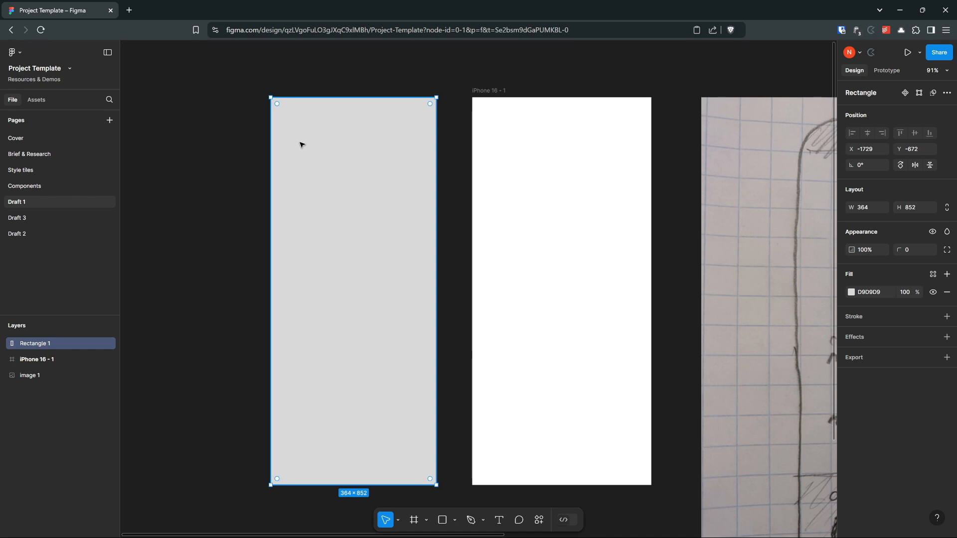
pyautogui.press('Delete')
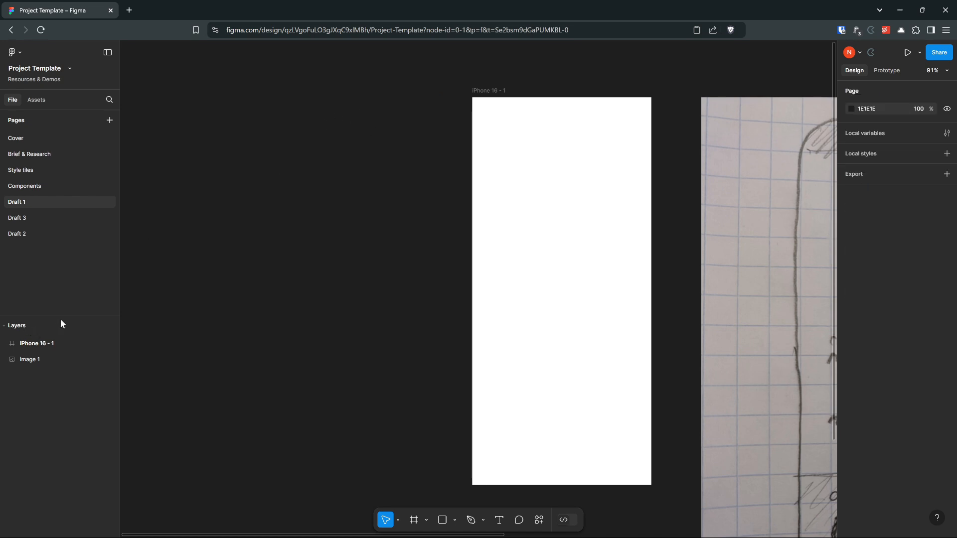
# Step: Enlarge the layer list by shrinking the page list above it, and bring the frame and sketch into view
pyautogui.moveTo(61, 314); pyautogui.dragTo(69, 122)
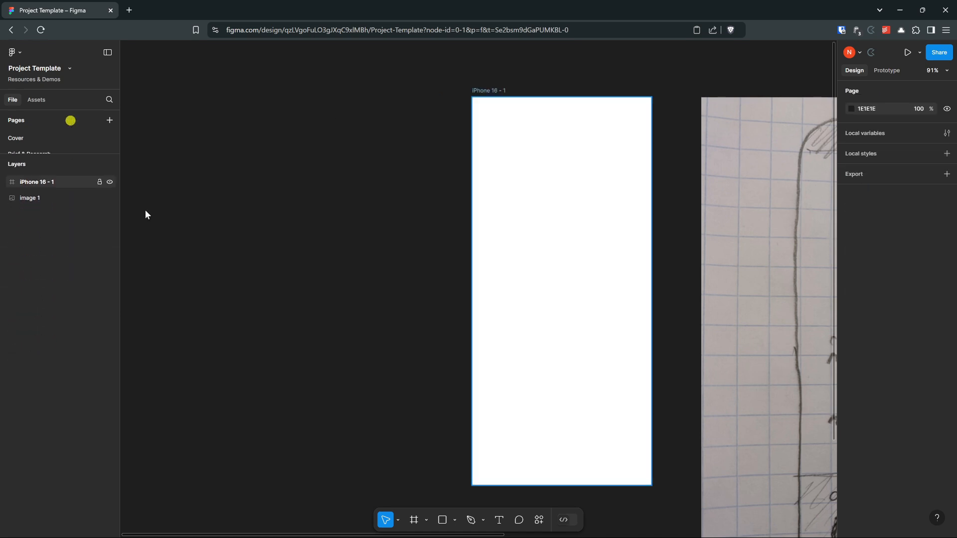
pyautogui.hscroll(5, 645, 252)
pyautogui.click(648, 254)
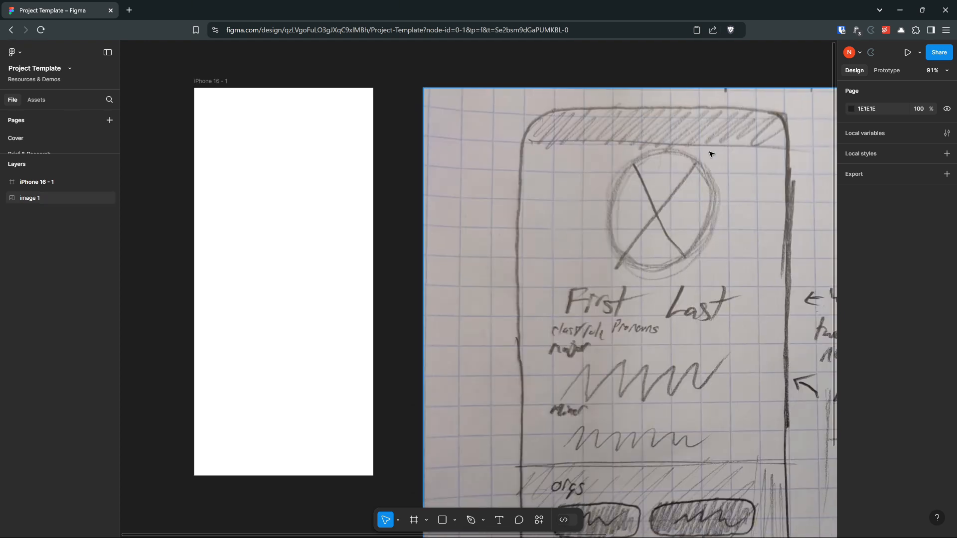
pyautogui.click(273, 132)
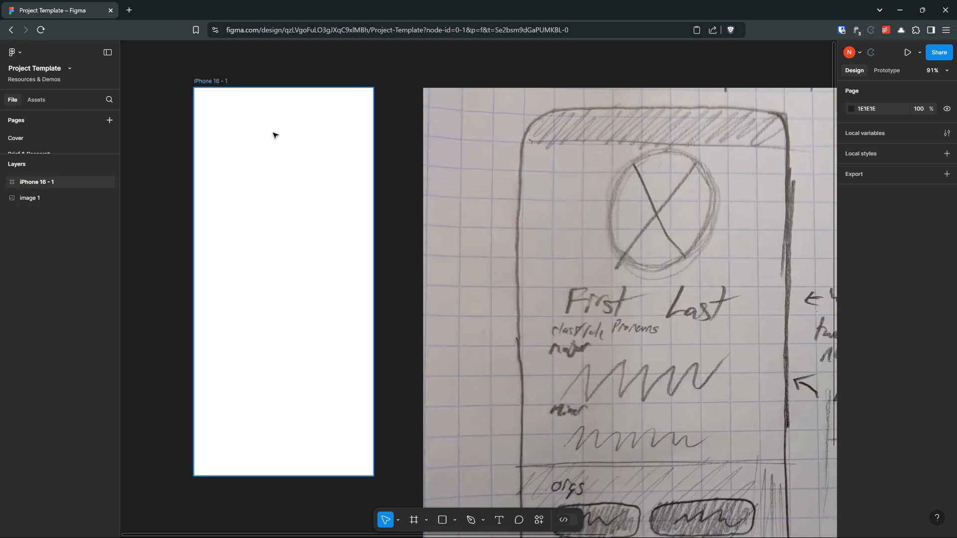
# Step: Draw a full-width 393 × 48 frame inside the iPhone 16 frame and move it to the top edge at Y 0
pyautogui.click(212, 87)
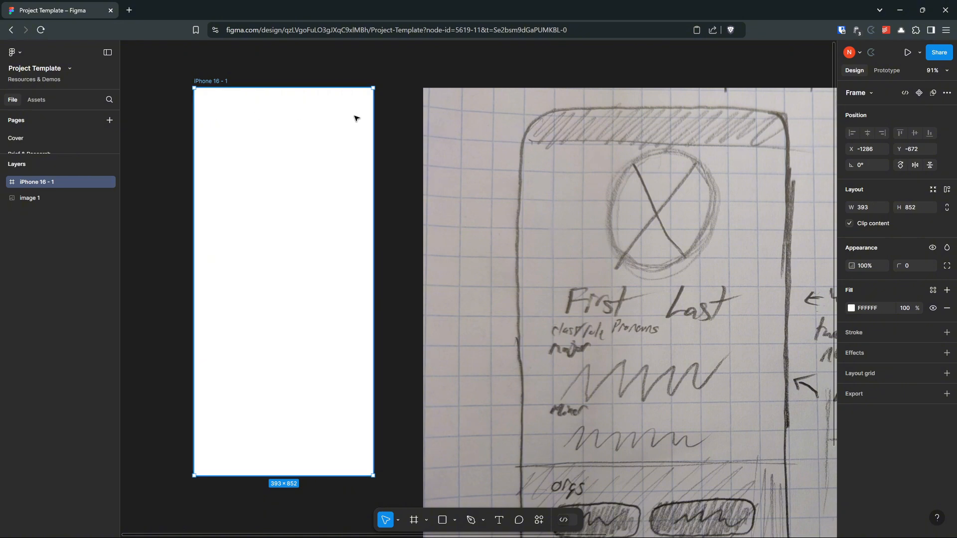
pyautogui.click(414, 520)
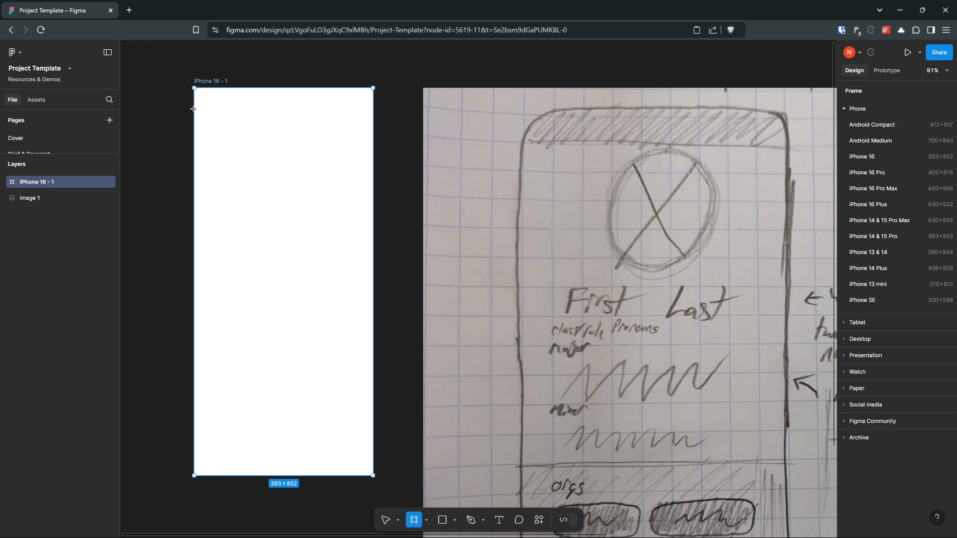
pyautogui.moveTo(194, 108); pyautogui.dragTo(335, 135)
pyautogui.moveTo(369, 132); pyautogui.dragTo(373, 131)
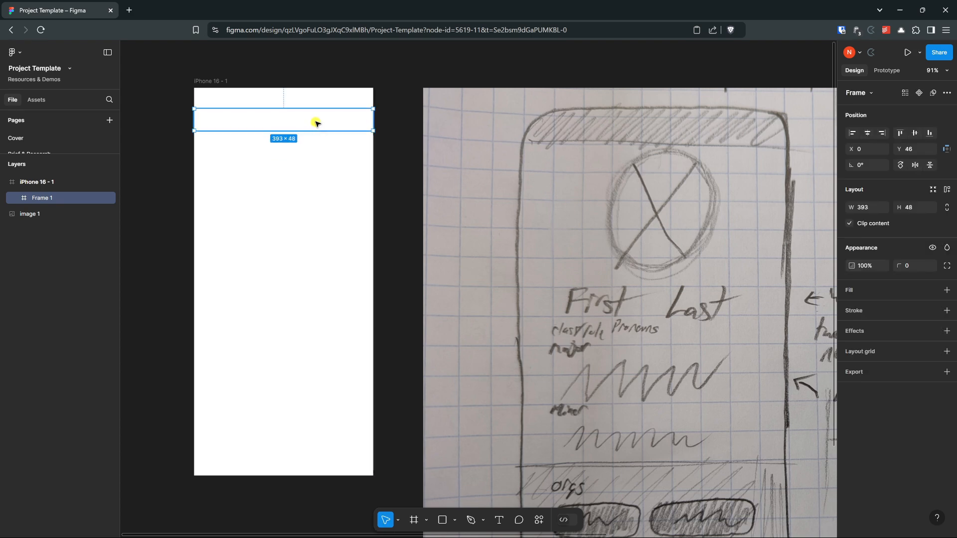
pyautogui.moveTo(316, 121); pyautogui.dragTo(361, 120)
pyautogui.scroll(3, 234, 90)
pyautogui.scroll(2, 234, 89)
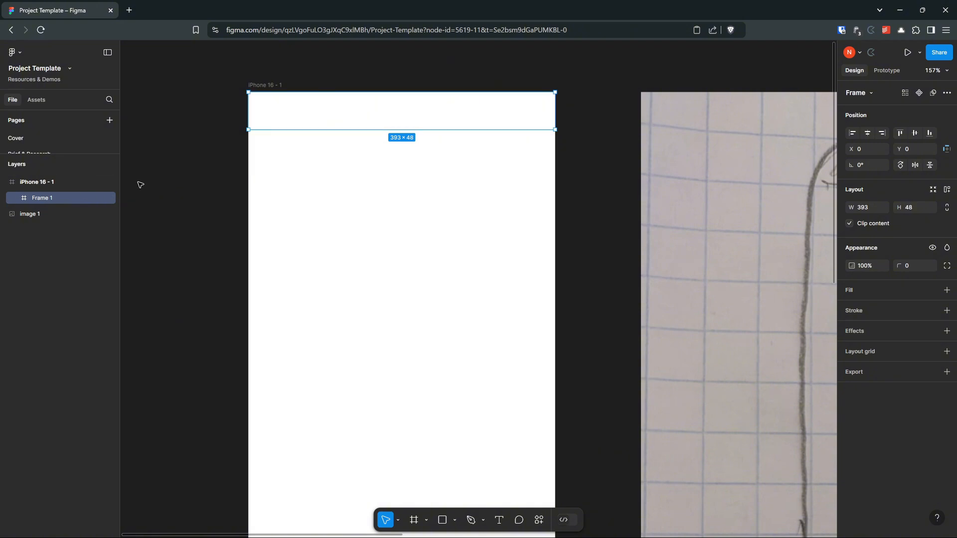
pyautogui.scroll(3, 402, 111)
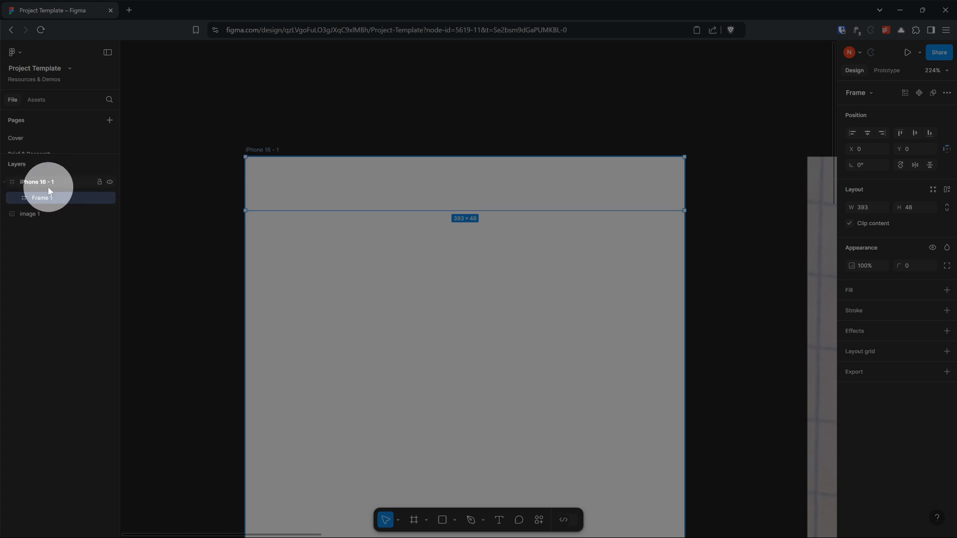
# Step: Widen the design properties sidebar while the header frame is selected, and clear the selection
pyautogui.click(181, 241)
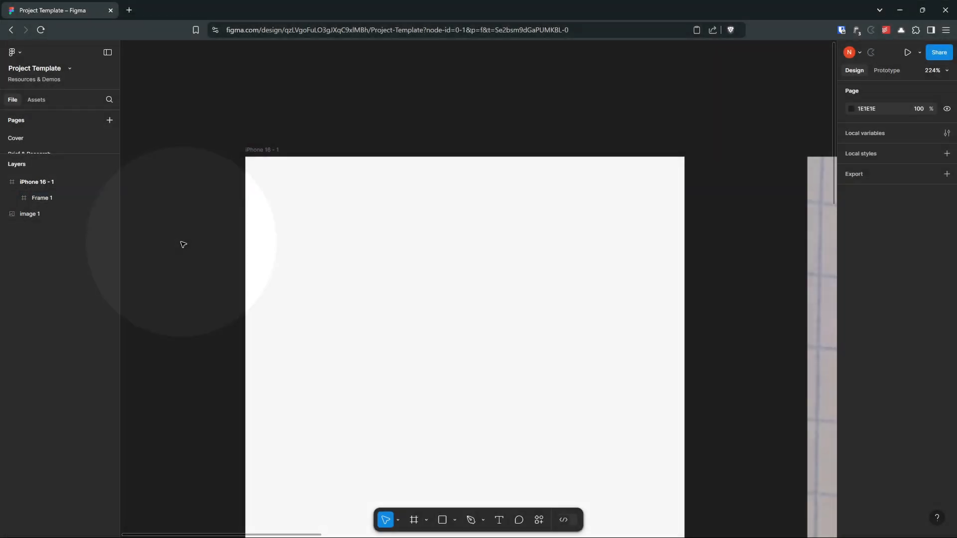
pyautogui.scroll(-3, 558, 184)
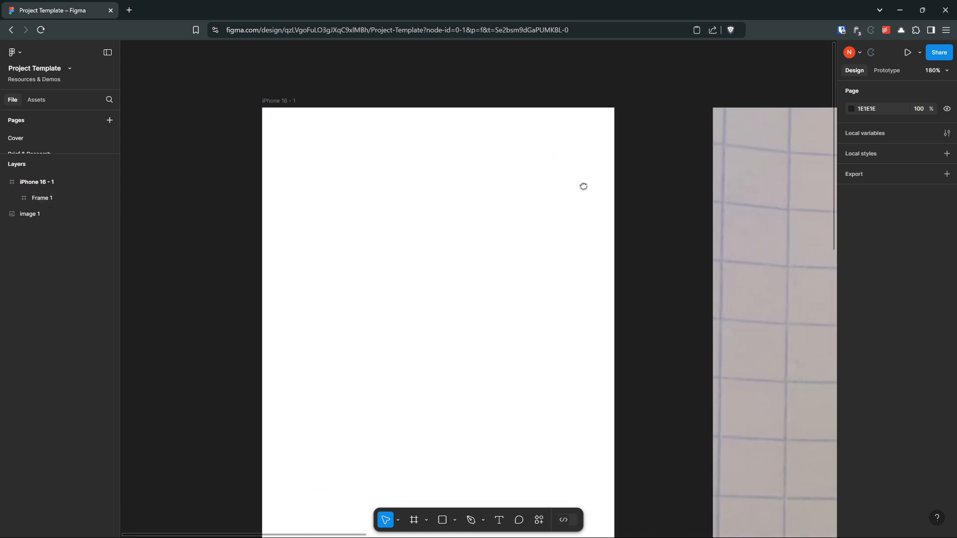
pyautogui.click(462, 116)
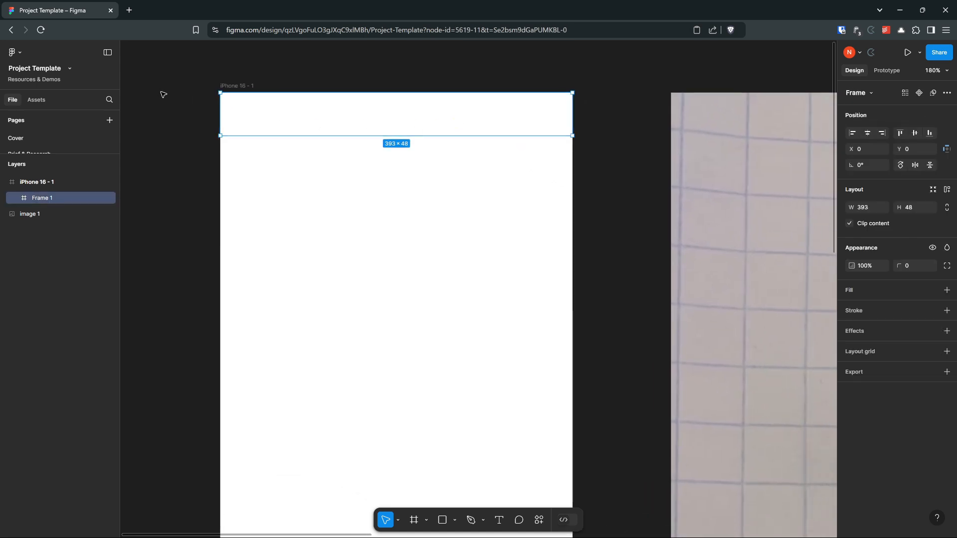
pyautogui.scroll(2, 247, 144)
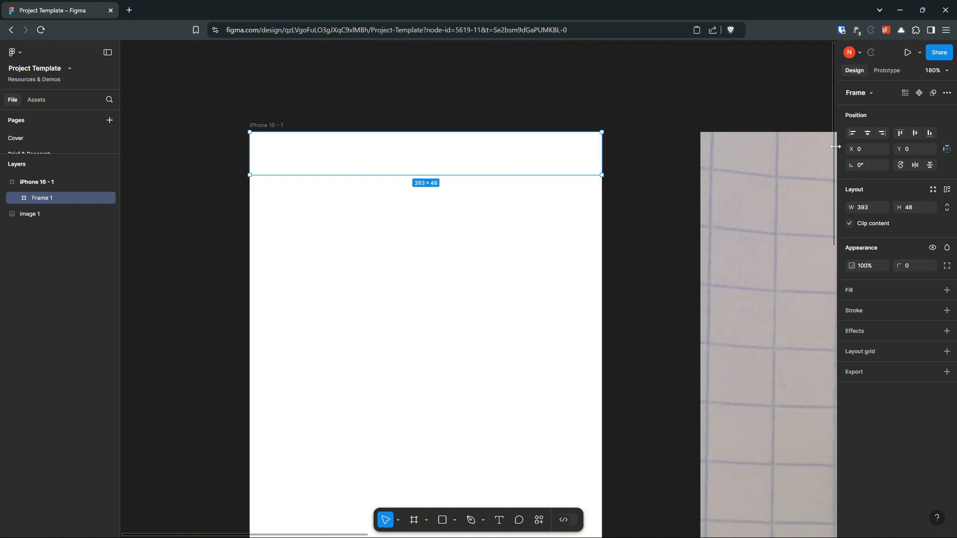
pyautogui.moveTo(835, 146); pyautogui.dragTo(657, 148)
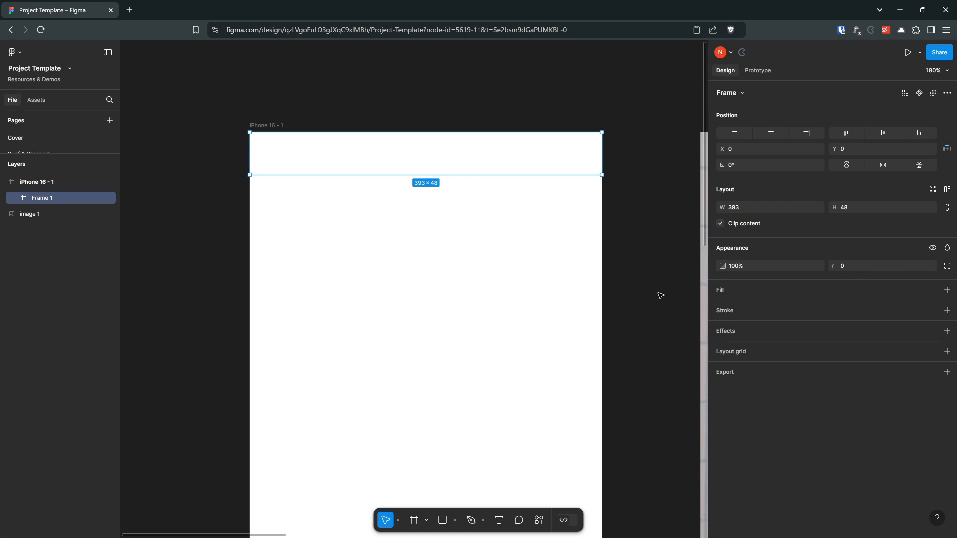
pyautogui.click(652, 265)
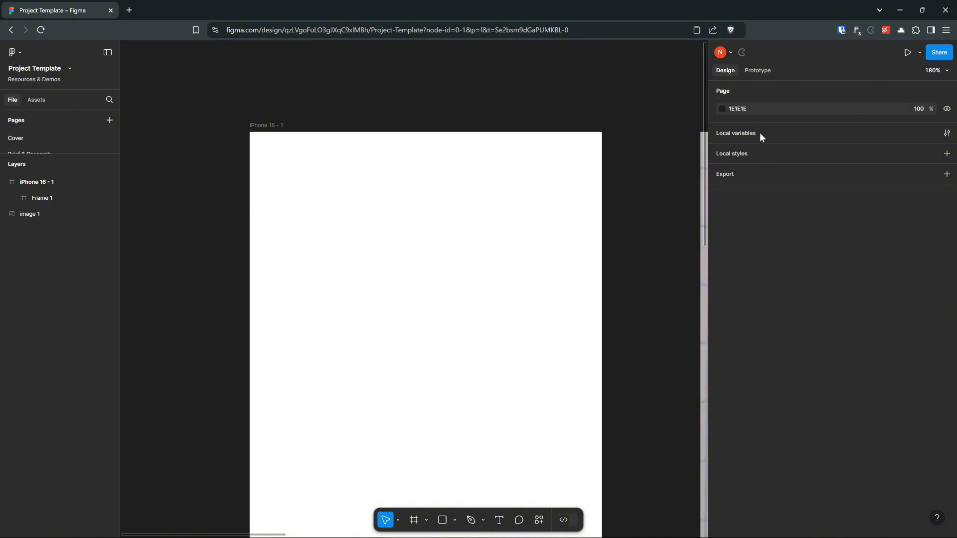
# Step: Add a fill to the header frame and darken it to grey 767676
pyautogui.click(495, 150)
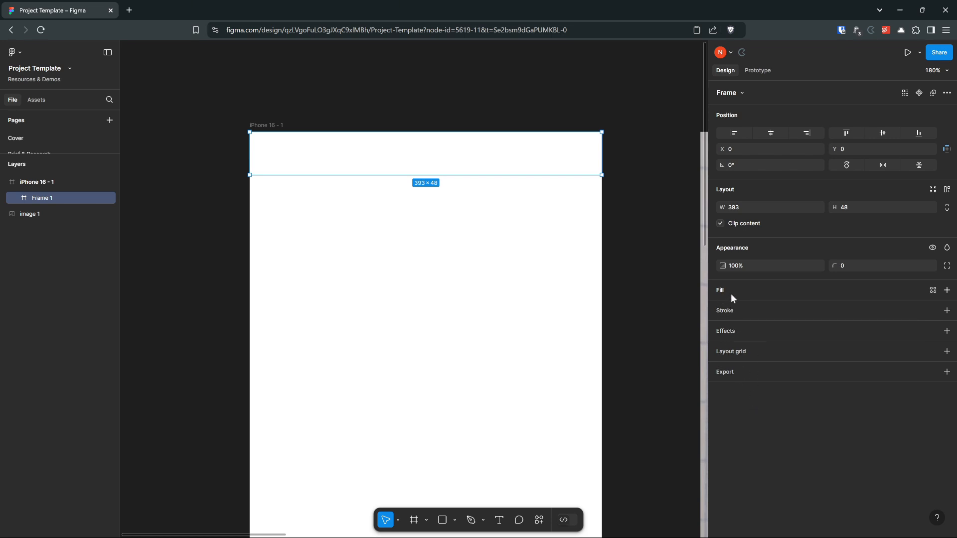
pyautogui.click(946, 291)
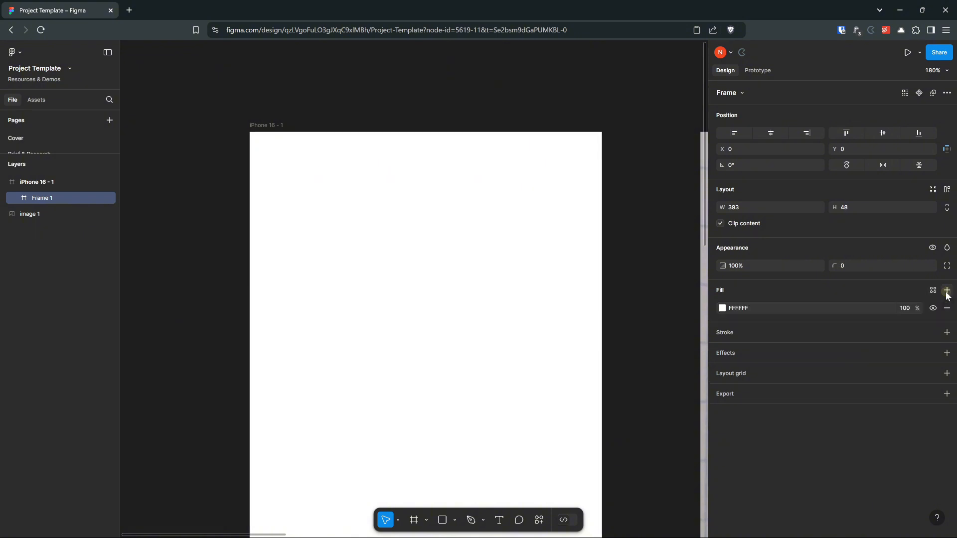
pyautogui.click(722, 308)
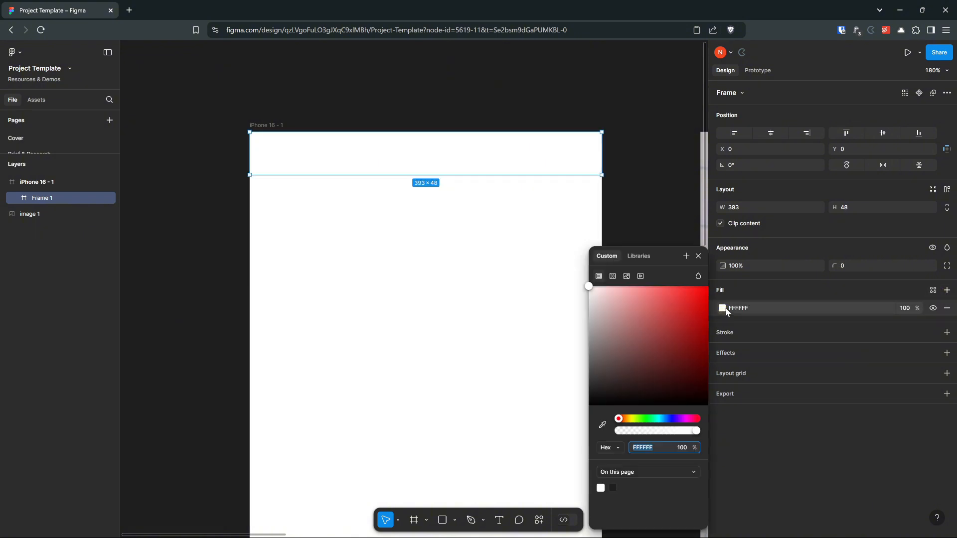
pyautogui.moveTo(589, 290); pyautogui.dragTo(578, 353)
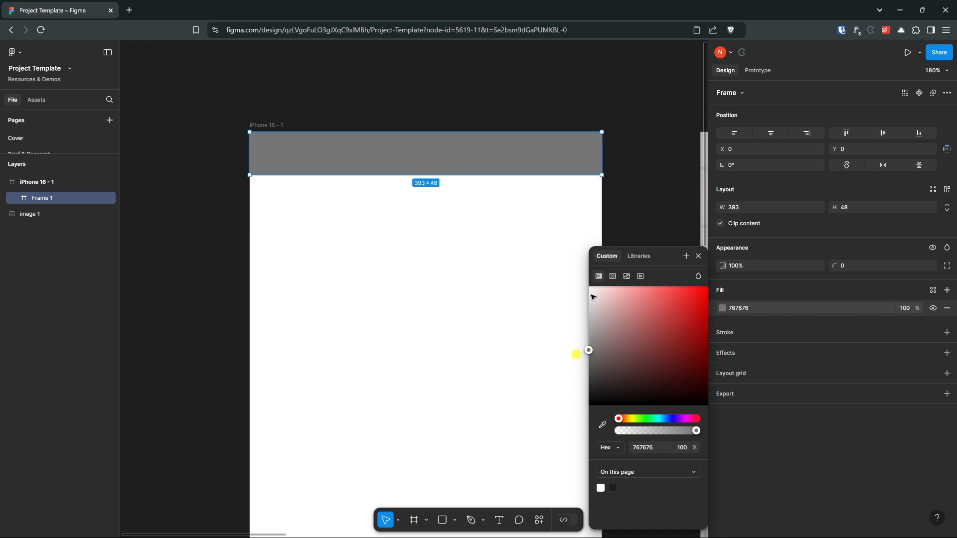
pyautogui.click(650, 178)
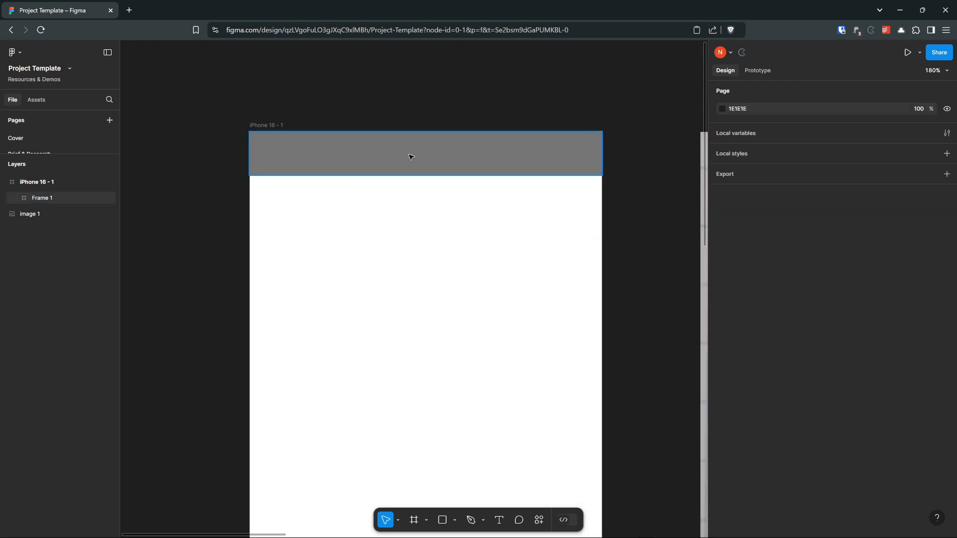
# Step: Scale the sketch image down to about 845 × 630 beside the iPhone 16 frame, and narrow the properties sidebar
pyautogui.scroll(-5, 453, 203)
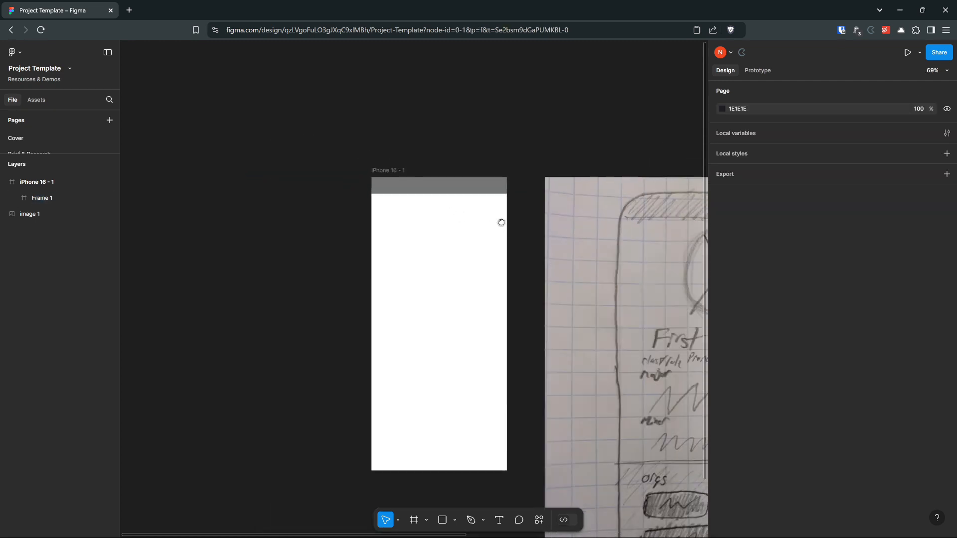
pyautogui.hscroll(3, 500, 220)
pyautogui.moveTo(539, 261); pyautogui.dragTo(531, 218)
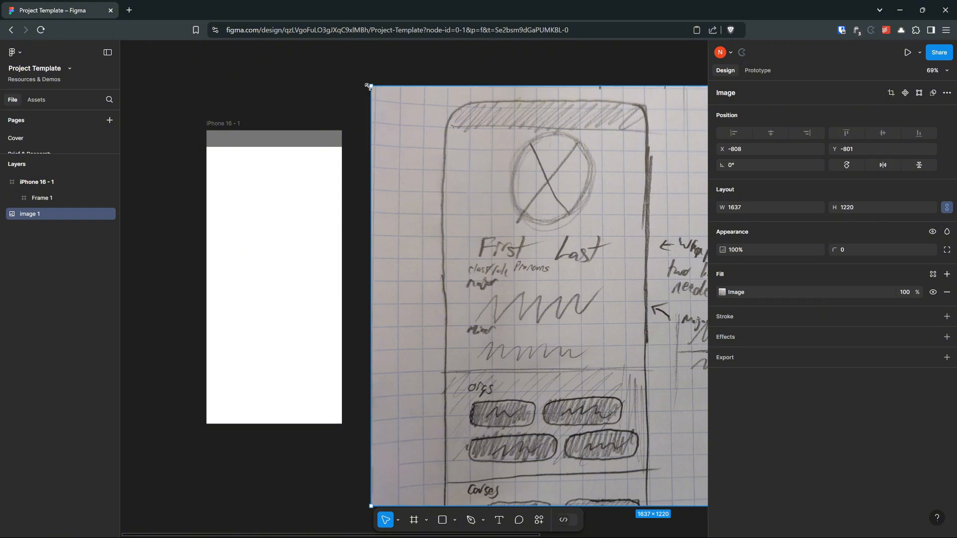
pyautogui.moveTo(371, 87)
pyautogui.mouseDown()
pyautogui.moveTo(532, 216)
pyautogui.moveTo(645, 289)
pyautogui.mouseUp()
pyautogui.moveTo(677, 344); pyautogui.dragTo(389, 177)
pyautogui.moveTo(708, 209); pyautogui.dragTo(887, 229)
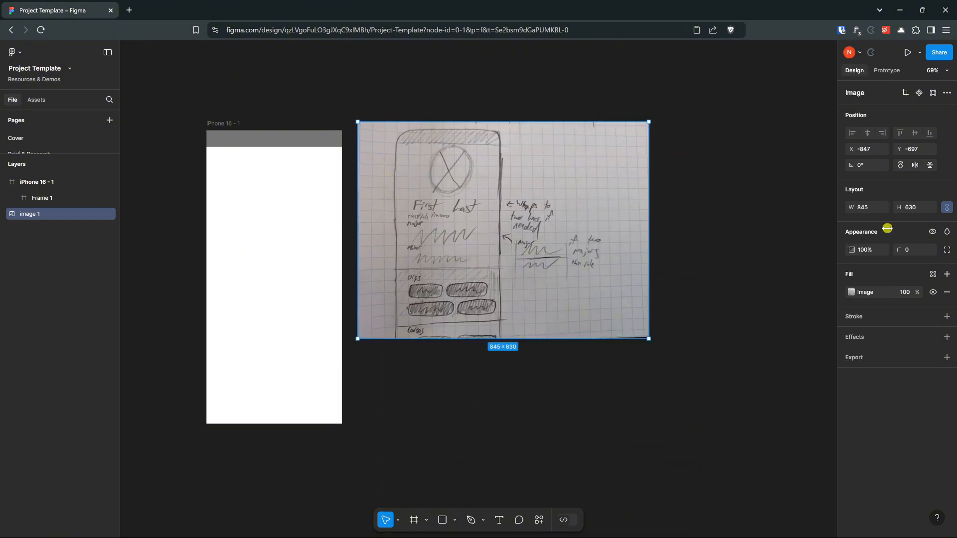
# Step: Move the sketch image closer to the iPhone 16 frame, to about X -868, Y -672, so their upper edges line up
pyautogui.scroll(2, 284, 194)
pyautogui.scroll(3, 284, 194)
pyautogui.moveTo(415, 198); pyautogui.dragTo(415, 172)
pyautogui.scroll(-1, 387, 151)
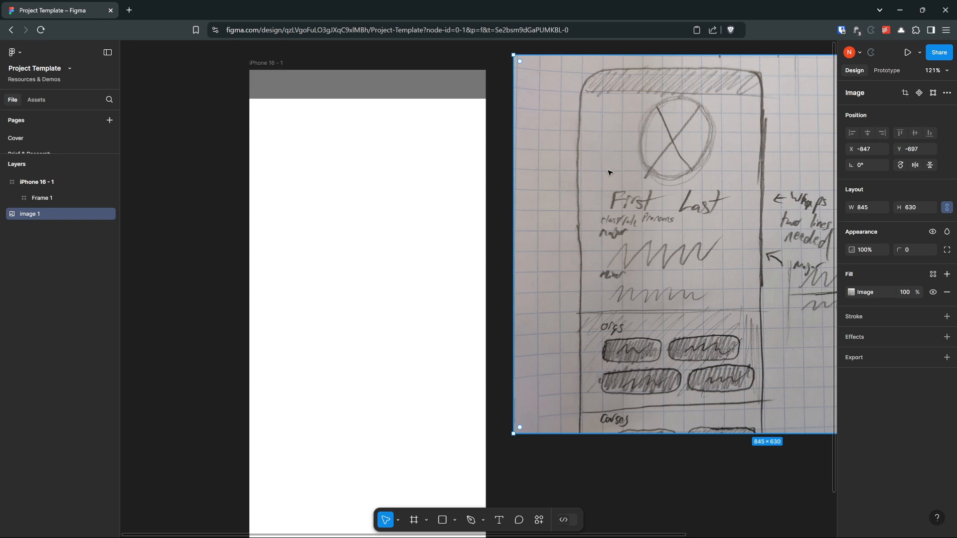
pyautogui.moveTo(674, 130); pyautogui.dragTo(662, 143)
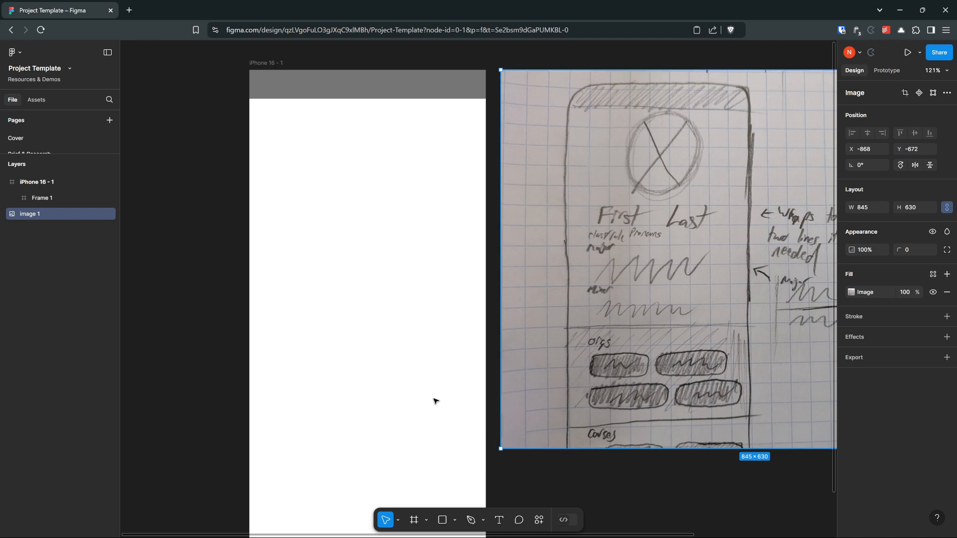
# Step: Draw a trial circle of about 141 × 141 below the header with the Ellipse tool and delete it
pyautogui.click(454, 521)
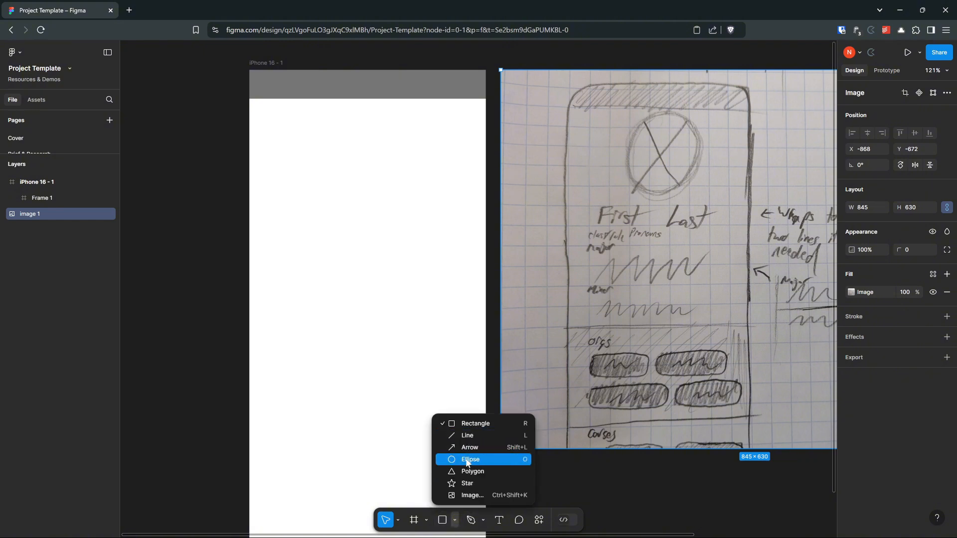
pyautogui.click(467, 461)
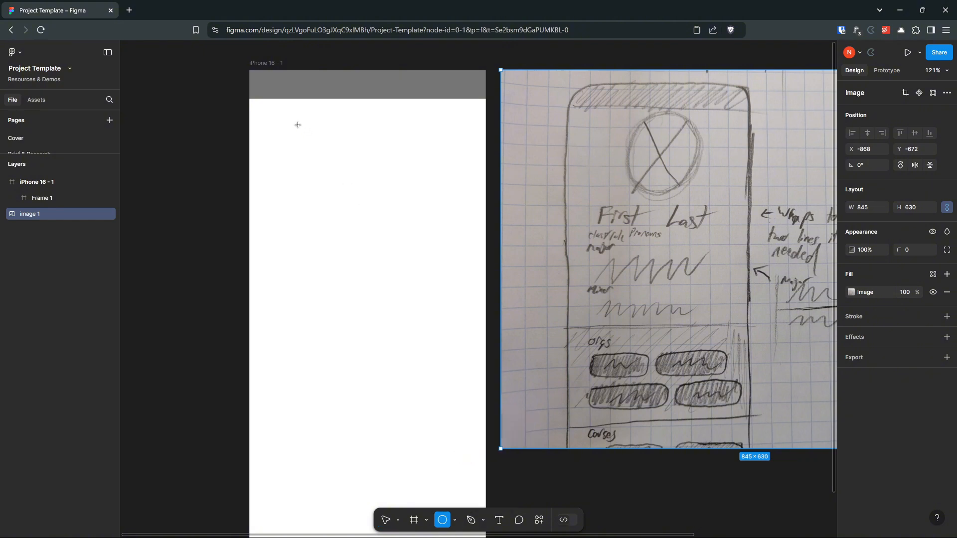
pyautogui.moveTo(298, 124); pyautogui.dragTo(376, 171)
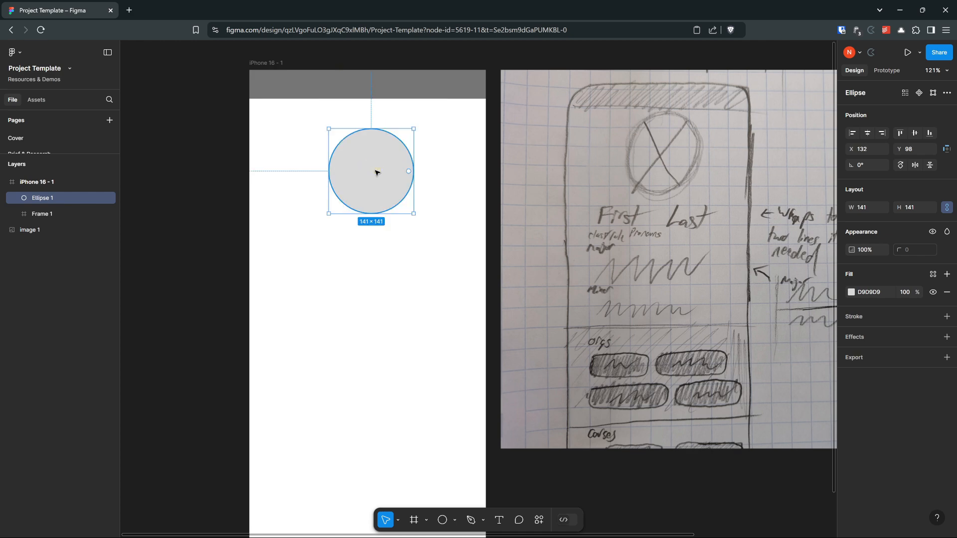
pyautogui.press('Delete')
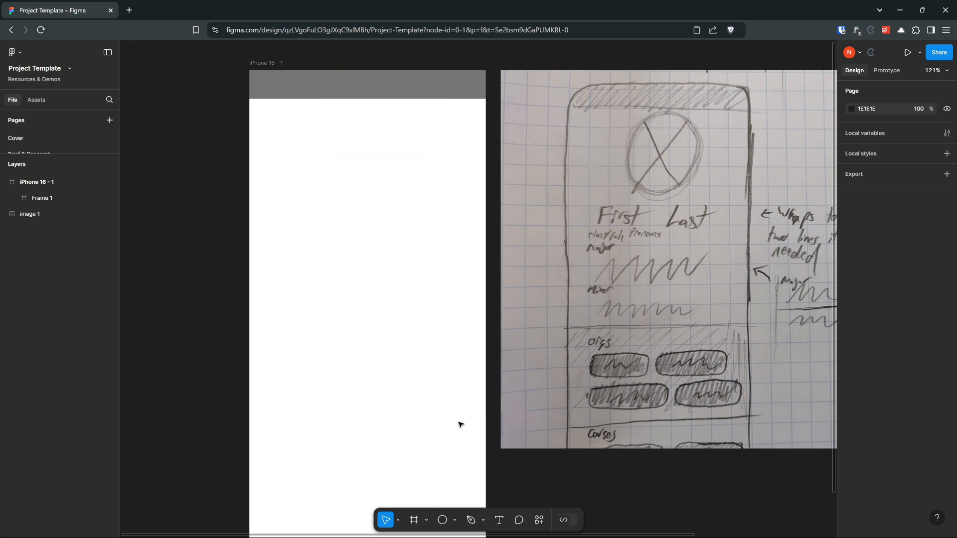
# Step: Draw a square frame of about 138 × 138 centred below the header and add a white fill to it
pyautogui.click(414, 521)
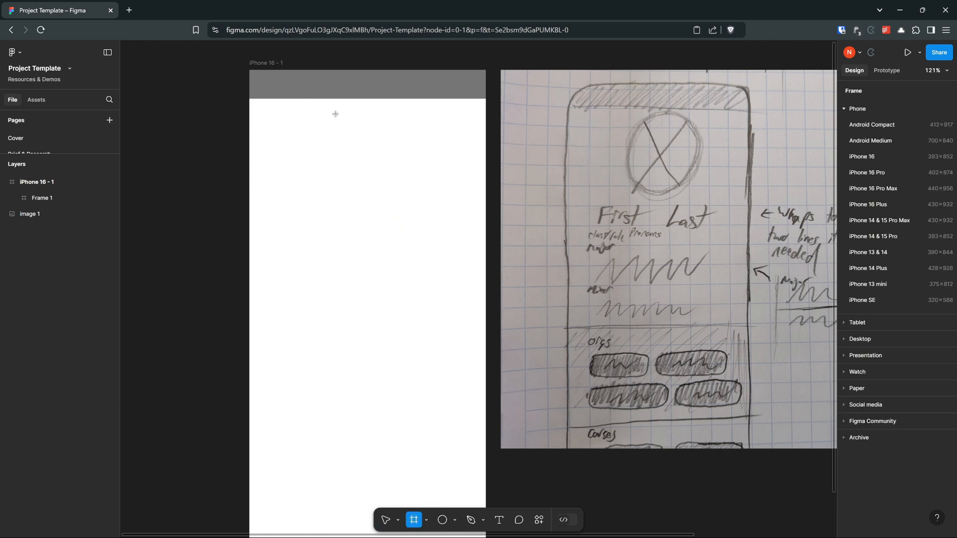
pyautogui.moveTo(325, 114)
pyautogui.mouseDown()
pyautogui.moveTo(438, 198)
pyautogui.moveTo(406, 163)
pyautogui.moveTo(417, 181)
pyautogui.moveTo(412, 202)
pyautogui.moveTo(427, 198)
pyautogui.moveTo(409, 184)
pyautogui.mouseUp()
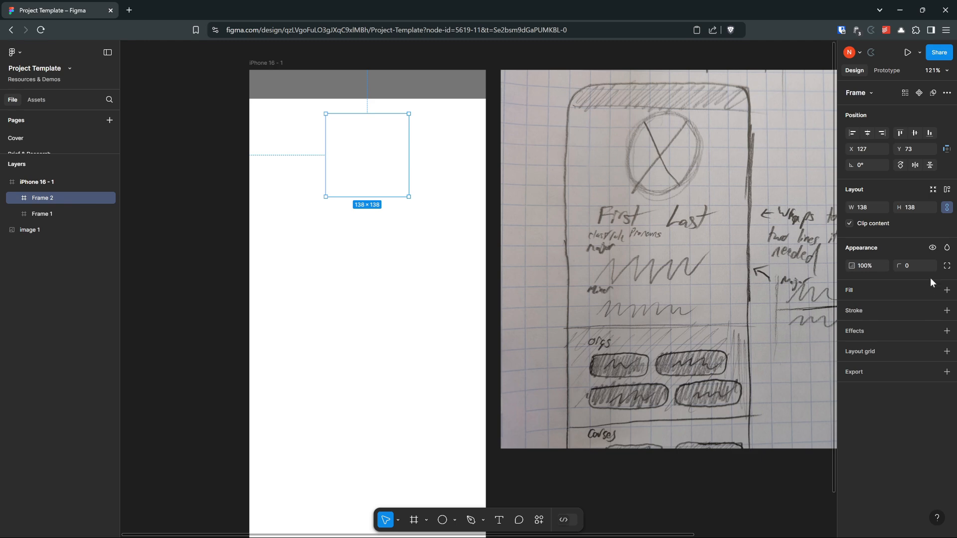
pyautogui.click(947, 290)
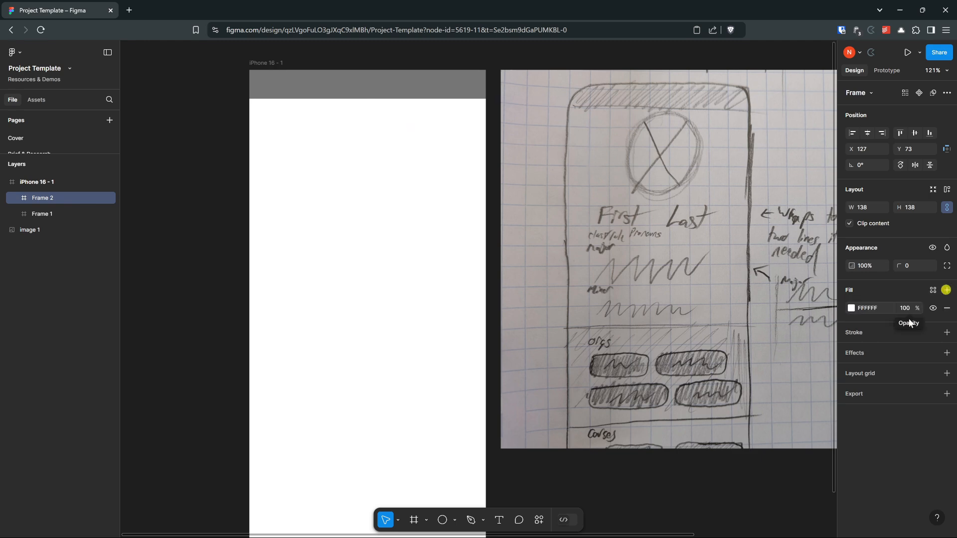
# Step: Sample the header's grey as the square frame's fill from the colour picker, and undo the colour change
pyautogui.click(851, 308)
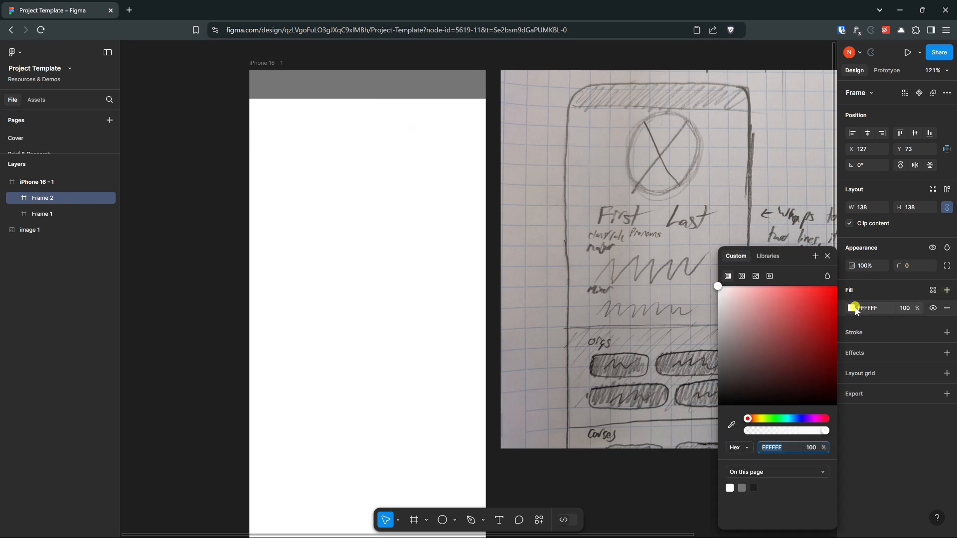
pyautogui.click(729, 425)
pyautogui.click(435, 81)
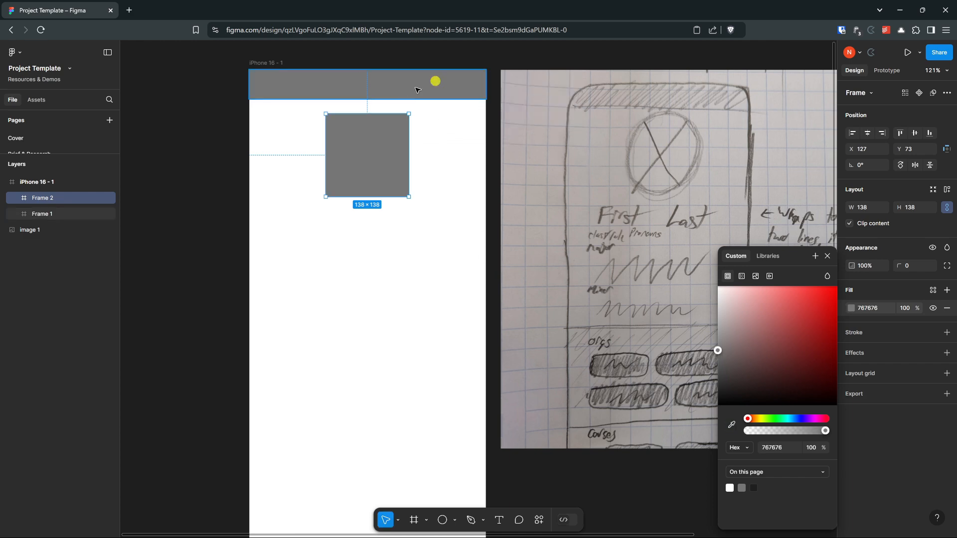
pyautogui.hotkey('ctrl', 'z')
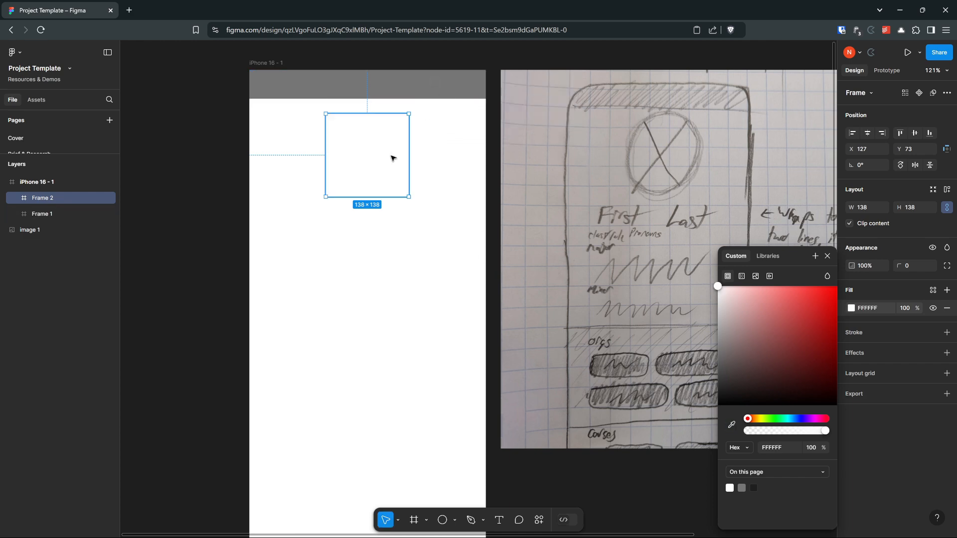
# Step: Fill the square frame with the header's grey 767676 using the eyedropper, and move the frame down to Y 78
pyautogui.click(465, 156)
pyautogui.click(384, 151)
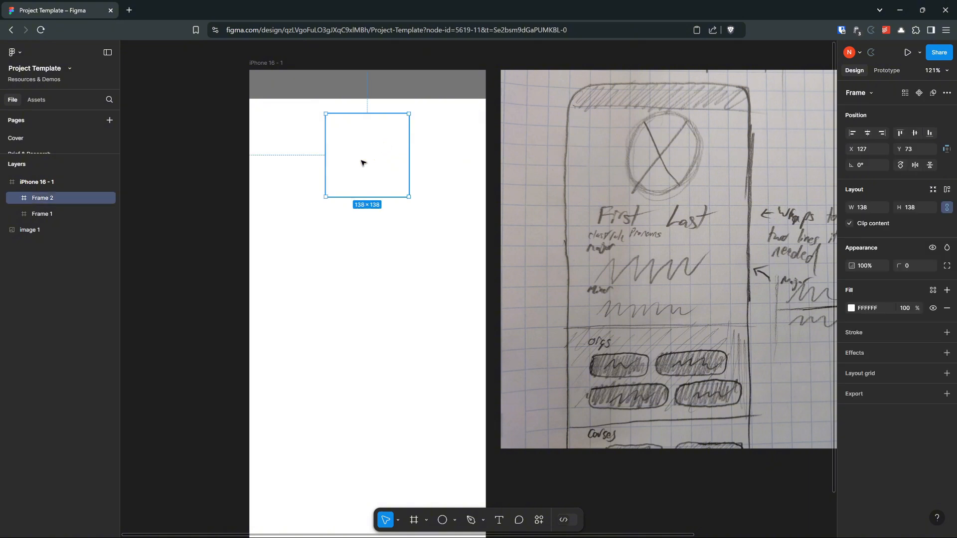
pyautogui.press('i')
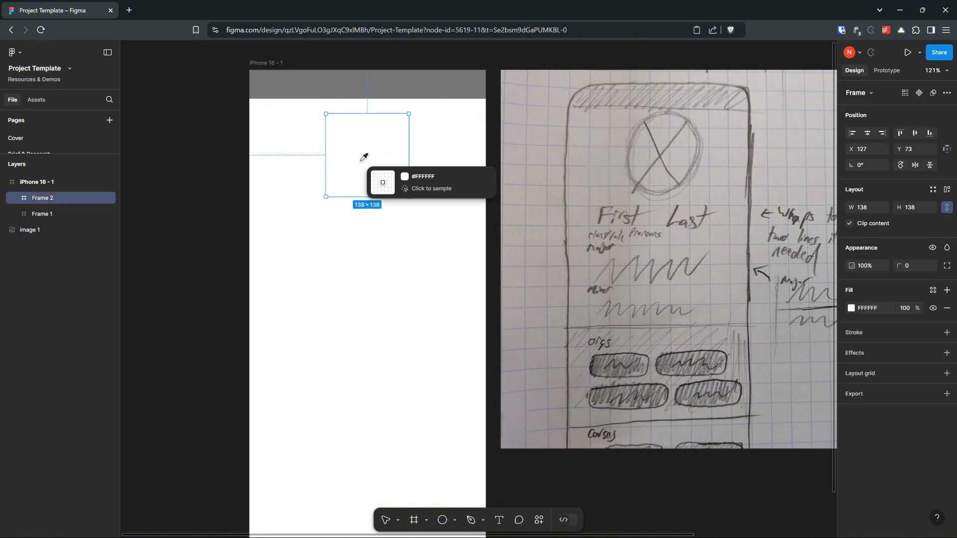
pyautogui.click(416, 77)
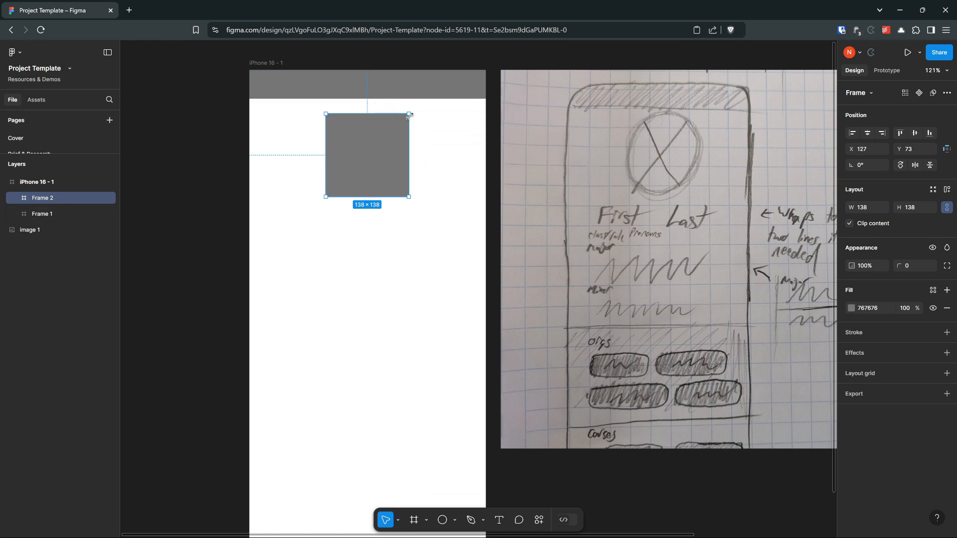
pyautogui.moveTo(383, 145); pyautogui.dragTo(381, 149)
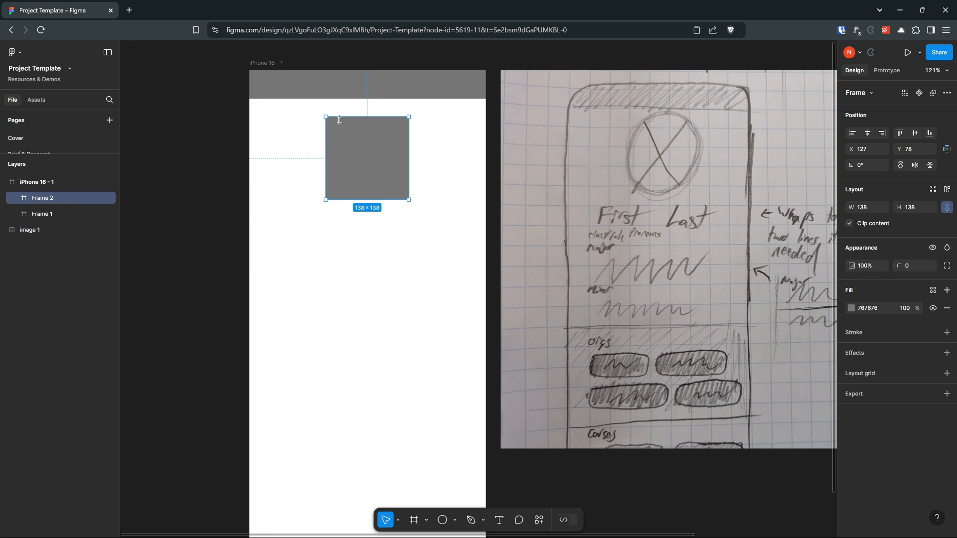
# Step: Increase the square frame's corner radius to 118 so it forms a profile picture circle, and clear the selection
pyautogui.click(900, 269)
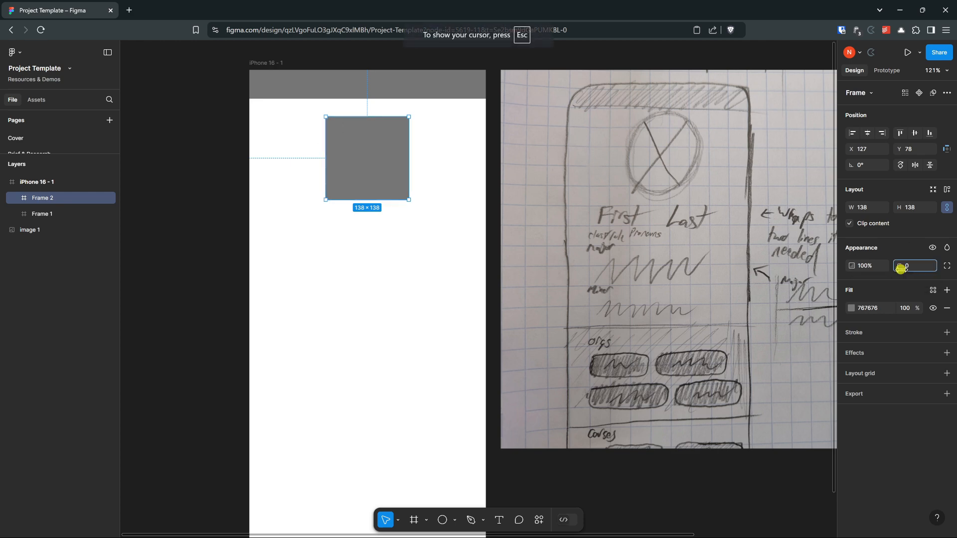
pyautogui.moveTo(901, 269); pyautogui.dragTo(649, 298)
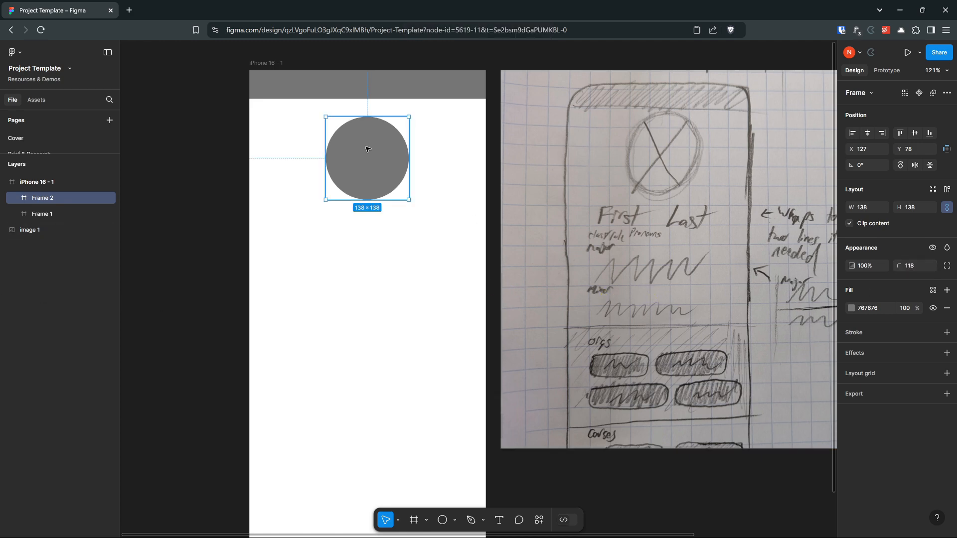
pyautogui.click(366, 249)
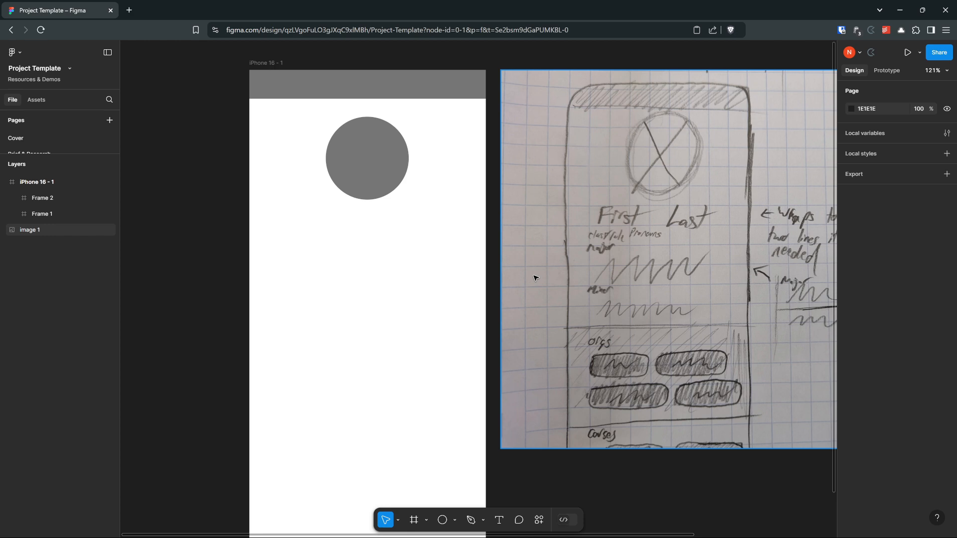
# Step: Draw a text box of about 273 × 73 below the circle and enter "First"
pyautogui.click(499, 520)
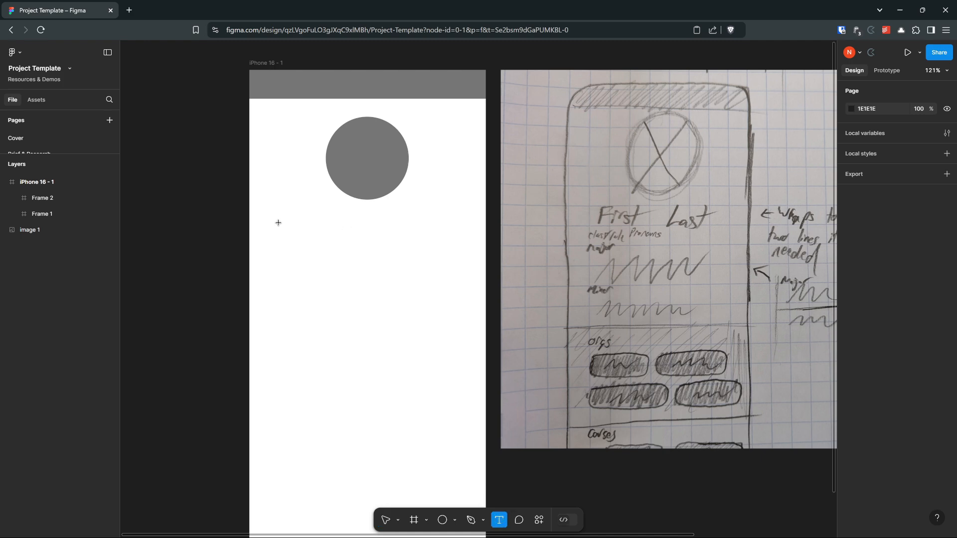
pyautogui.moveTo(295, 216); pyautogui.dragTo(457, 259)
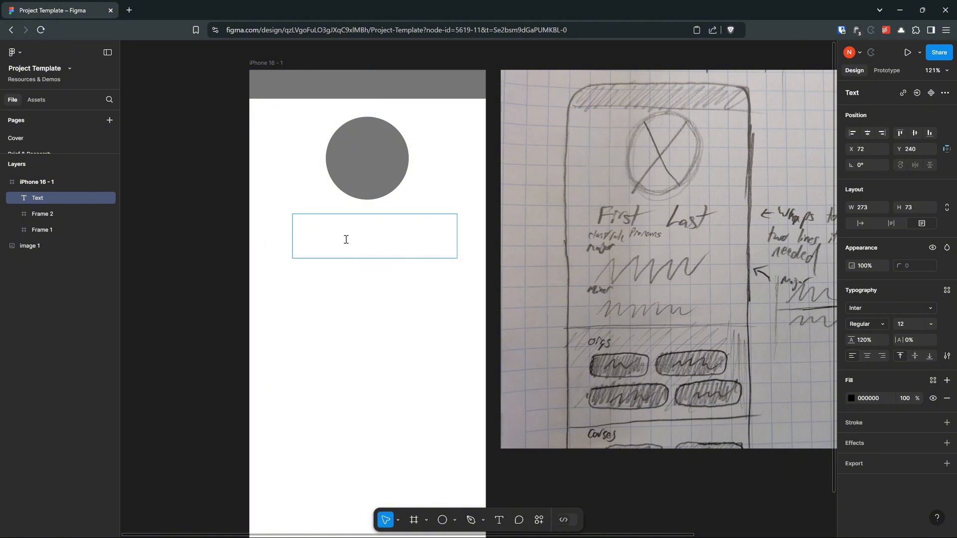
pyautogui.write('First')
pyautogui.click(332, 308)
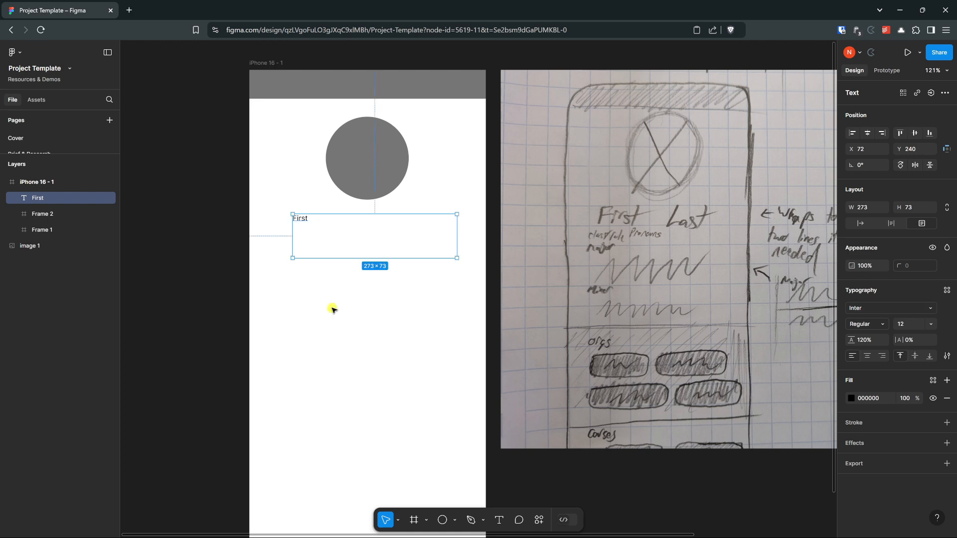
# Step: Browse the available fonts for the "First" text and choose Inter
pyautogui.click(290, 194)
pyautogui.click(303, 219)
pyautogui.click(884, 309)
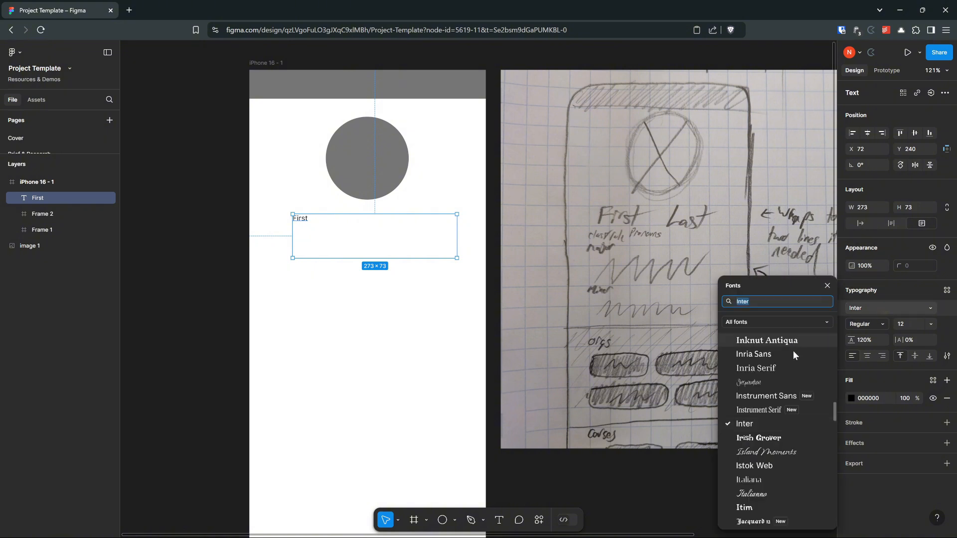
pyautogui.scroll(-1, 786, 462)
pyautogui.scroll(5, 776, 384)
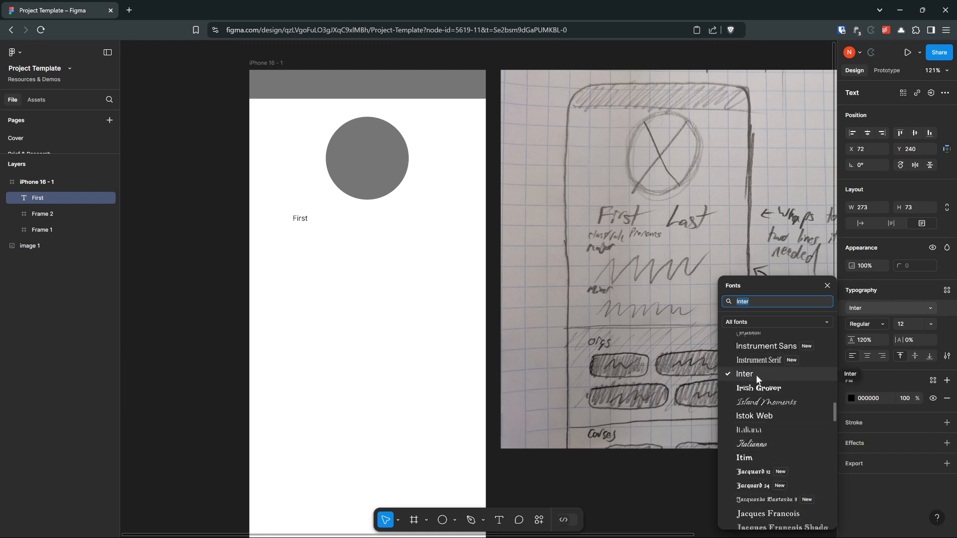
pyautogui.click(755, 375)
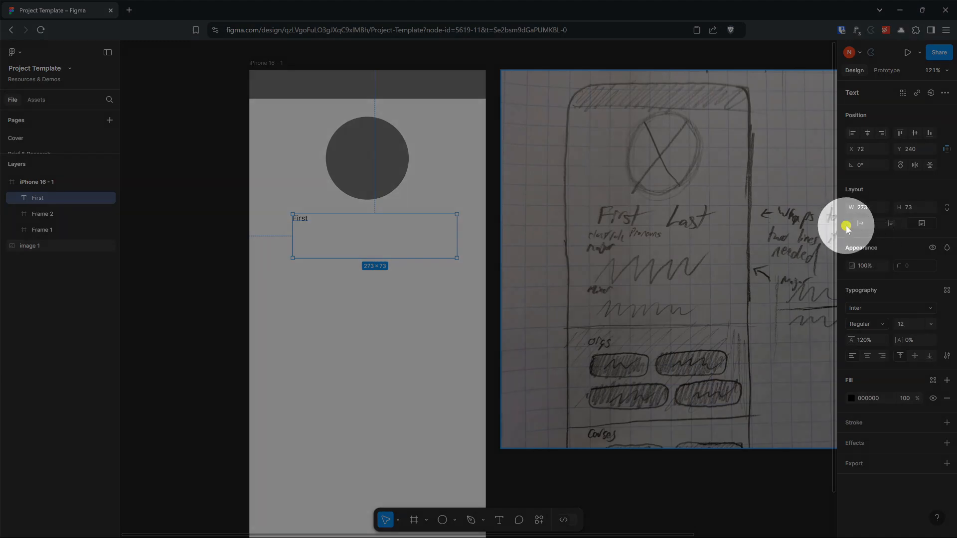
# Step: Shrink the "First" text box around its text with auto width, and set its resizing back to fixed size
pyautogui.click(857, 226)
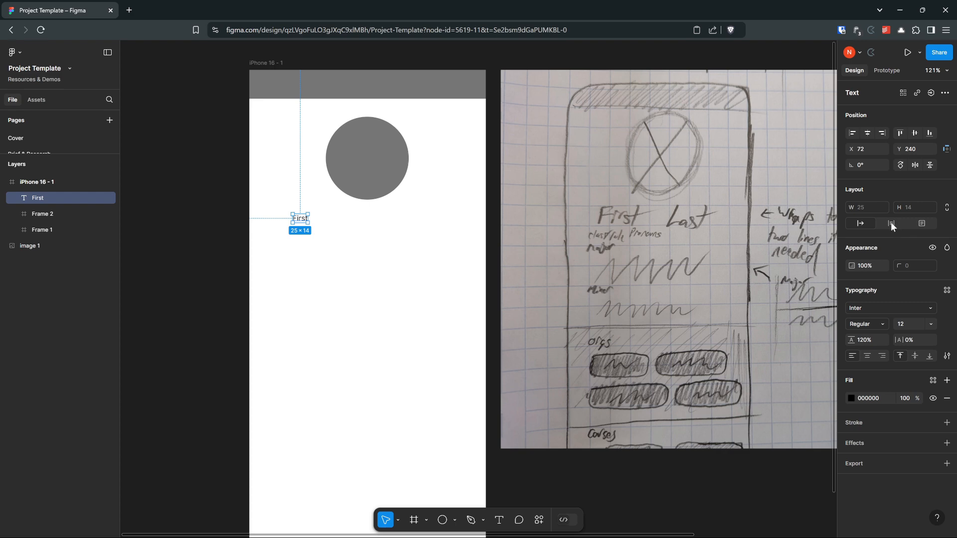
pyautogui.click(921, 224)
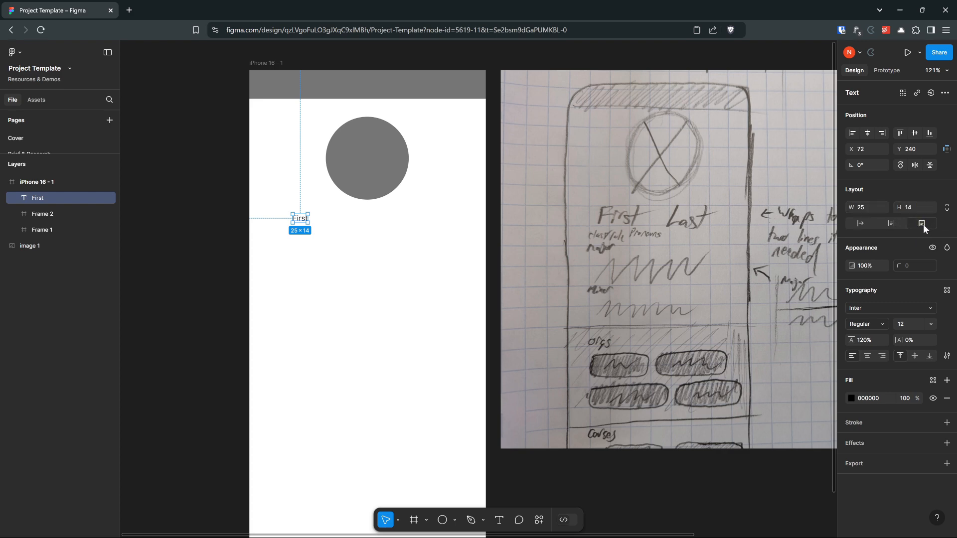
# Step: Set the "First" text's resizing to auto width
pyautogui.click(891, 224)
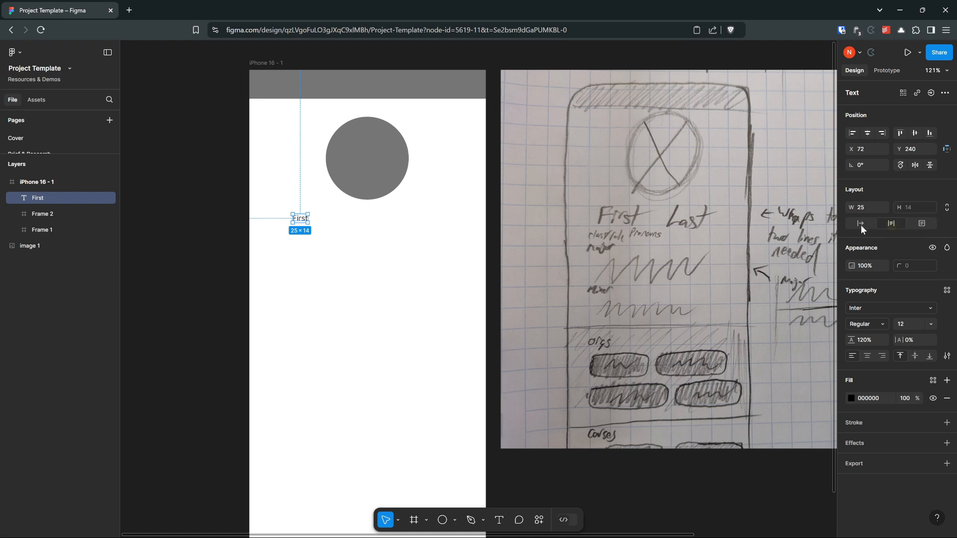
pyautogui.click(860, 224)
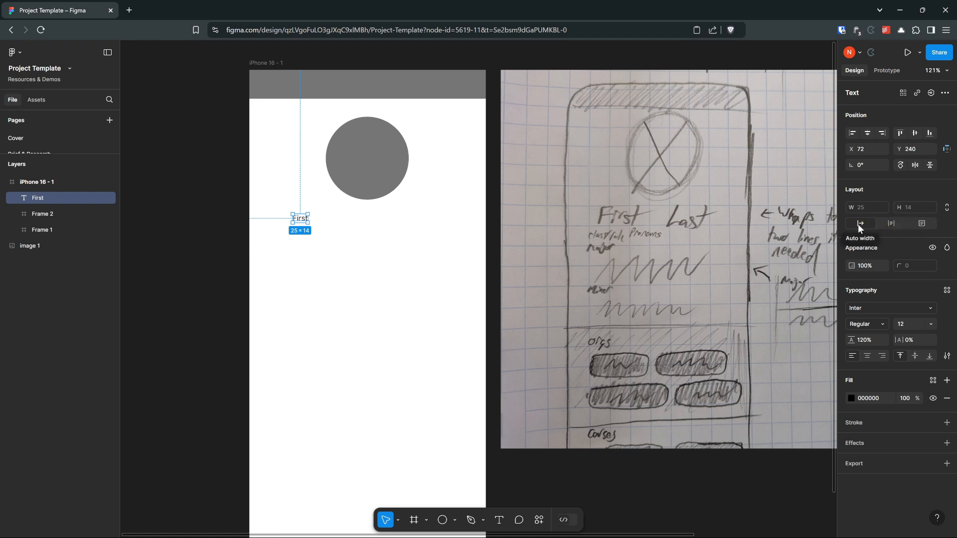
# Step: Try the auto width resizing by appending filler characters to the "First" text, and undo the added characters
pyautogui.doubleClick(302, 221)
pyautogui.press('Right')
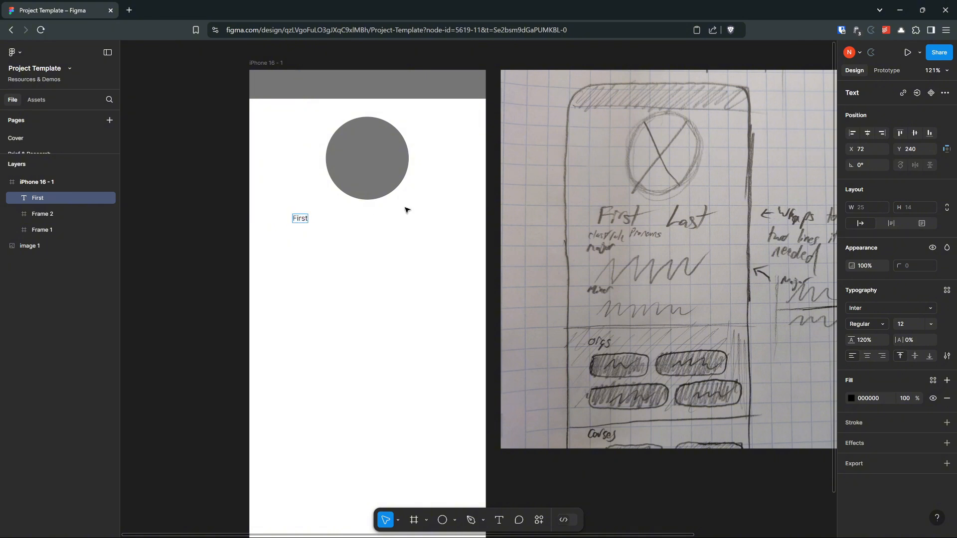
pyautogui.write('sdflksdflksdflksdflksjdf')
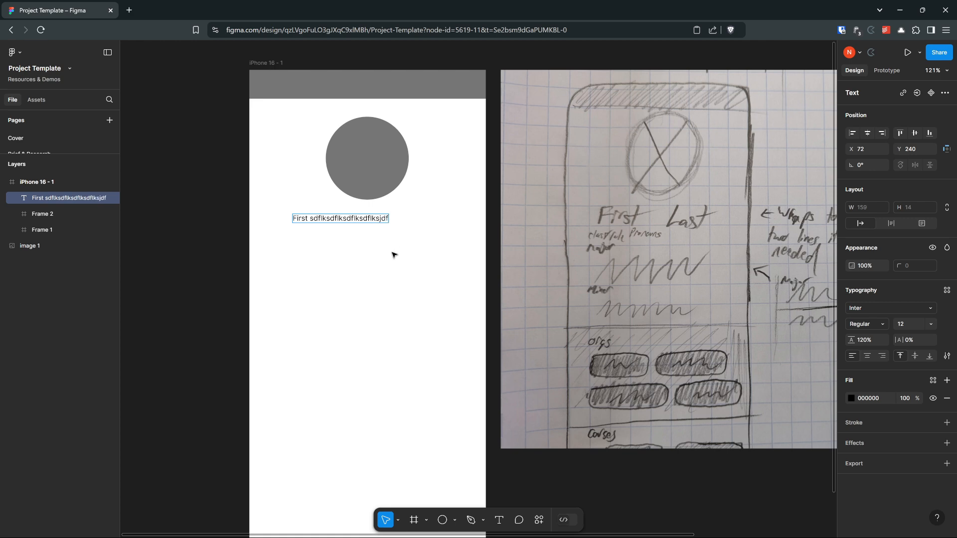
pyautogui.press('Escape')
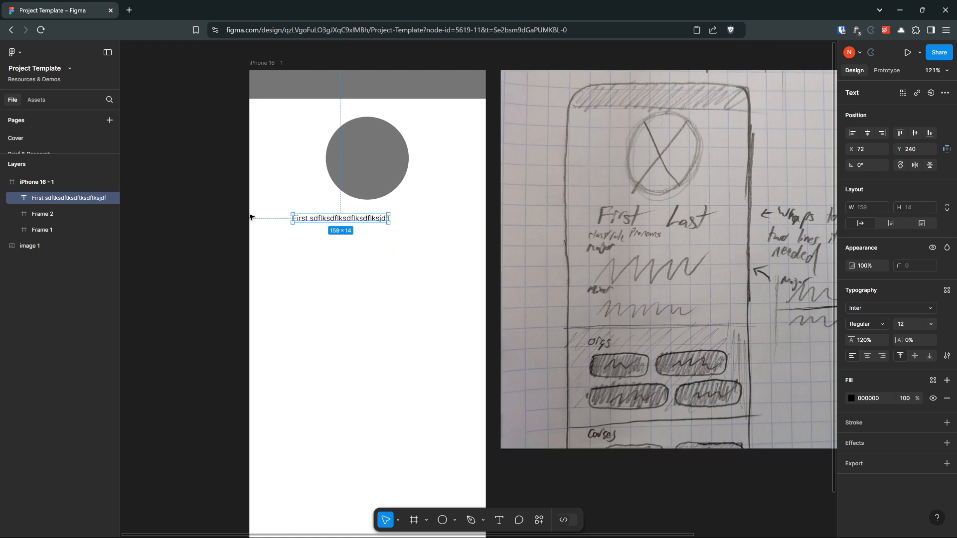
pyautogui.hotkey('ctrl', 'z')
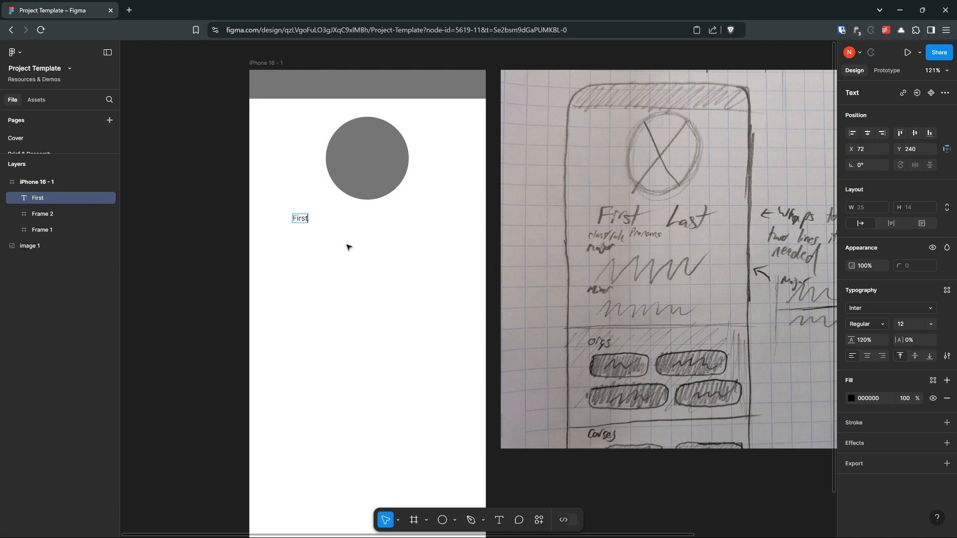
pyautogui.click(332, 246)
pyautogui.click(302, 219)
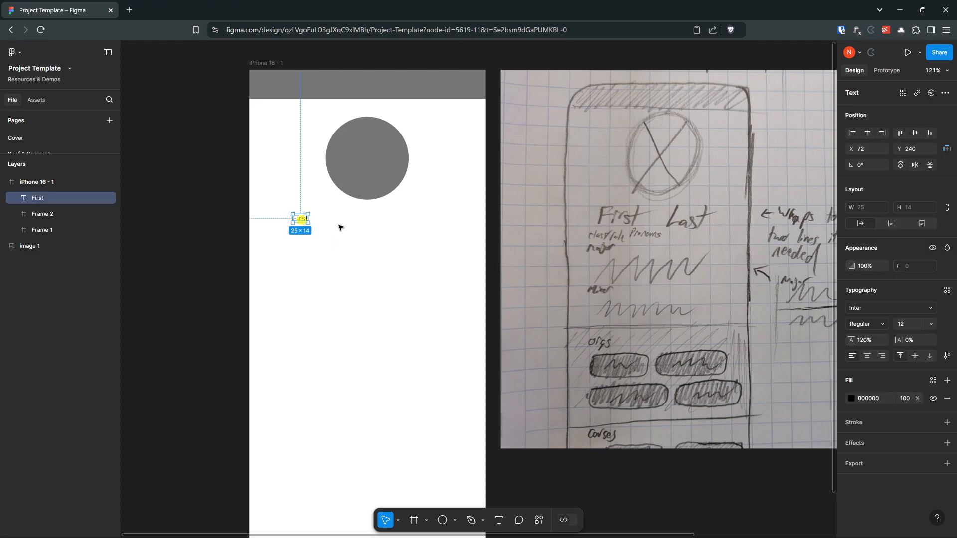
# Step: Draw a text box of about 162 × 30 beside "First", enter "Last" and set its resizing to auto width
pyautogui.click(333, 222)
pyautogui.press('t')
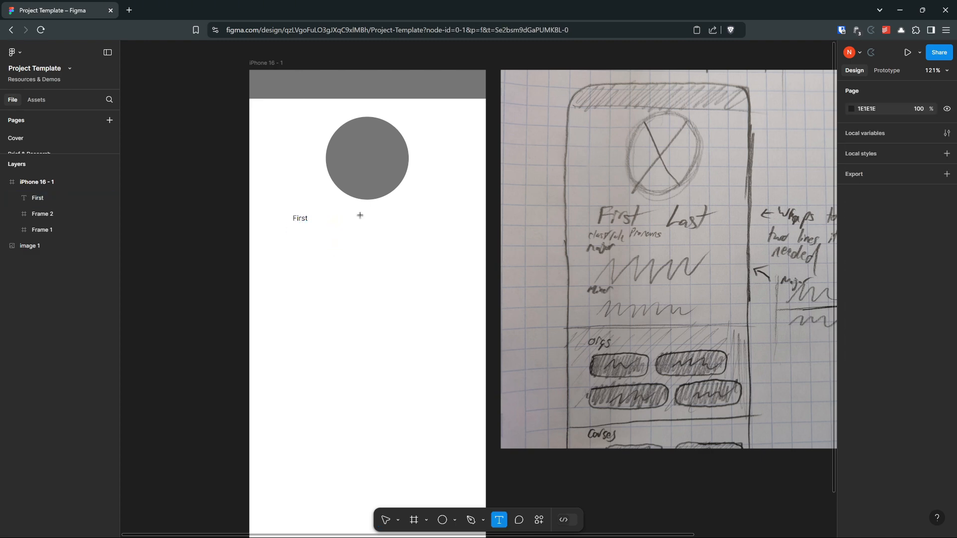
pyautogui.moveTo(352, 217); pyautogui.dragTo(450, 234)
pyautogui.write('Las')
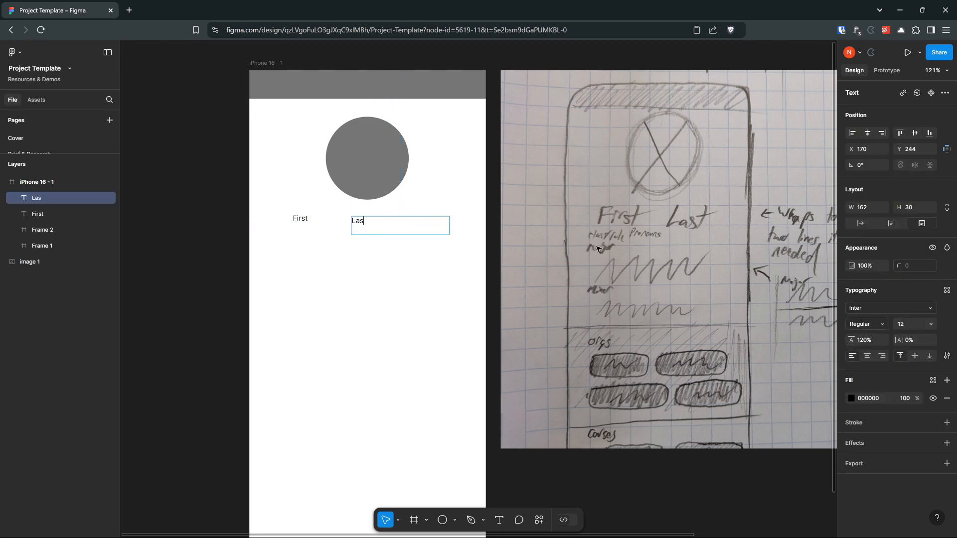
pyautogui.write('t')
pyautogui.press('Escape')
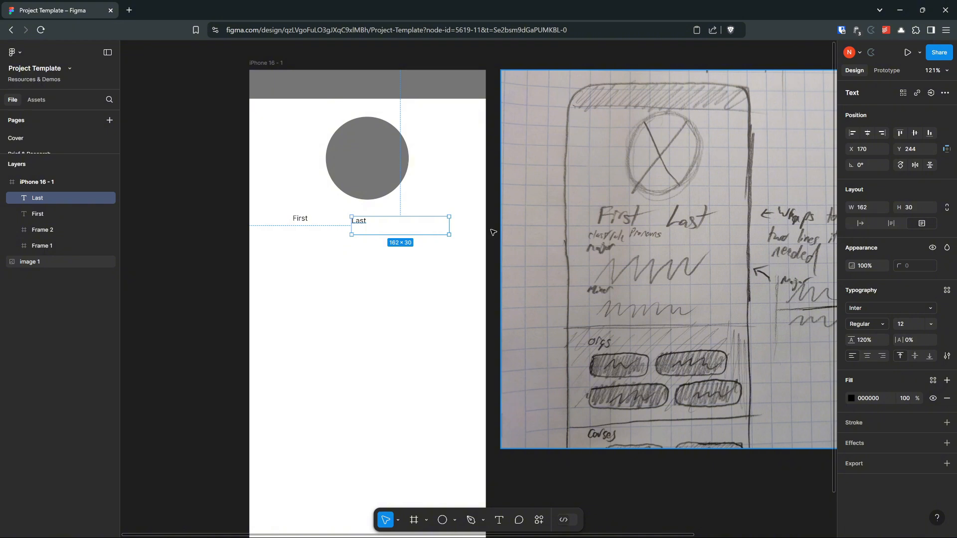
pyautogui.click(859, 222)
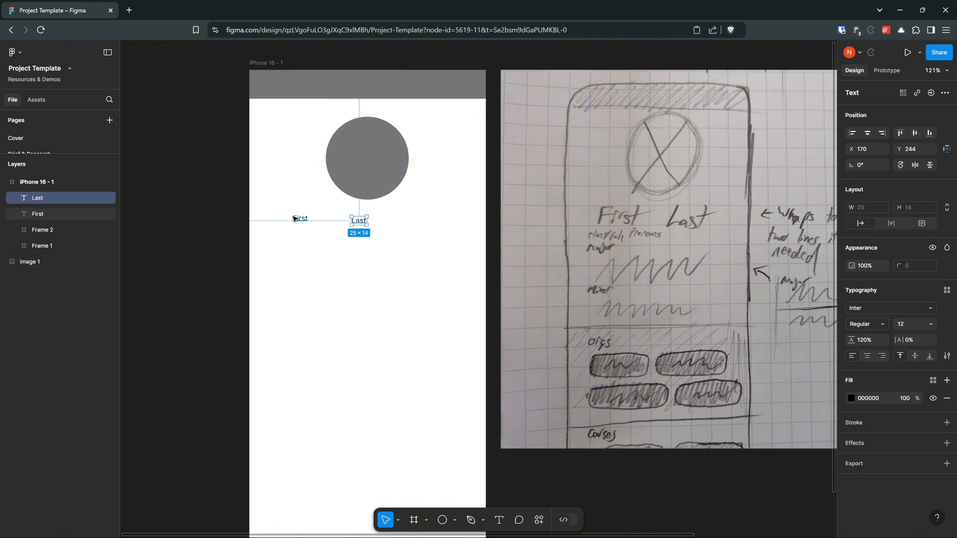
# Step: Move the "First" text closer to "Last" below the circle and clear the selection
pyautogui.click(883, 324)
pyautogui.click(333, 283)
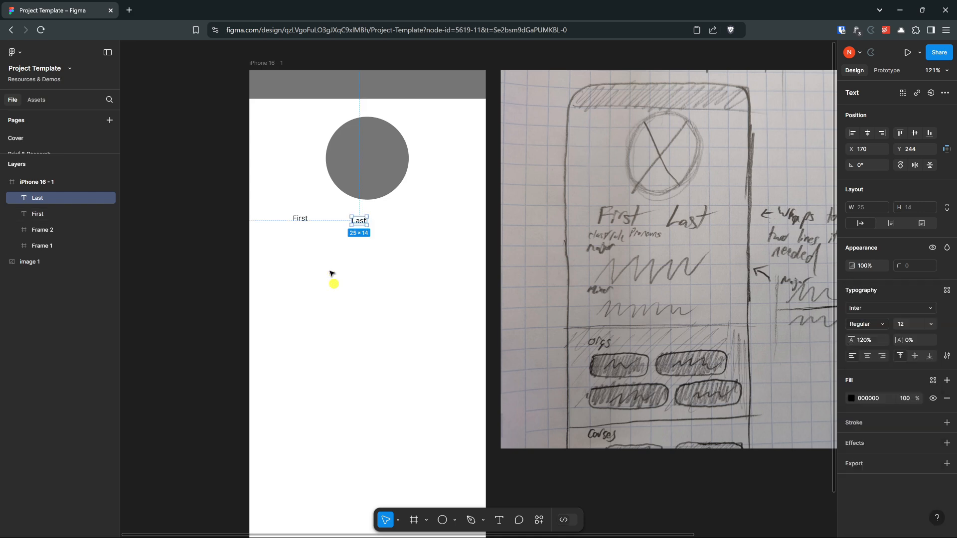
pyautogui.moveTo(298, 221); pyautogui.dragTo(330, 227)
pyautogui.click(398, 267)
# Step: Set both the "First" and "Last" texts to Bold at font size 48
pyautogui.scroll(4, 313, 213)
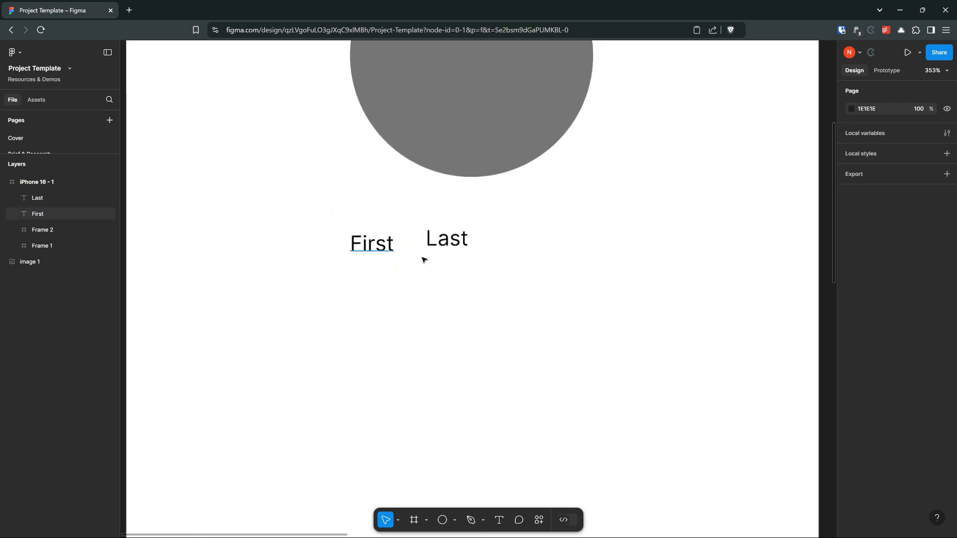
pyautogui.hscroll(3, 425, 260)
pyautogui.moveTo(410, 295); pyautogui.dragTo(226, 189)
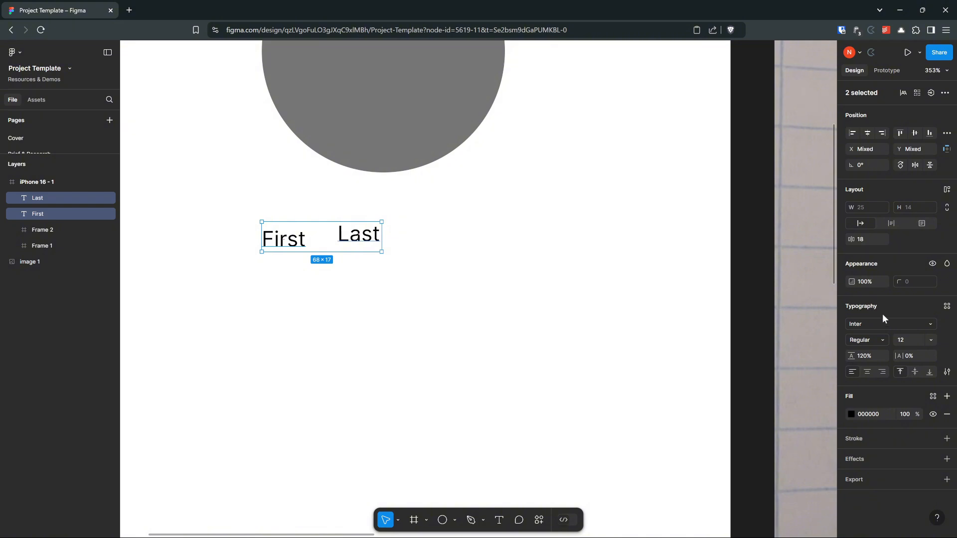
pyautogui.click(882, 339)
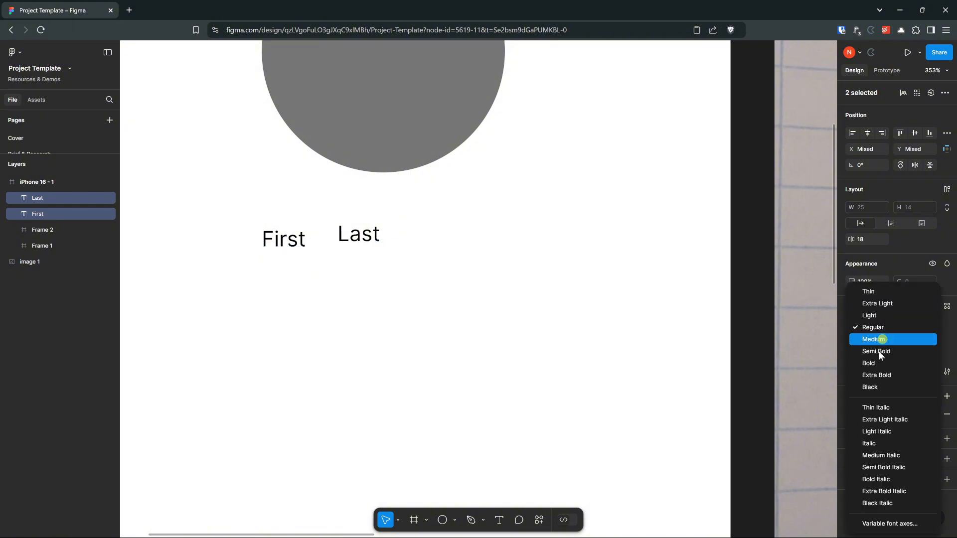
pyautogui.click(879, 365)
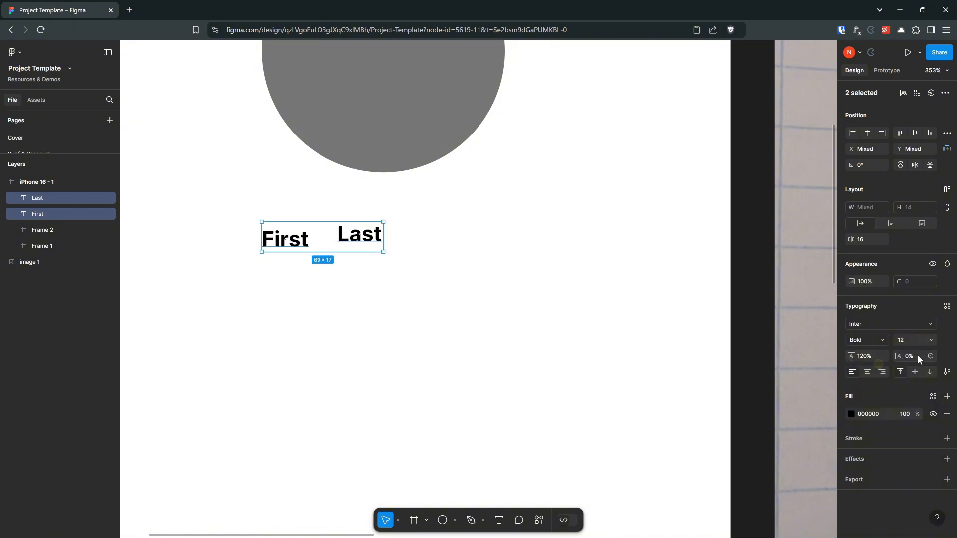
pyautogui.click(931, 340)
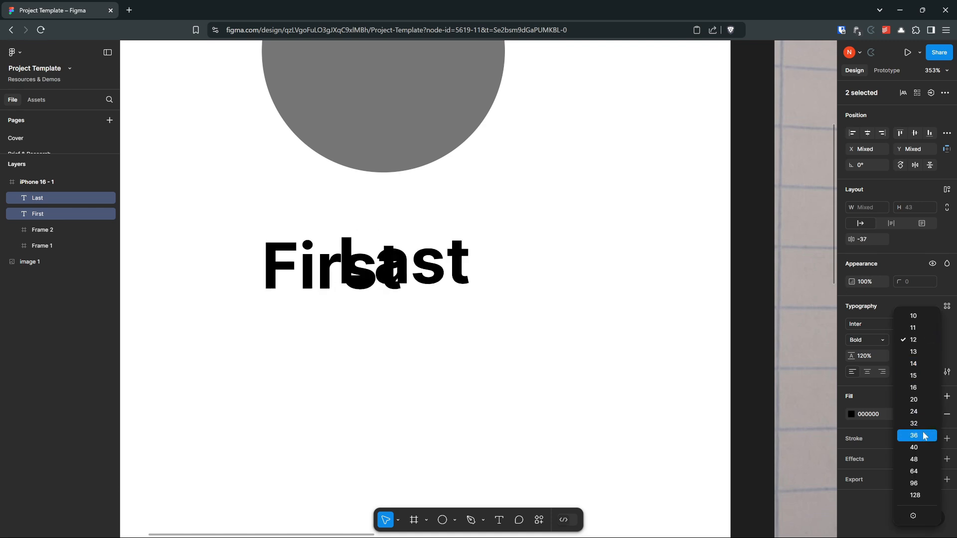
pyautogui.click(926, 458)
pyautogui.click(636, 400)
# Step: Separate the overlapping "First" and "Last" texts, placing them side by side below the circle at font size 32
pyautogui.scroll(-3, 635, 399)
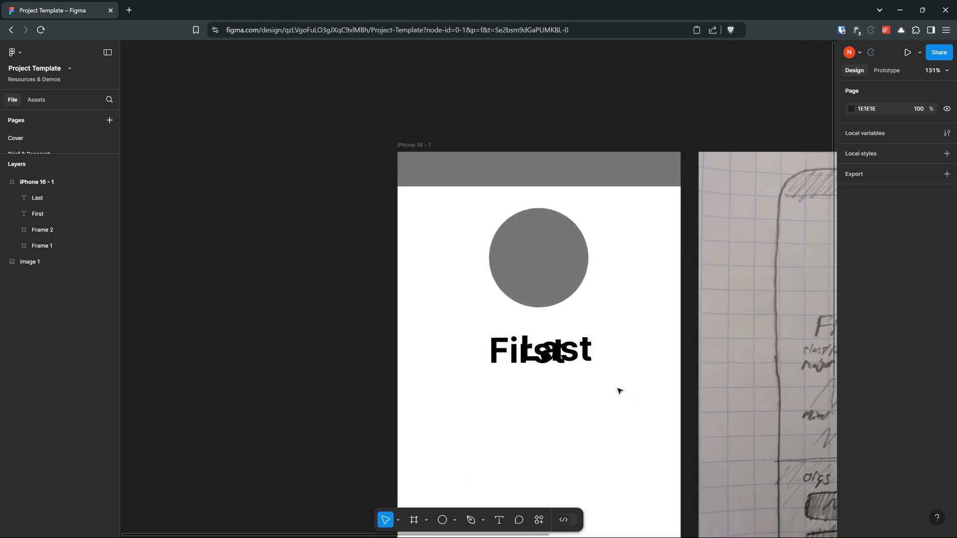
pyautogui.moveTo(628, 395); pyautogui.dragTo(585, 301)
pyautogui.moveTo(515, 259); pyautogui.dragTo(573, 259)
pyautogui.moveTo(472, 257); pyautogui.dragTo(405, 256)
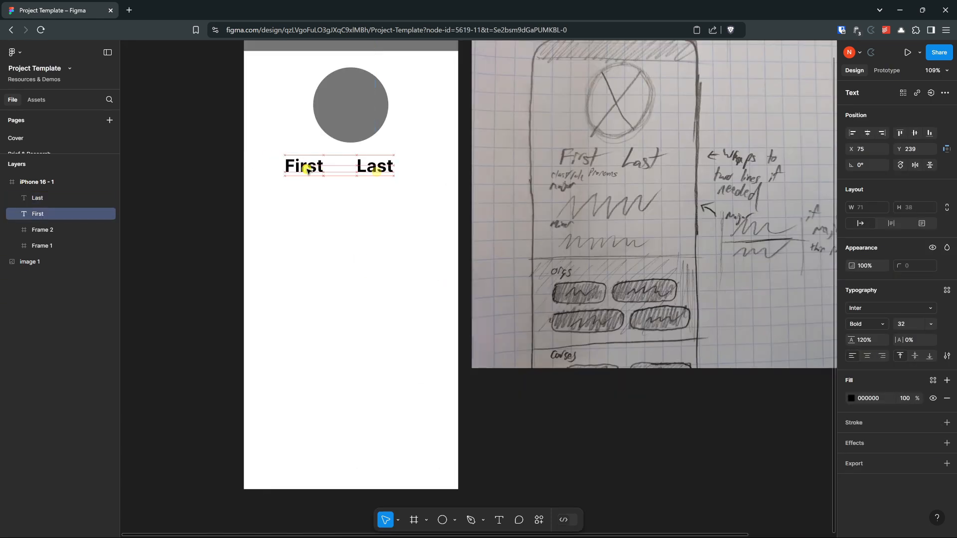
pyautogui.moveTo(306, 171); pyautogui.dragTo(323, 170)
pyautogui.click(341, 228)
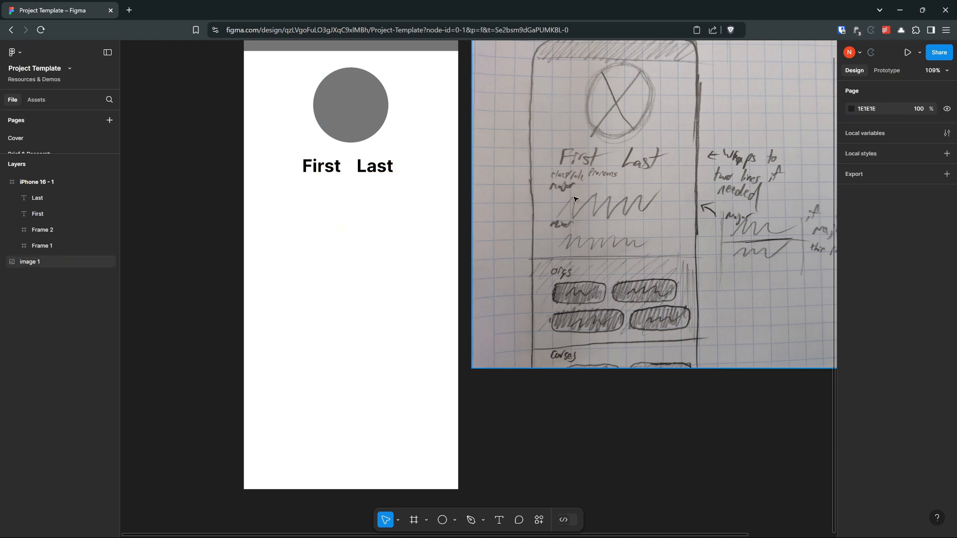
pyautogui.scroll(1, 516, 160)
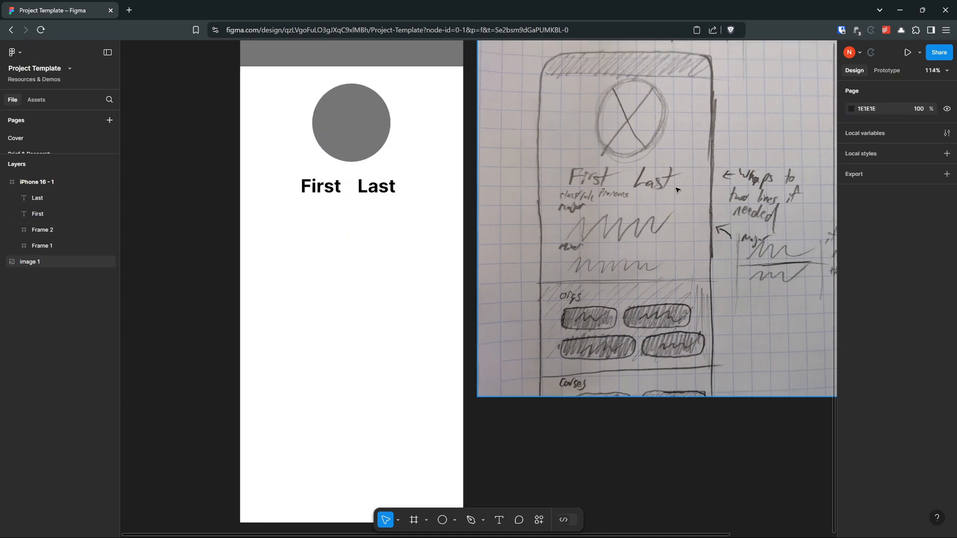
pyautogui.scroll(3, 597, 192)
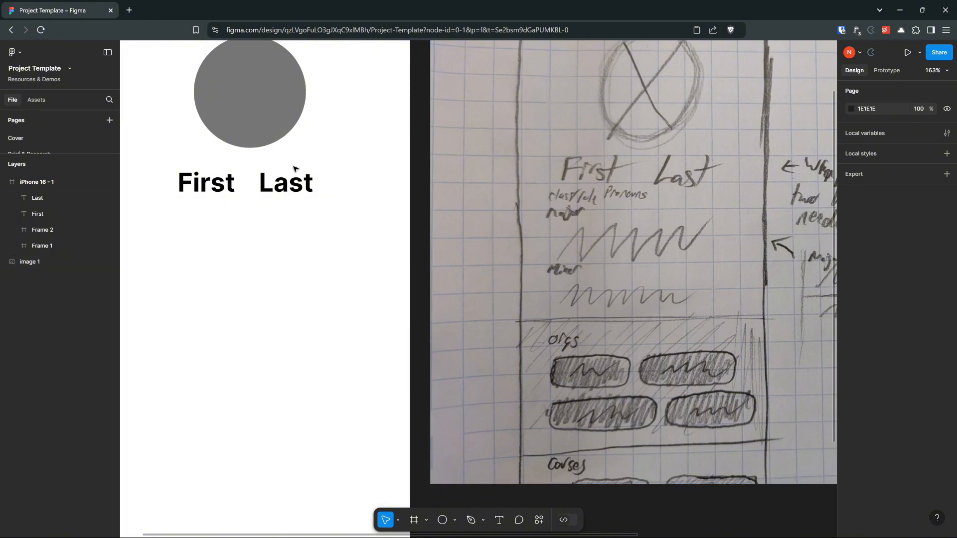
pyautogui.moveTo(674, 161); pyautogui.dragTo(701, 215)
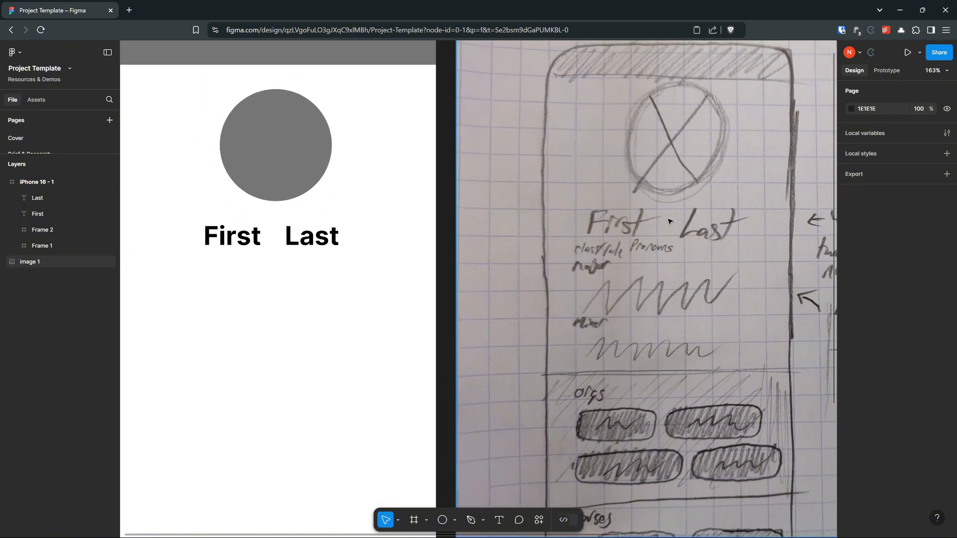
pyautogui.moveTo(444, 323); pyautogui.dragTo(561, 295)
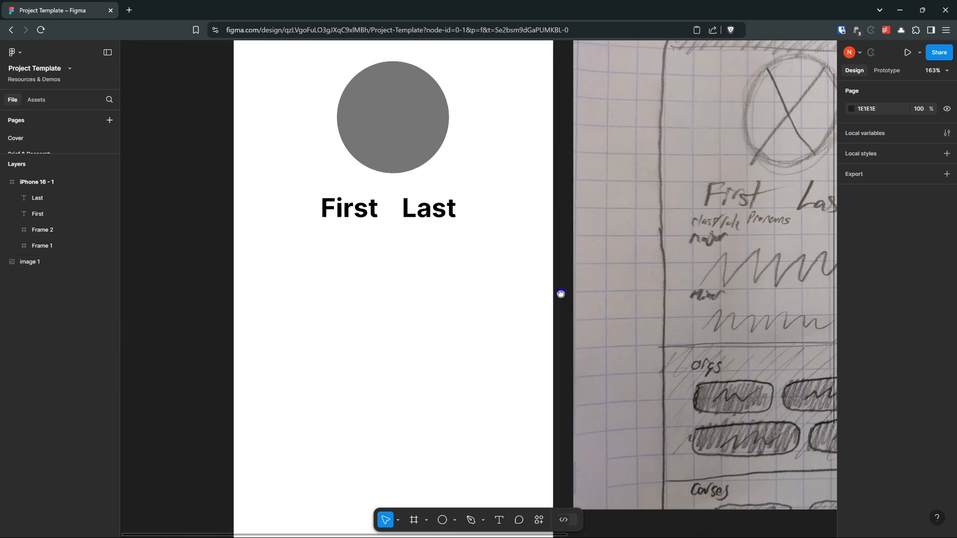
pyautogui.click(412, 284)
pyautogui.click(348, 209)
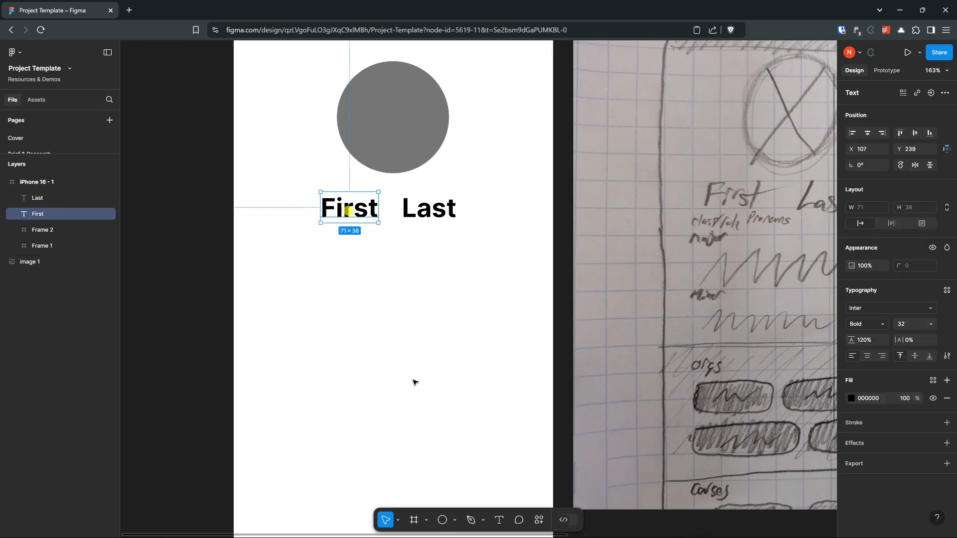
pyautogui.click(499, 520)
pyautogui.moveTo(296, 240); pyautogui.dragTo(384, 273)
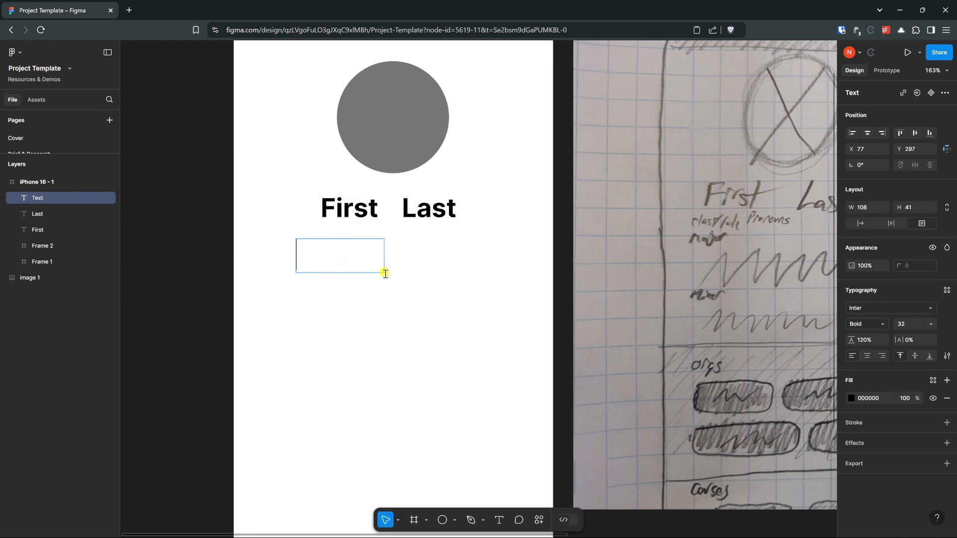
pyautogui.click(264, 294)
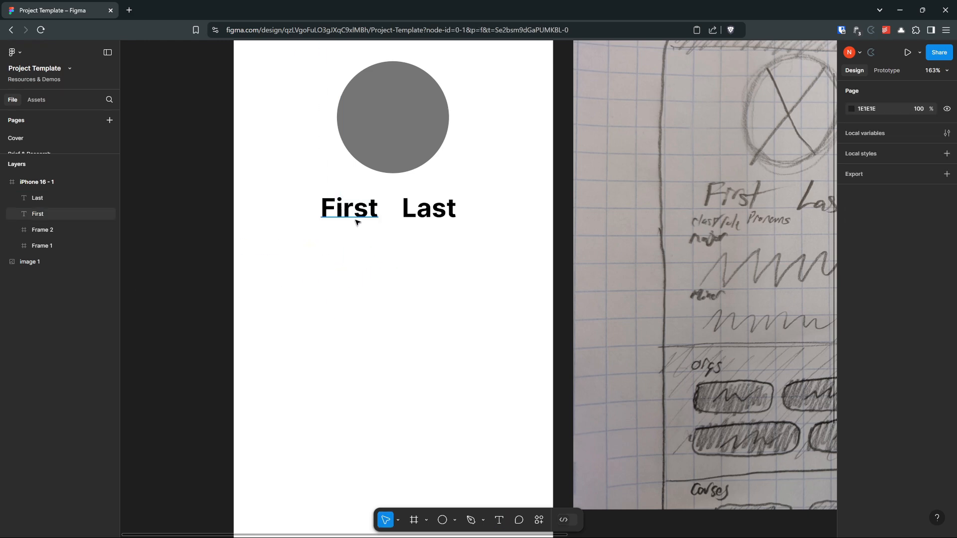
# Step: Move the "Last" text slightly closer to "First", to X 203 and Y 239
pyautogui.moveTo(441, 218); pyautogui.dragTo(436, 215)
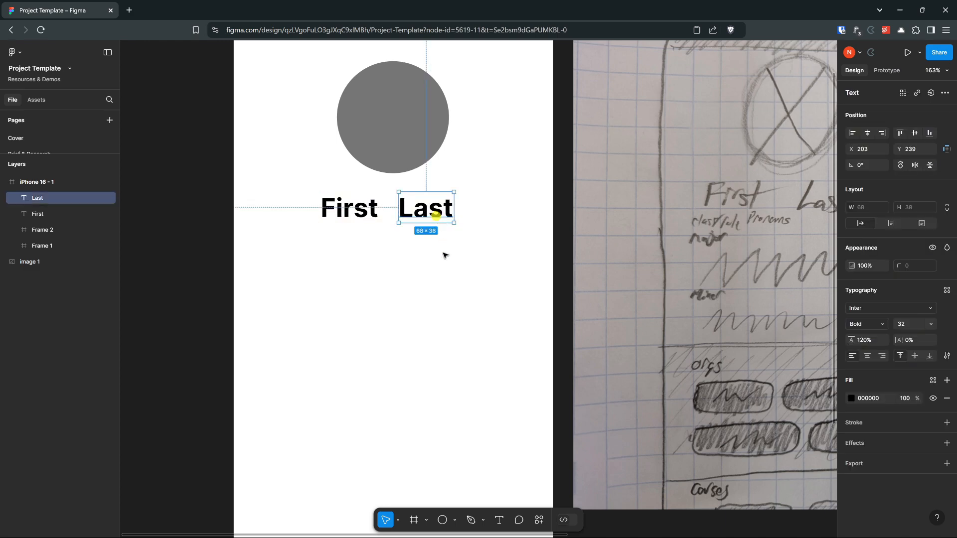
pyautogui.click(409, 278)
# Step: Copy the "First" text, paste it into the empty area below the name line, and delete the pasted copy
pyautogui.click(363, 216)
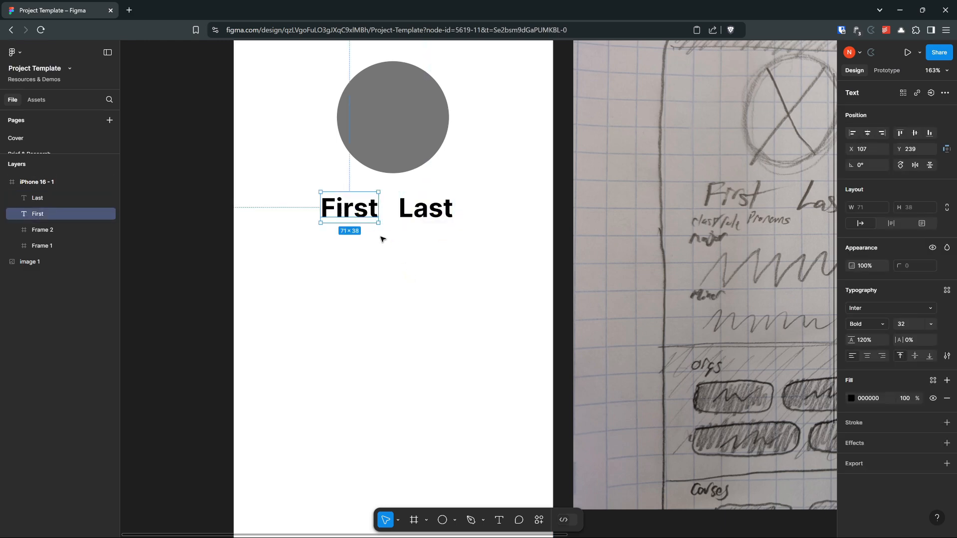
pyautogui.rightClick(326, 206)
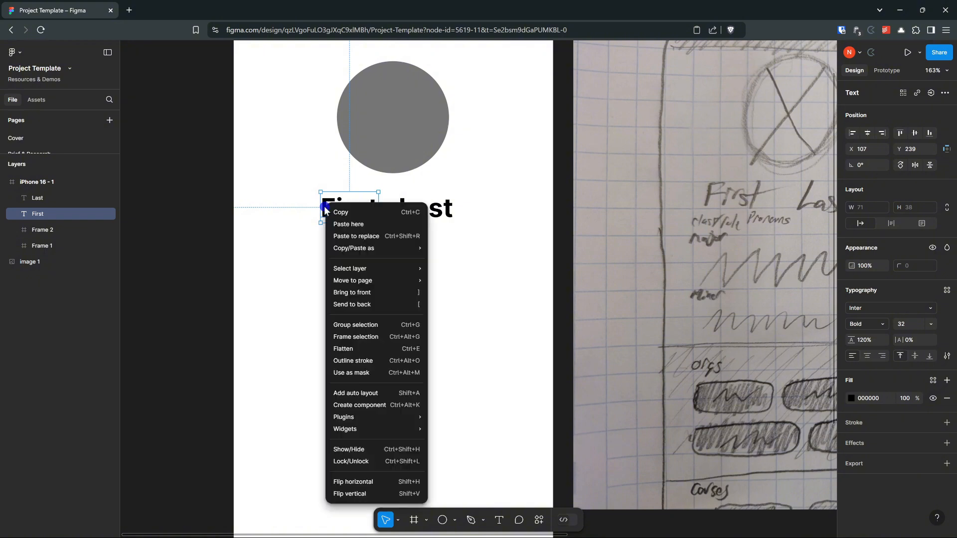
pyautogui.click(355, 213)
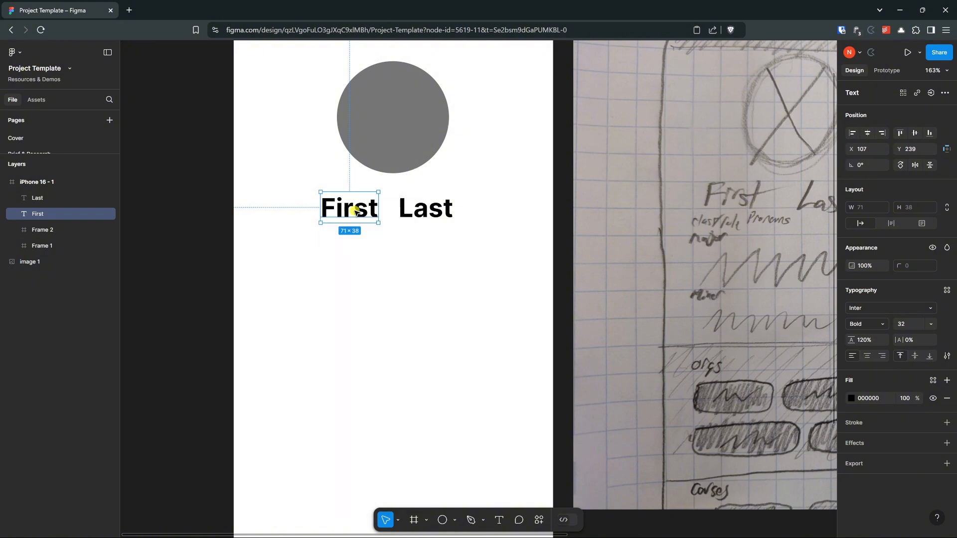
pyautogui.click(335, 284)
pyautogui.rightClick(336, 284)
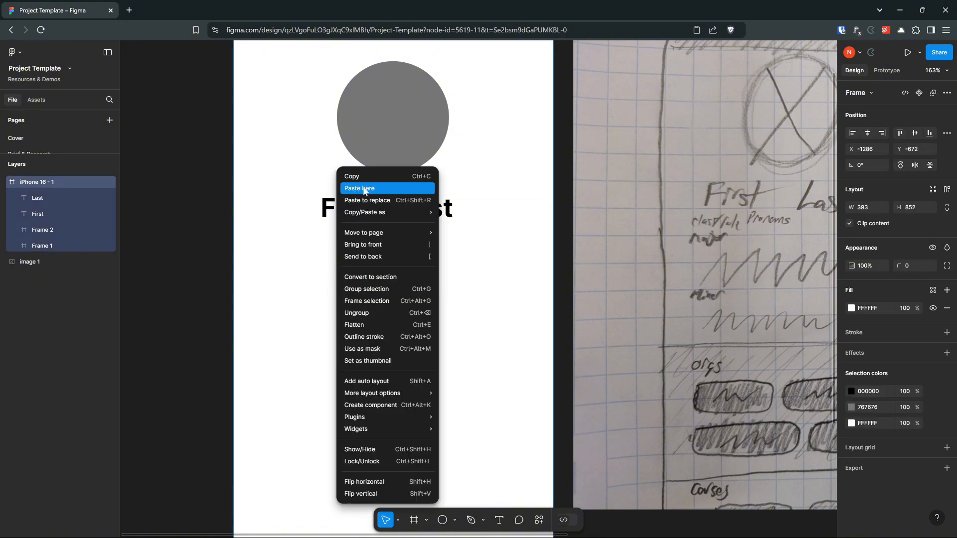
pyautogui.click(362, 189)
pyautogui.click(468, 311)
pyautogui.click(369, 307)
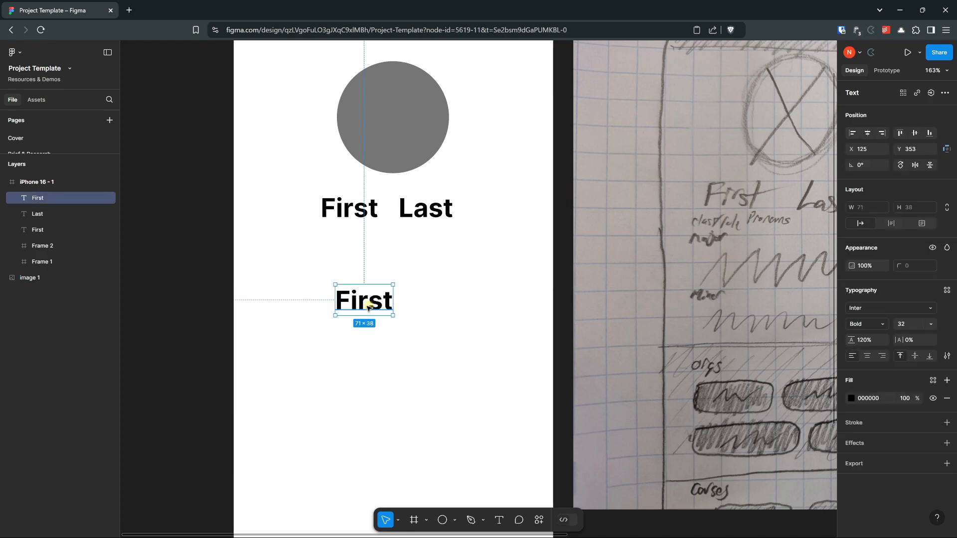
pyautogui.press('Delete')
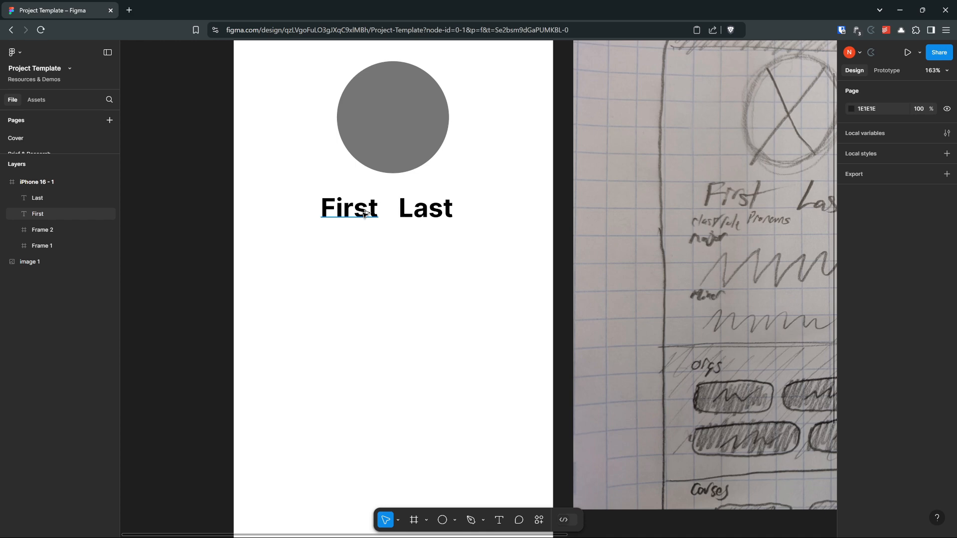
# Step: Duplicate the "First" text straight below the original, at X 107 and Y 310
pyautogui.moveTo(363, 211); pyautogui.dragTo(360, 268)
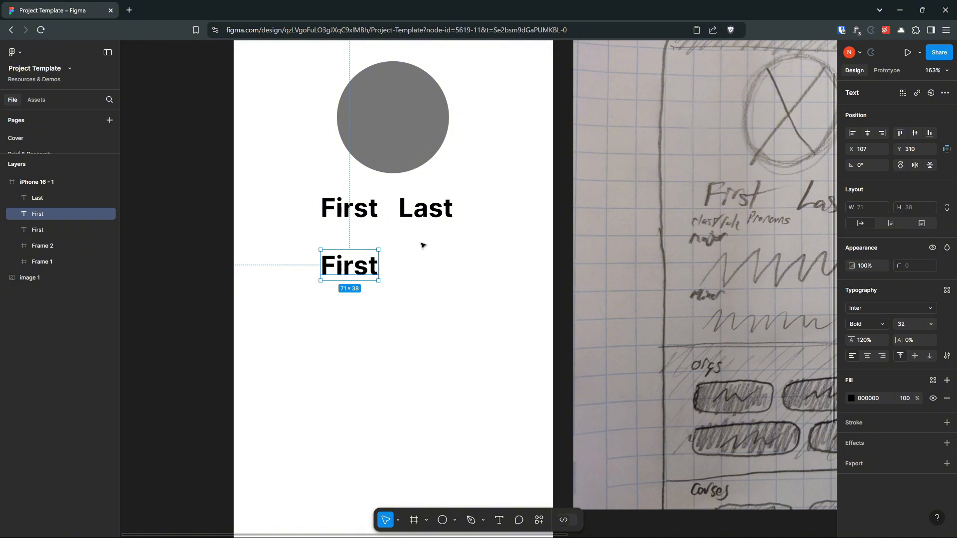
pyautogui.scroll(-1, 423, 247)
pyautogui.scroll(-3, 423, 249)
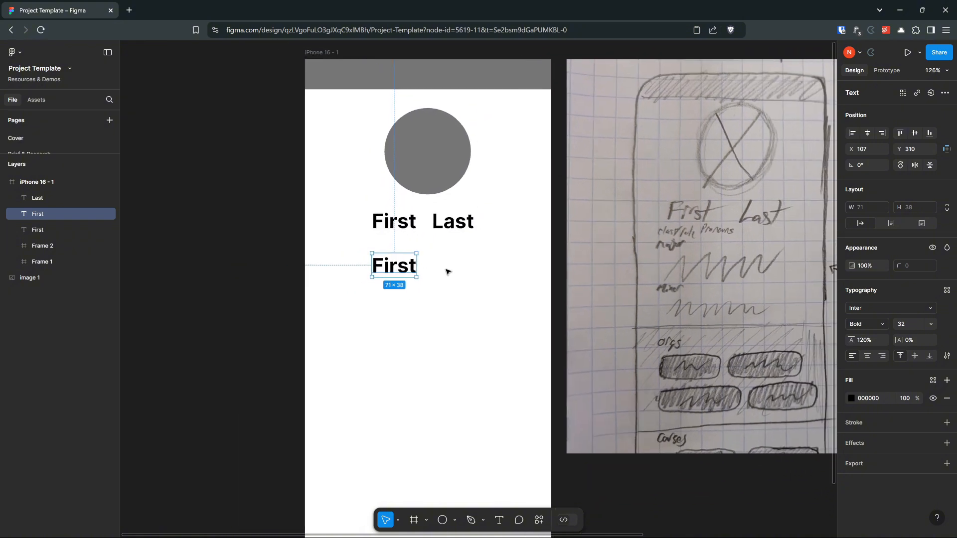
# Step: Delete the duplicated "First" text below the name line
pyautogui.click(446, 269)
pyautogui.click(406, 270)
pyautogui.press('Delete')
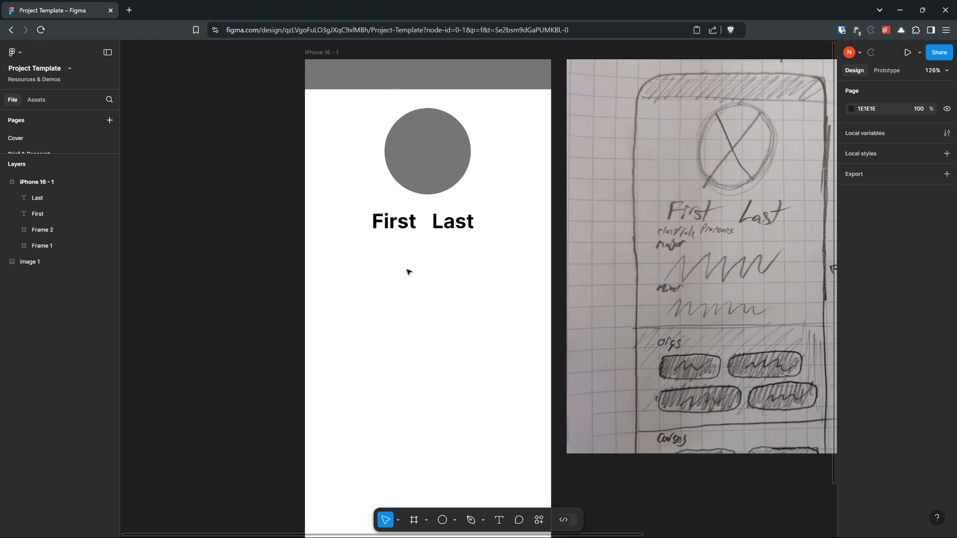
# Step: Duplicate the whole iPhone 16 - 1 frame to the left of the original, at X -1835 and Y -672
pyautogui.scroll(-4, 376, 314)
pyautogui.moveTo(376, 314); pyautogui.dragTo(410, 299)
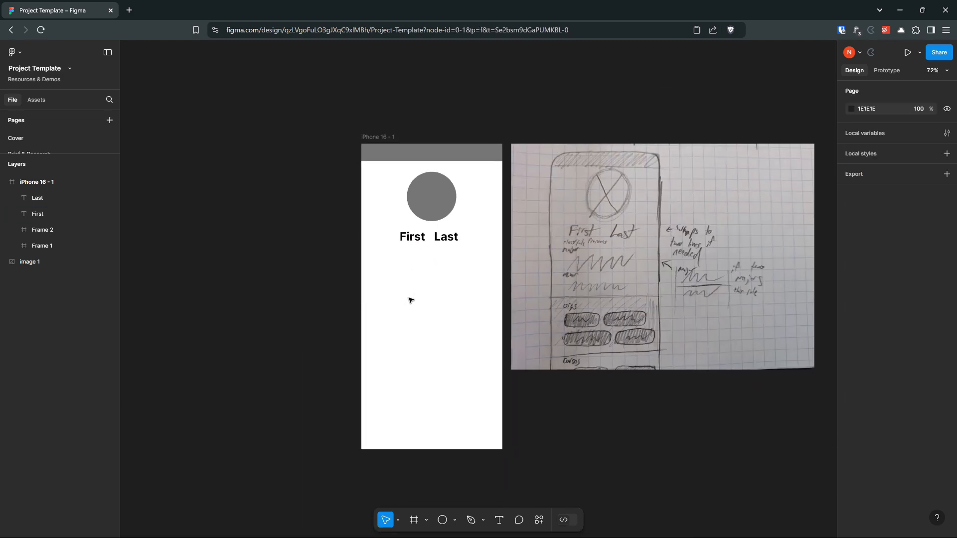
pyautogui.click(387, 142)
pyautogui.moveTo(378, 139); pyautogui.dragTo(181, 139)
pyautogui.moveTo(357, 120); pyautogui.dragTo(430, 68)
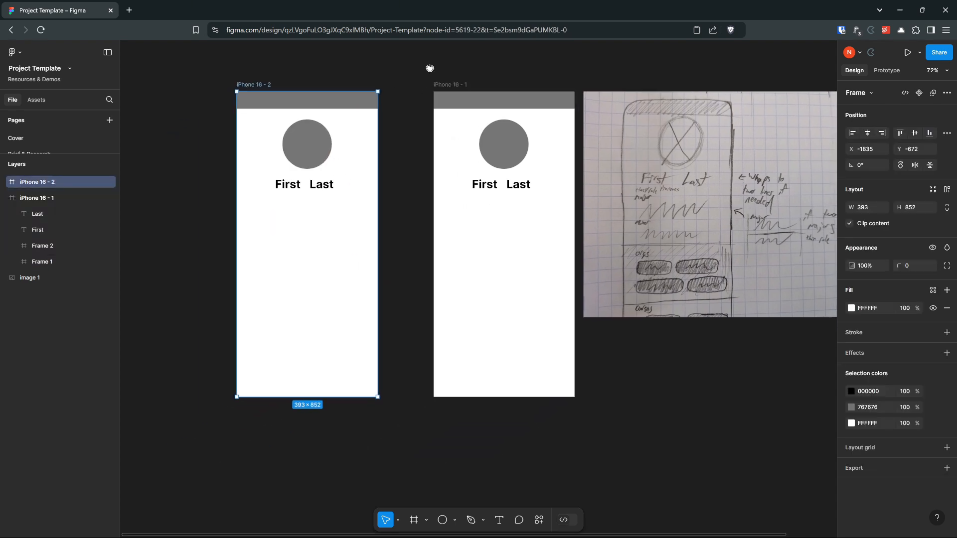
# Step: Duplicate the copied iPhone frame once more, further left at X -2284 and Y -672
pyautogui.click(398, 283)
pyautogui.hscroll(-5, 423, 240)
pyautogui.moveTo(364, 118); pyautogui.dragTo(195, 122)
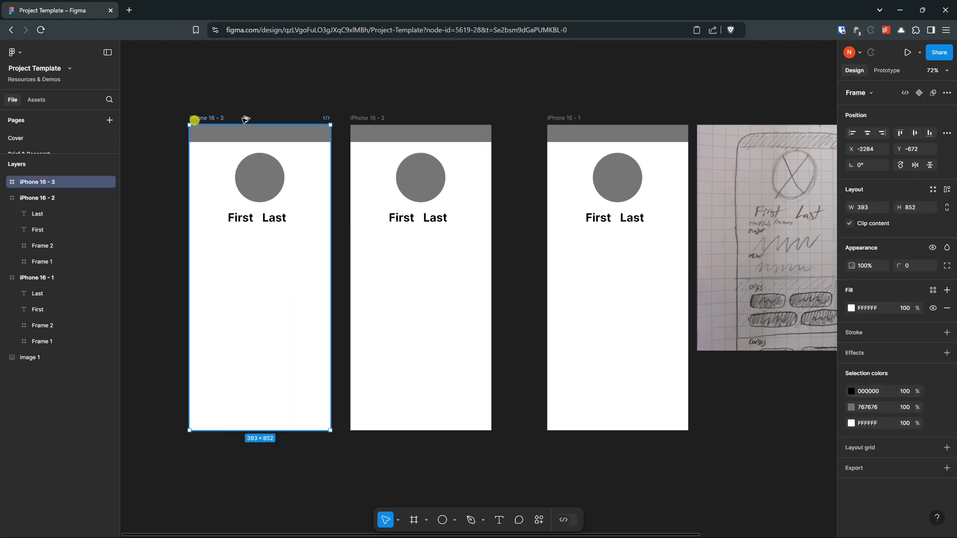
# Step: Delete both duplicated iPhone frames, keeping only iPhone 16 - 1 beside the sketch
pyautogui.click(305, 98)
pyautogui.click(214, 120)
pyautogui.press('Delete')
pyautogui.click(367, 118)
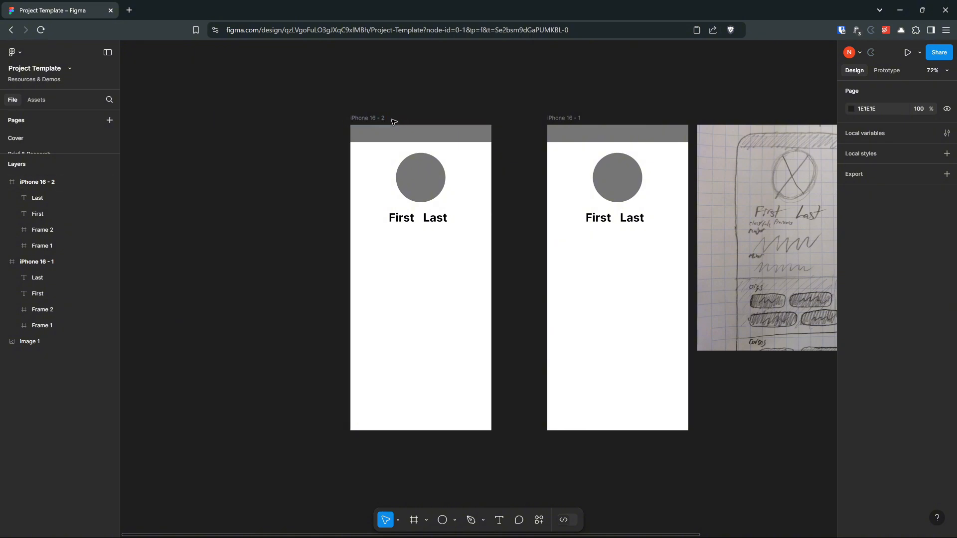
pyautogui.press('Delete')
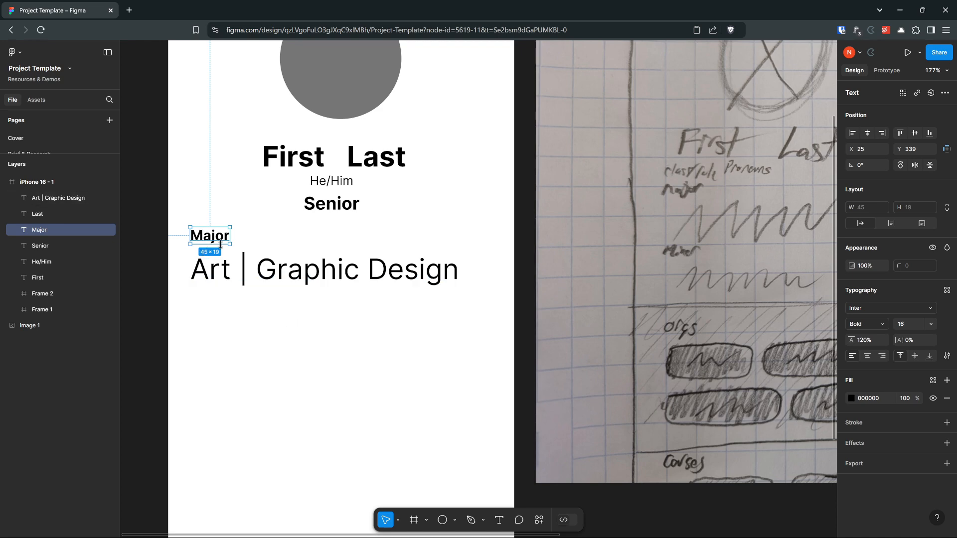
# Step: Move the "Art | Graphic Design" text straight up, closer to the "Major" label
pyautogui.click(284, 238)
pyautogui.moveTo(226, 264); pyautogui.dragTo(225, 255)
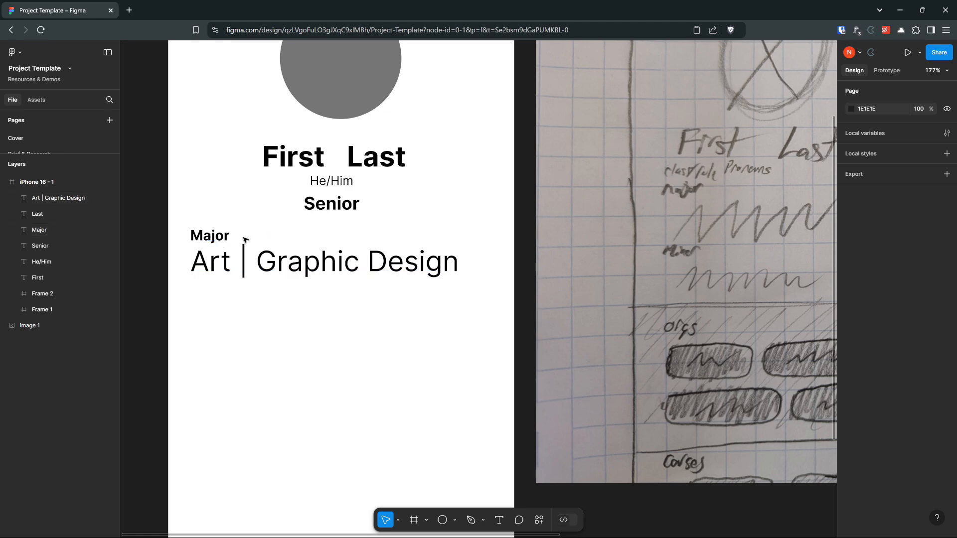
# Step: Try the lowercase and title case options on the "Major" label, and set its case to uppercase
pyautogui.click(212, 237)
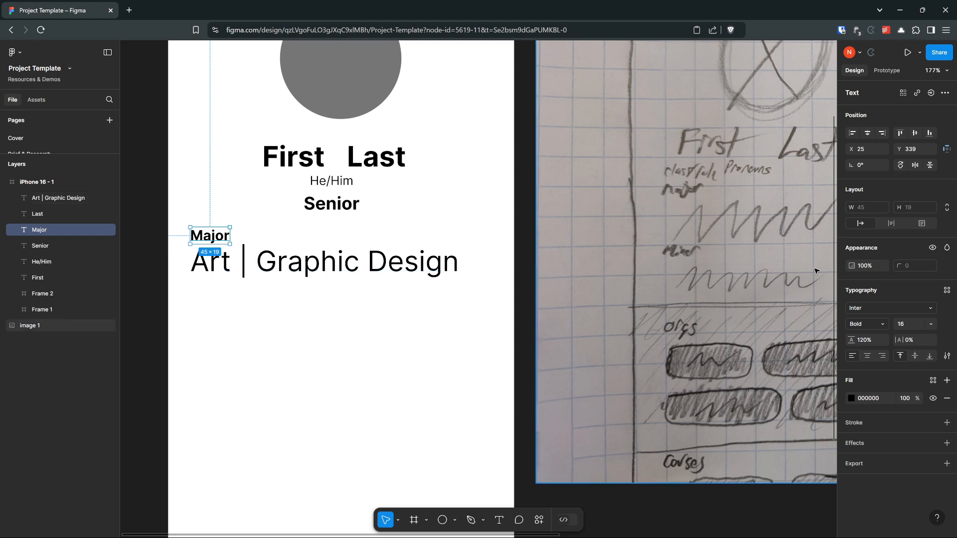
pyautogui.hscroll(-2, 815, 270)
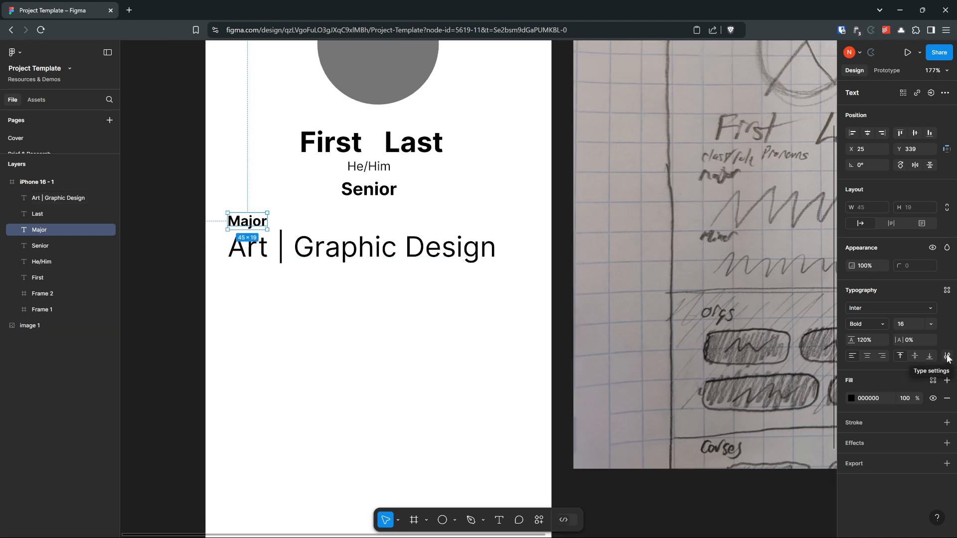
pyautogui.click(948, 357)
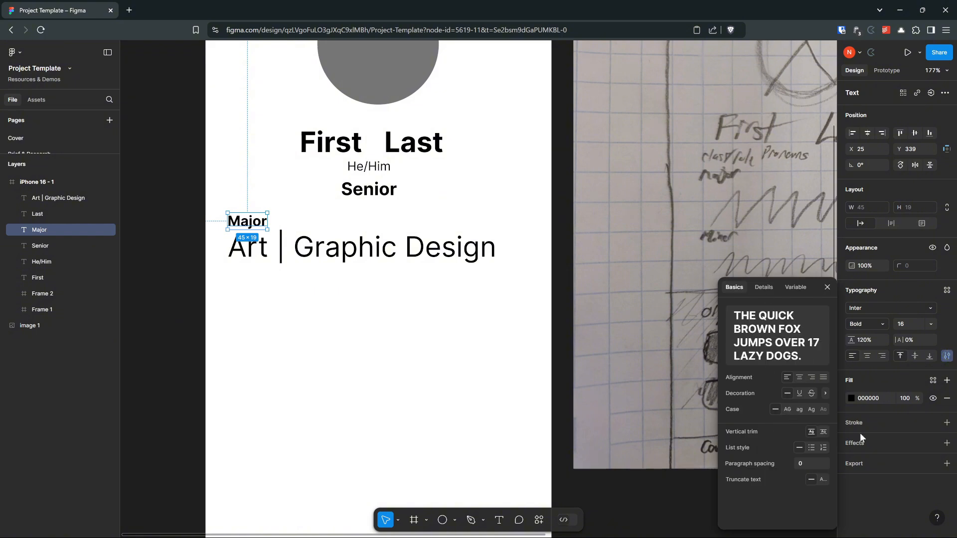
pyautogui.click(787, 409)
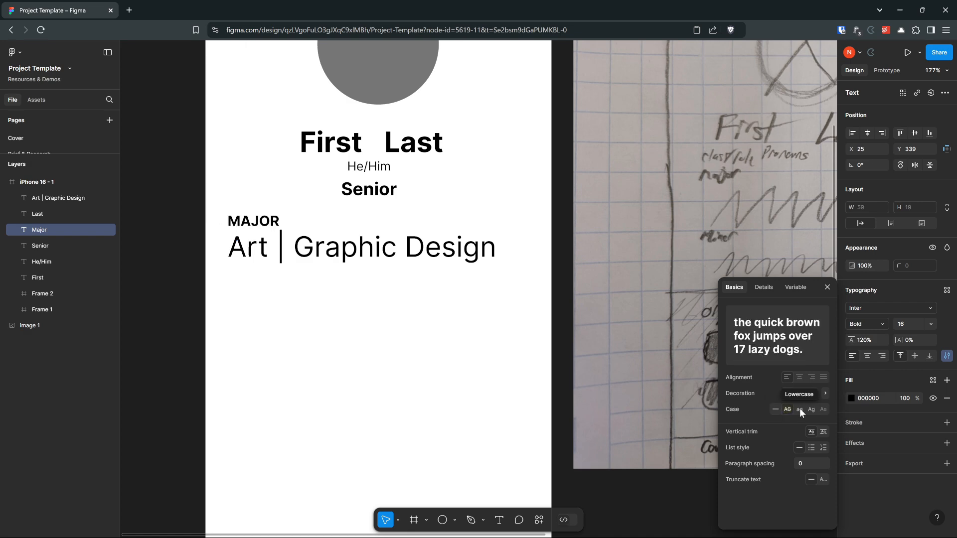
pyautogui.click(799, 409)
pyautogui.click(810, 410)
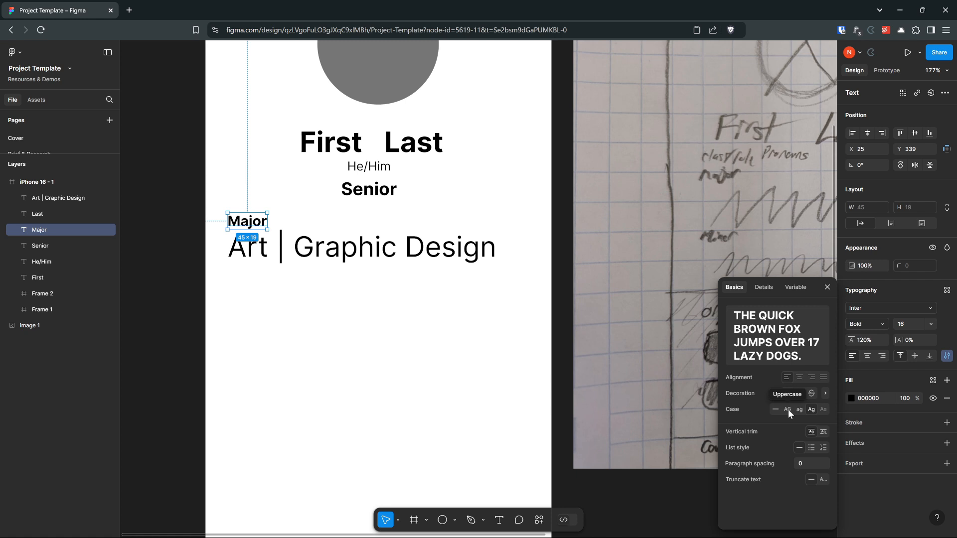
pyautogui.click(787, 409)
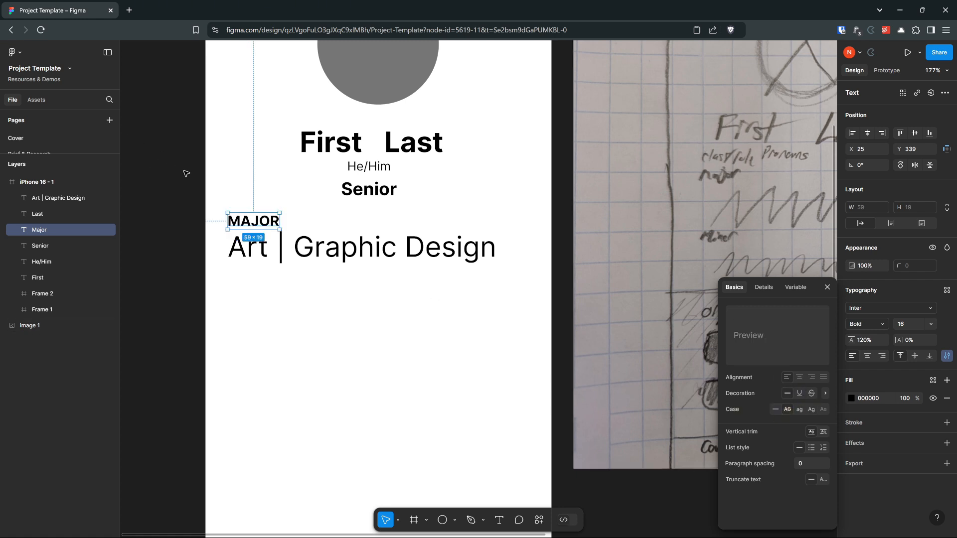
# Step: Set the "Major" label's font size to 14 and close the type settings
pyautogui.click(930, 324)
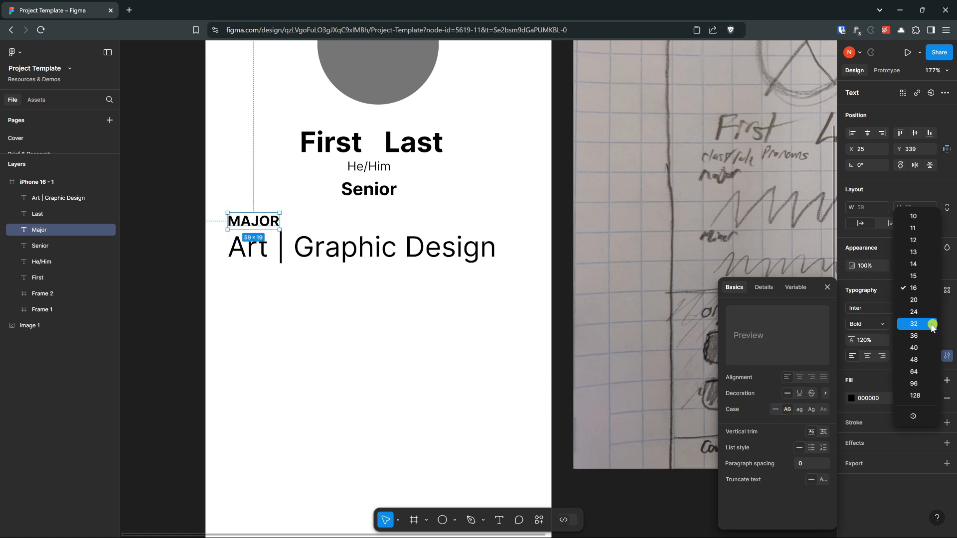
pyautogui.click(911, 273)
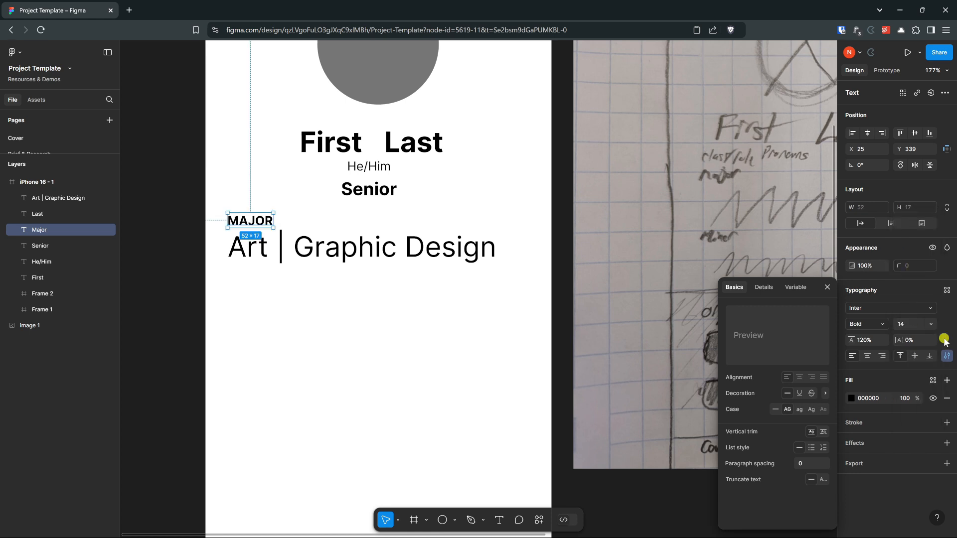
pyautogui.click(827, 289)
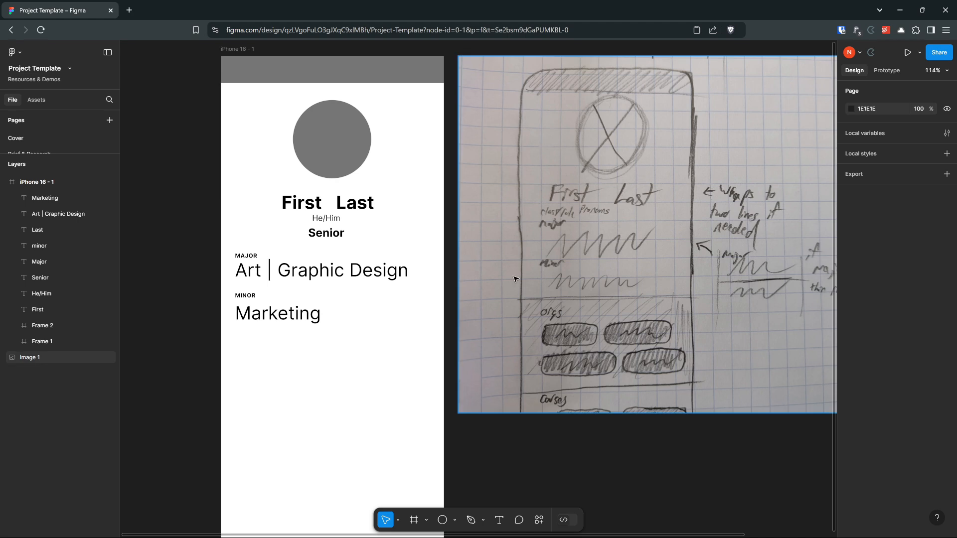
# Step: Select the "Major" label and the "Art | Graphic Design" text together, one by one and by area, clearing the selection each time
pyautogui.scroll(1, 407, 331)
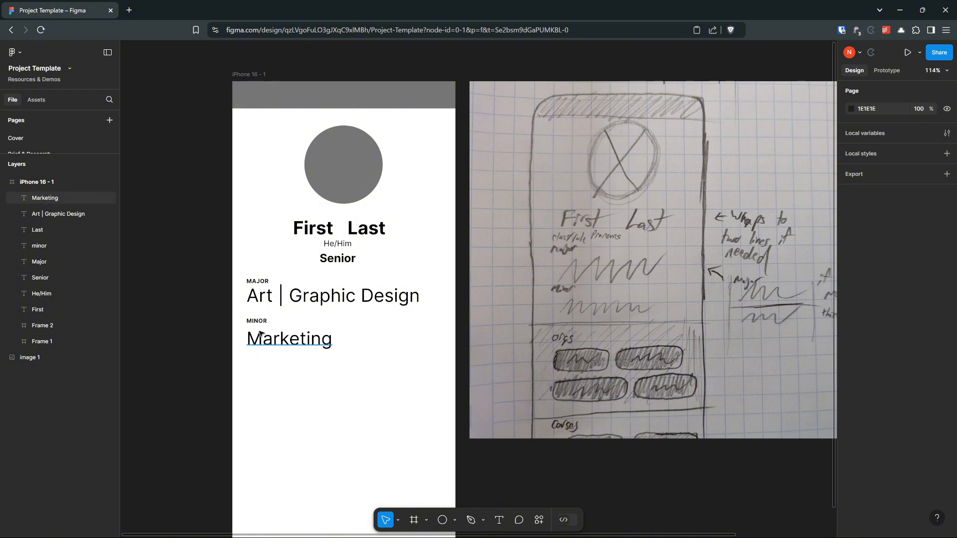
pyautogui.scroll(5, 277, 206)
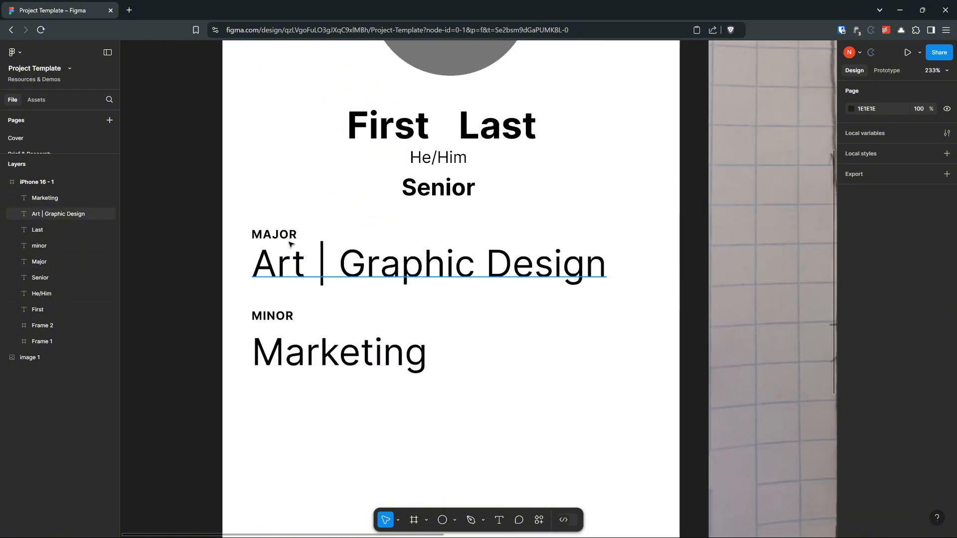
pyautogui.click(287, 234)
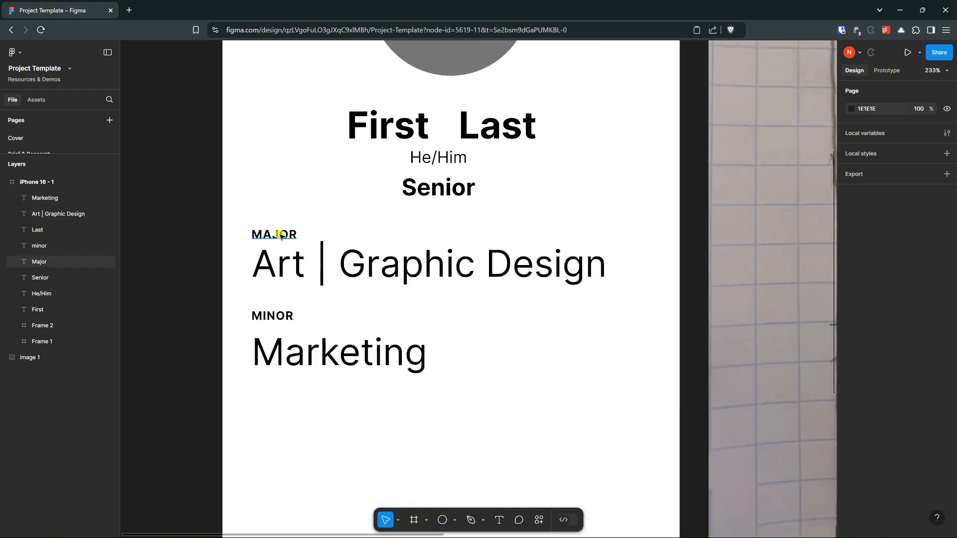
pyautogui.keyDown('shift'); pyautogui.click(386, 264); pyautogui.keyUp('shift')
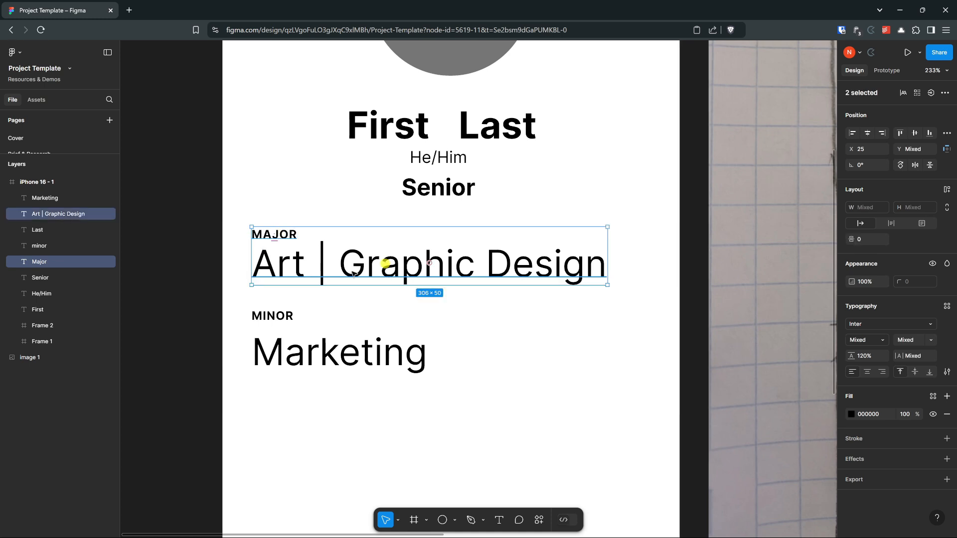
pyautogui.click(288, 208)
pyautogui.moveTo(245, 218); pyautogui.dragTo(322, 273)
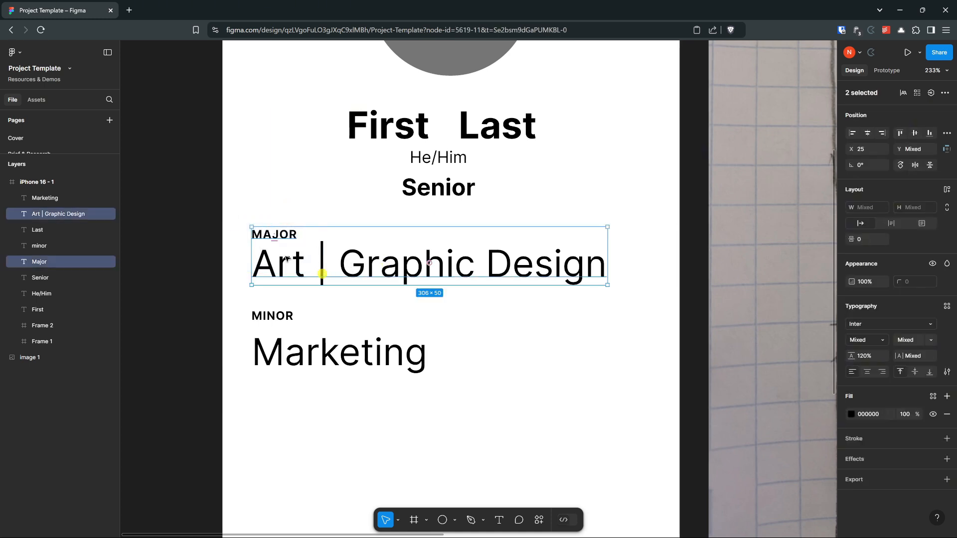
pyautogui.click(306, 205)
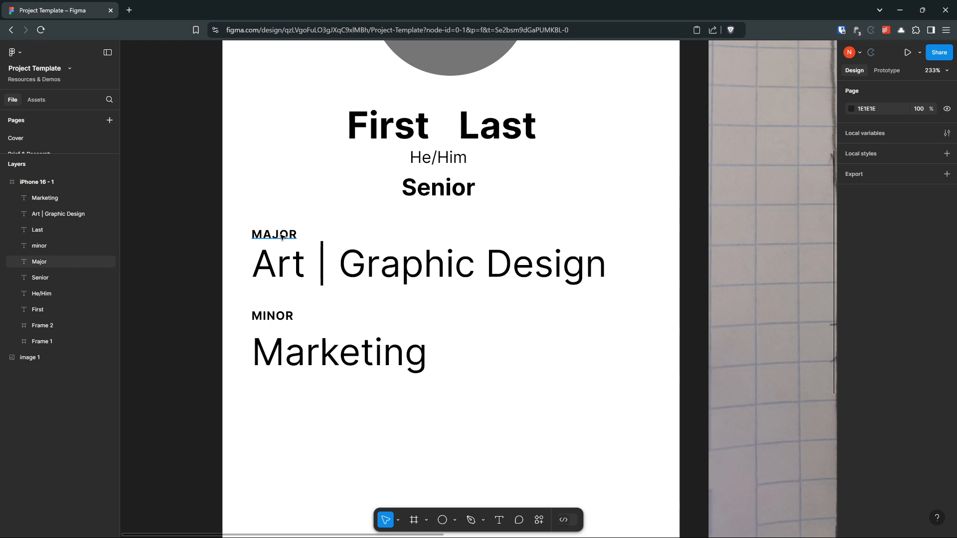
pyautogui.click(279, 235)
pyautogui.keyDown('shift'); pyautogui.click(356, 257); pyautogui.keyUp('shift')
pyautogui.click(297, 201)
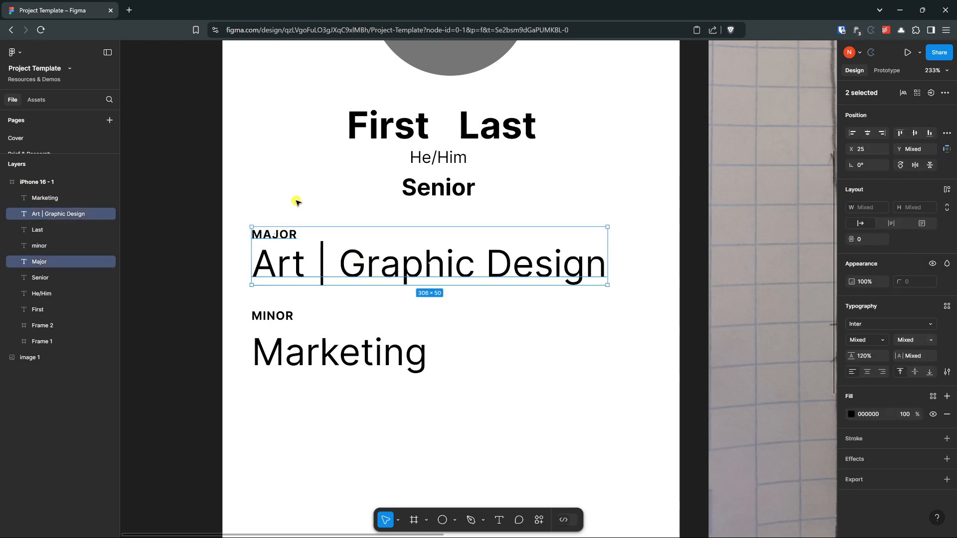
# Step: Group the "Major" label with the "Art | Graphic Design" text, and reselect the group as a single object
pyautogui.moveTo(270, 217); pyautogui.dragTo(320, 285)
pyautogui.rightClick(296, 264)
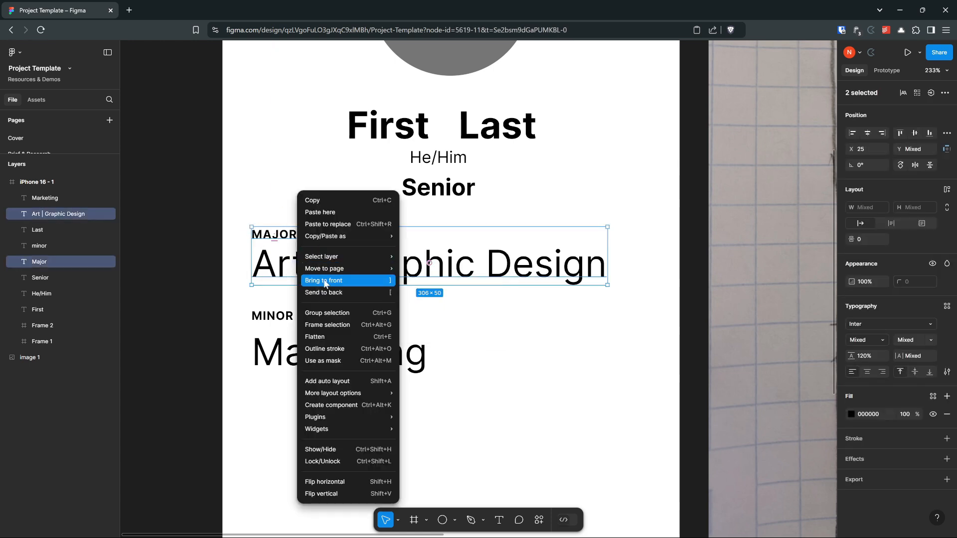
pyautogui.moveTo(328, 237)
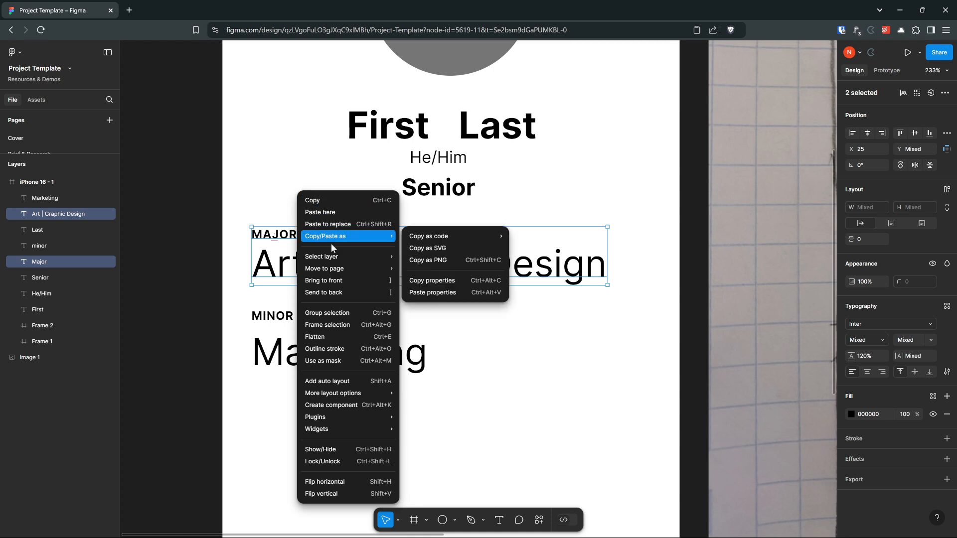
pyautogui.click(365, 313)
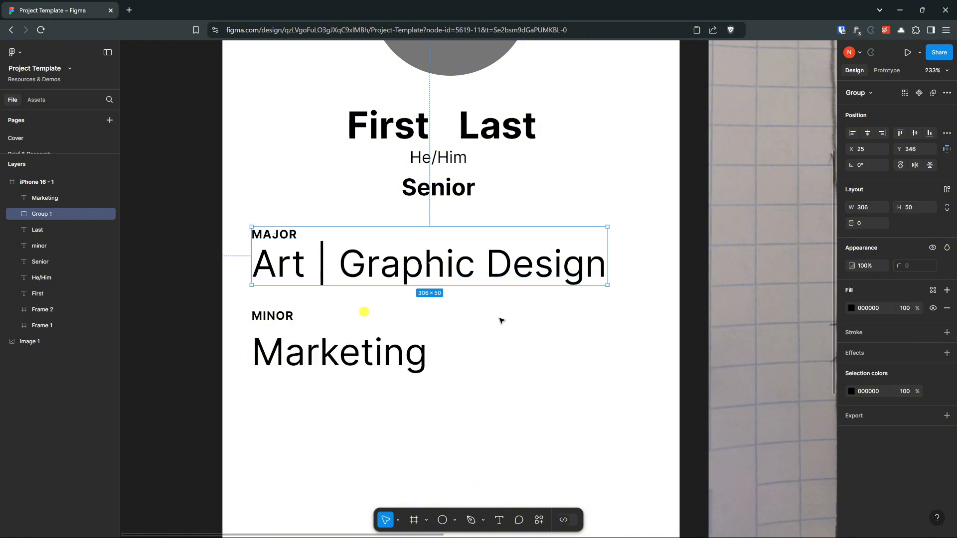
pyautogui.click(313, 218)
pyautogui.click(277, 243)
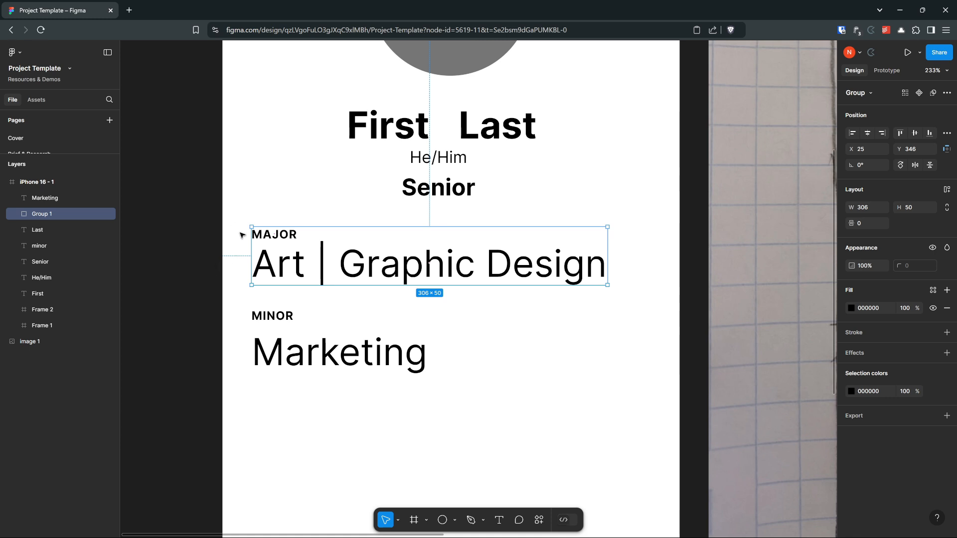
pyautogui.click(255, 218)
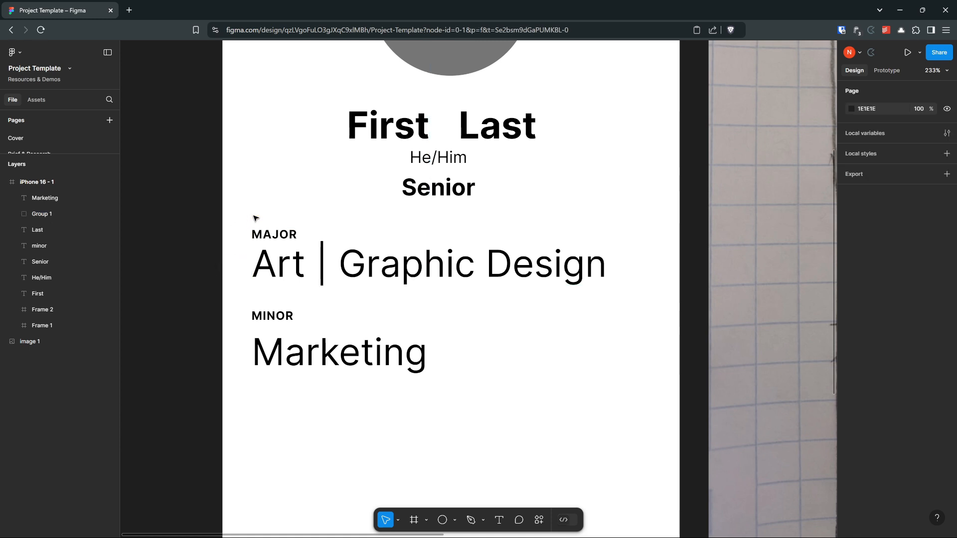
pyautogui.click(256, 239)
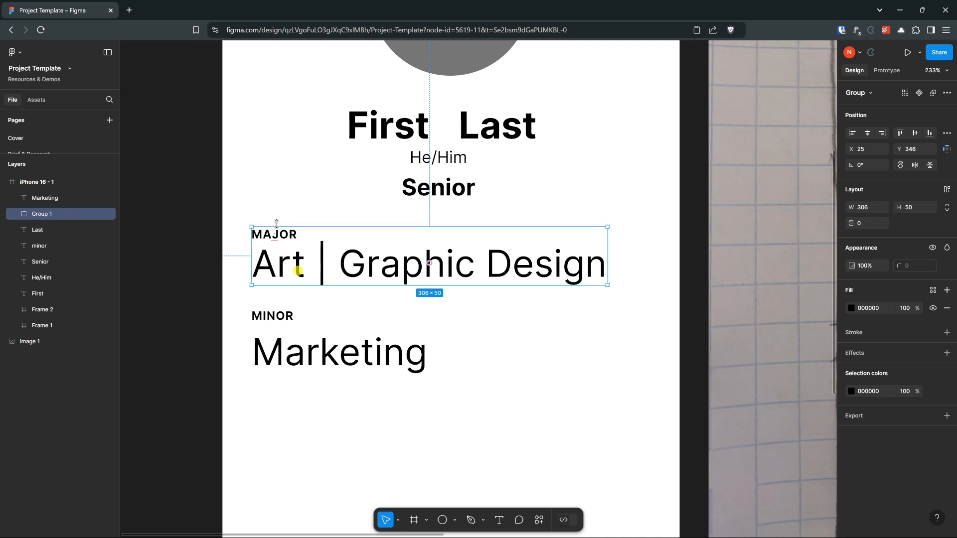
# Step: Ungroup the "Major" label and the "Art | Graphic Design" text, and clear the selection
pyautogui.rightClick(282, 265)
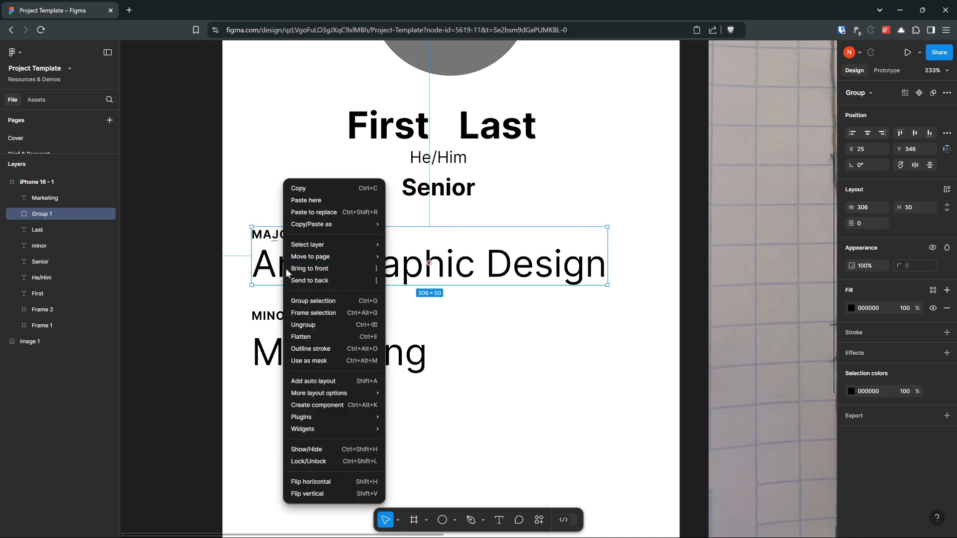
pyautogui.click(329, 324)
pyautogui.click(287, 206)
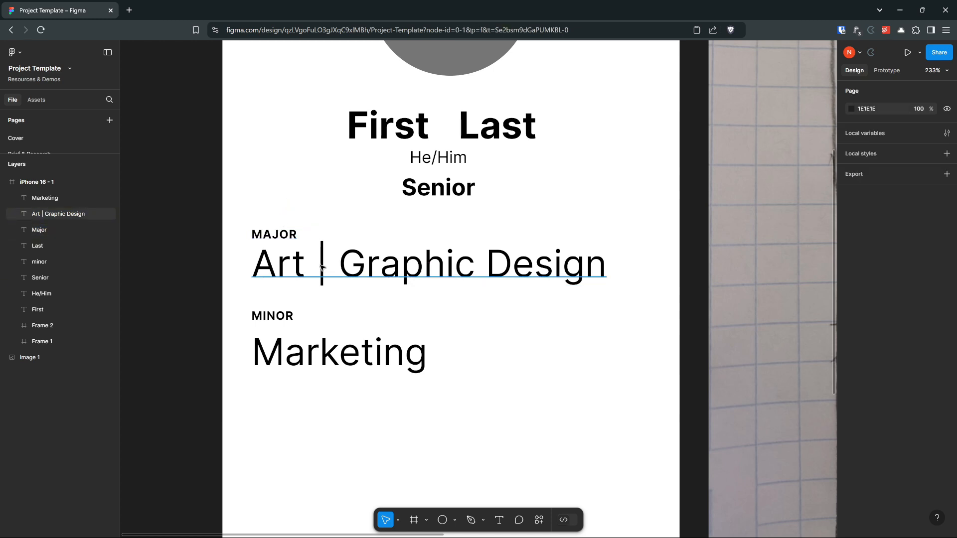
# Step: Apply auto layout to the "Major" label and "Art | Graphic Design" text together, and select "Major" inside the new frame
pyautogui.moveTo(264, 210); pyautogui.dragTo(297, 277)
pyautogui.click(279, 217)
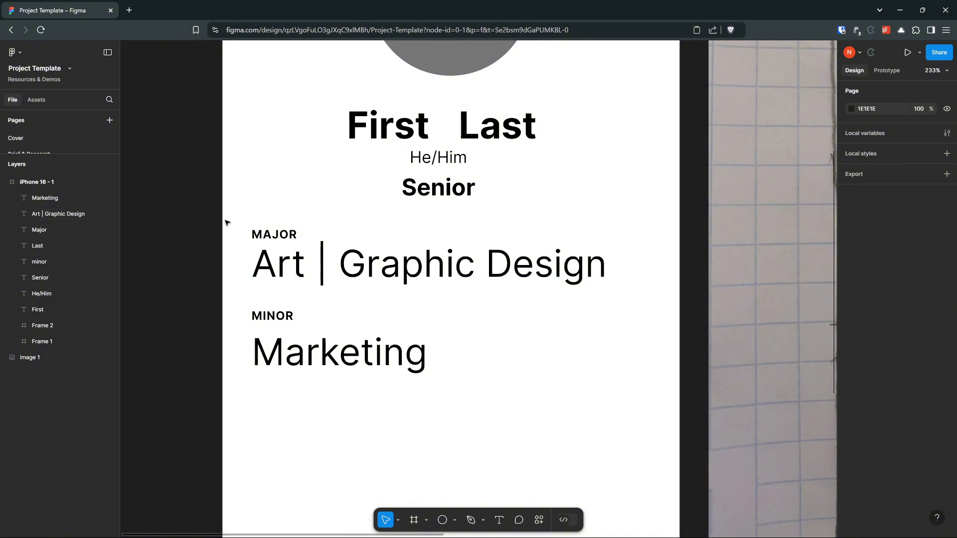
pyautogui.moveTo(274, 222); pyautogui.dragTo(280, 265)
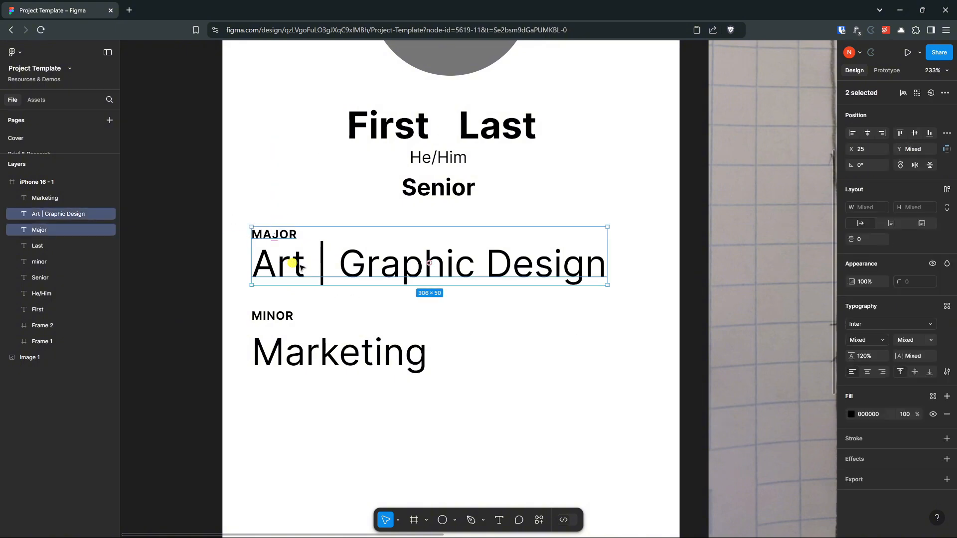
pyautogui.click(947, 190)
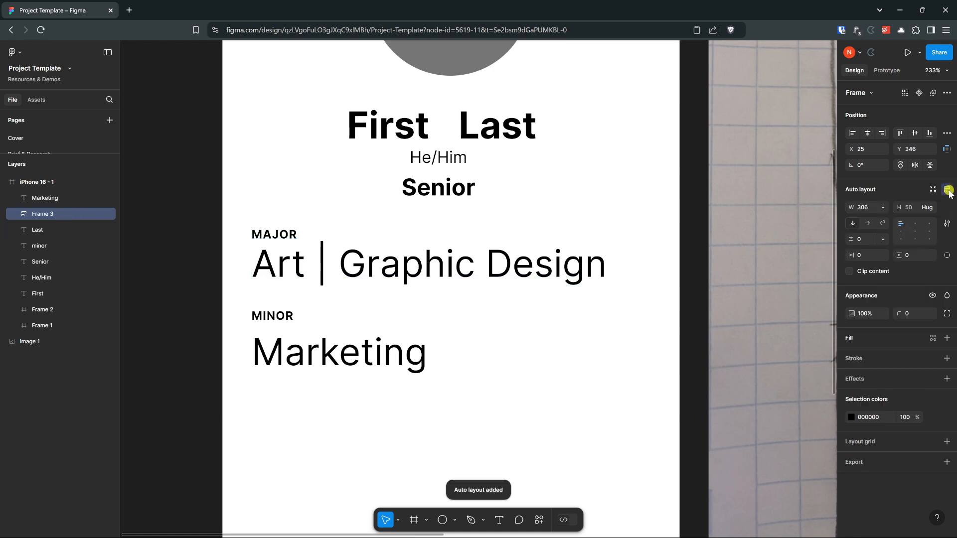
pyautogui.click(15, 214)
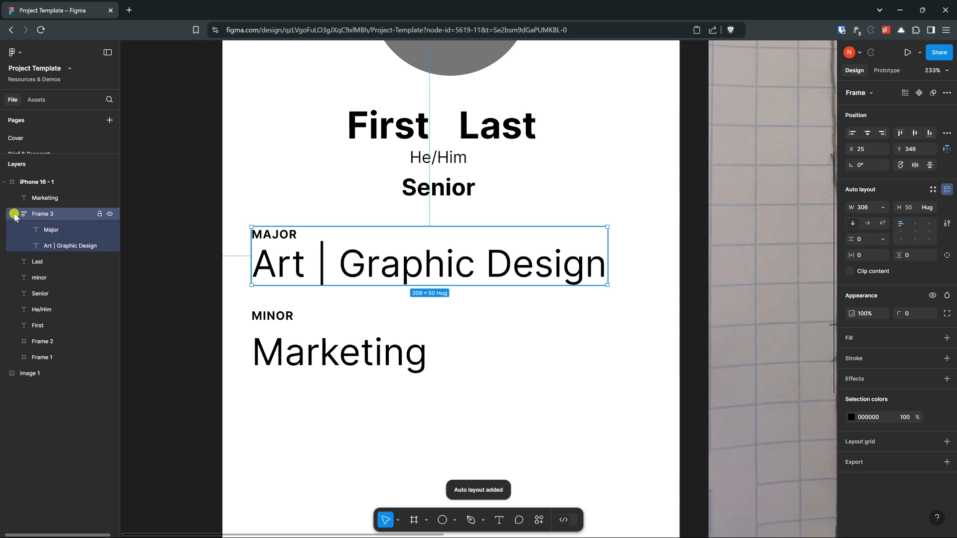
pyautogui.click(64, 228)
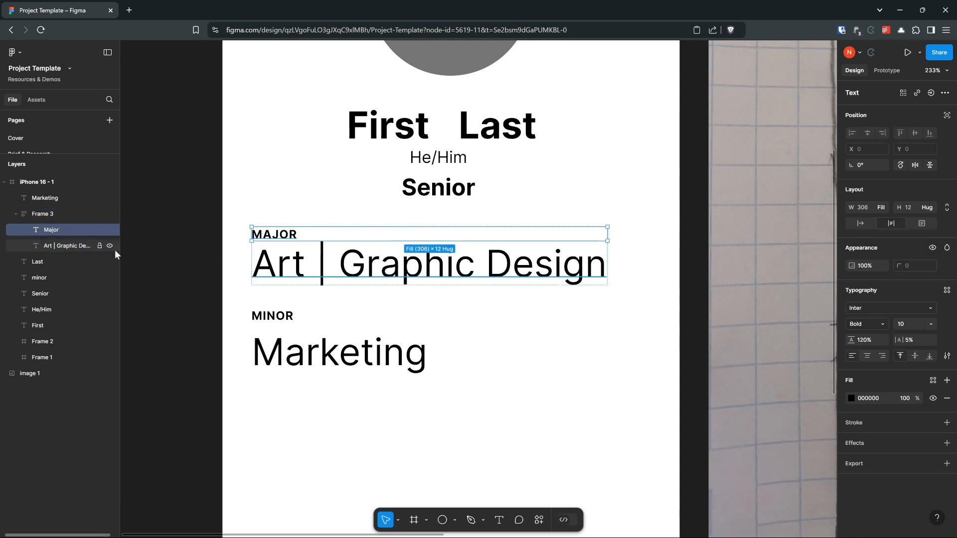
# Step: Select the "Art | Graphic Design" text inside the auto-layout frame to examine its sizing
pyautogui.click(76, 243)
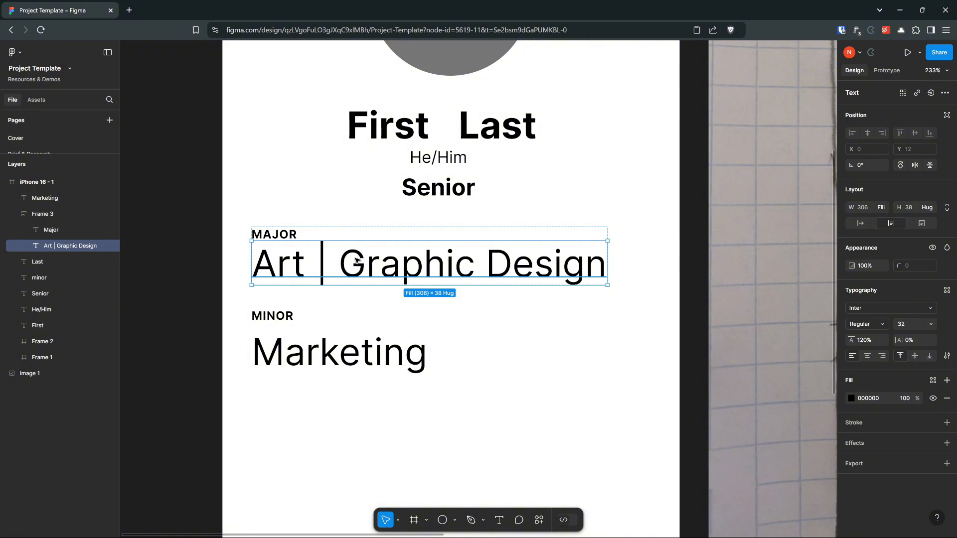
pyautogui.moveTo(357, 259)
pyautogui.mouseDown()
pyautogui.moveTo(357, 239)
pyautogui.moveTo(348, 270)
pyautogui.moveTo(350, 233)
pyautogui.moveTo(354, 264)
pyautogui.moveTo(350, 237)
pyautogui.moveTo(365, 273)
pyautogui.mouseUp()
pyautogui.scroll(-2, 463, 293)
pyautogui.scroll(2, 483, 234)
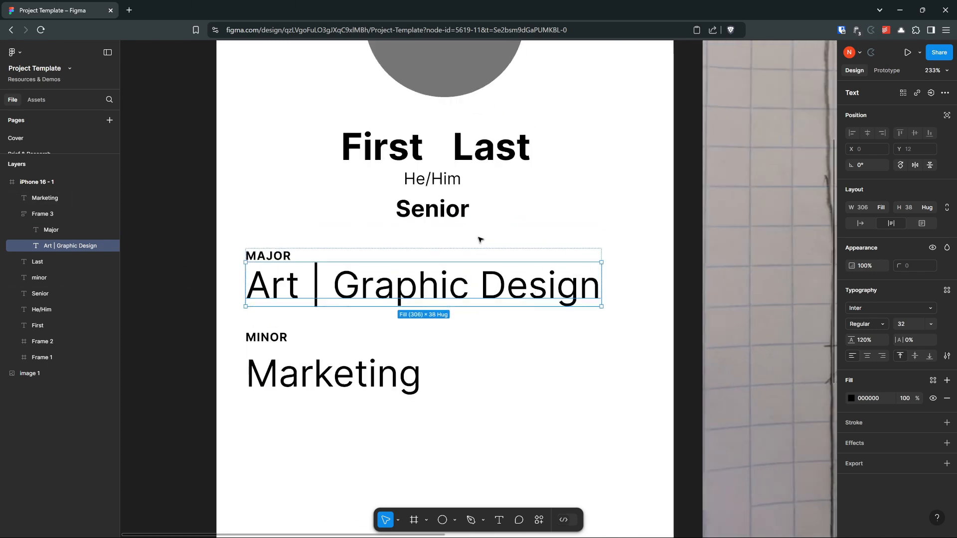
pyautogui.press('f')
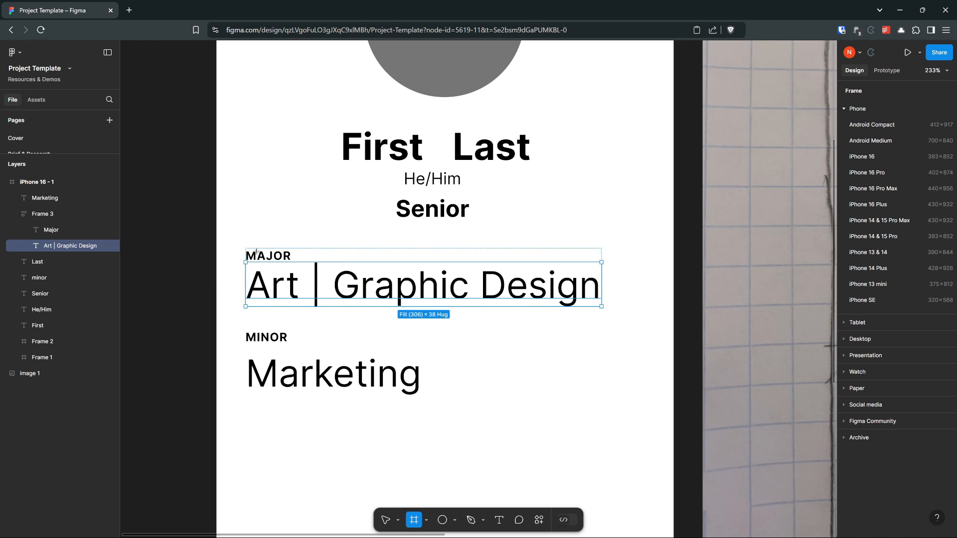
pyautogui.press('v')
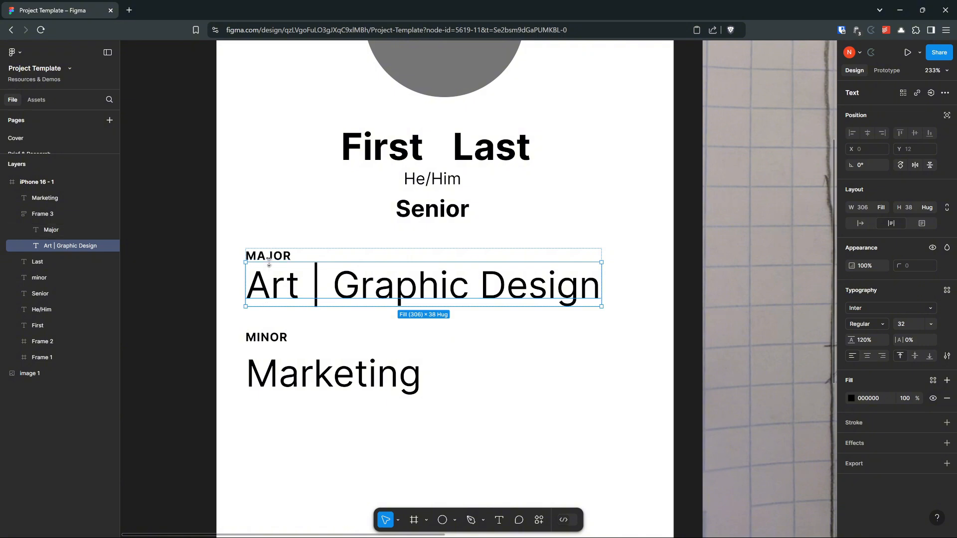
pyautogui.click(278, 235)
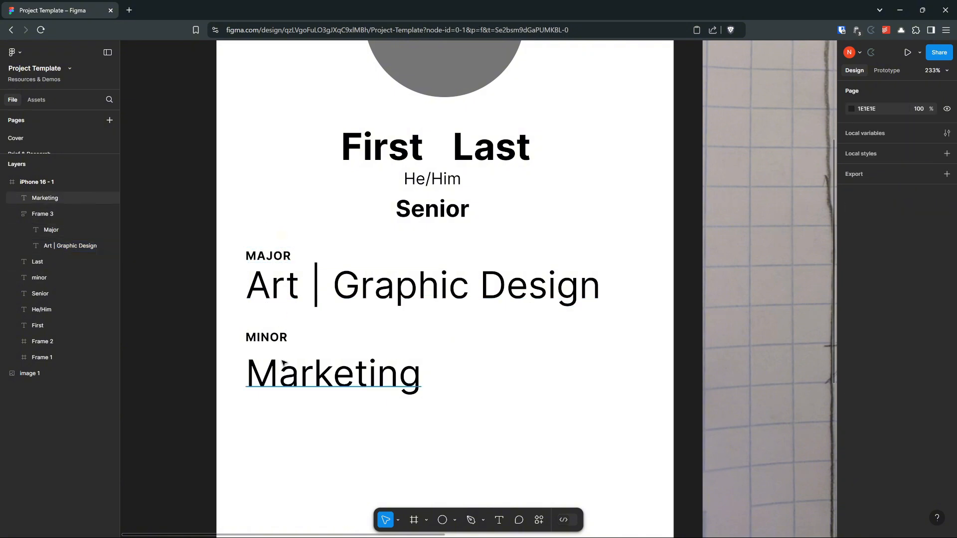
# Step: Move "Marketing" up closer beneath the "Minor" label and apply auto layout to the two texts together
pyautogui.click(268, 337)
pyautogui.moveTo(277, 375); pyautogui.dragTo(278, 363)
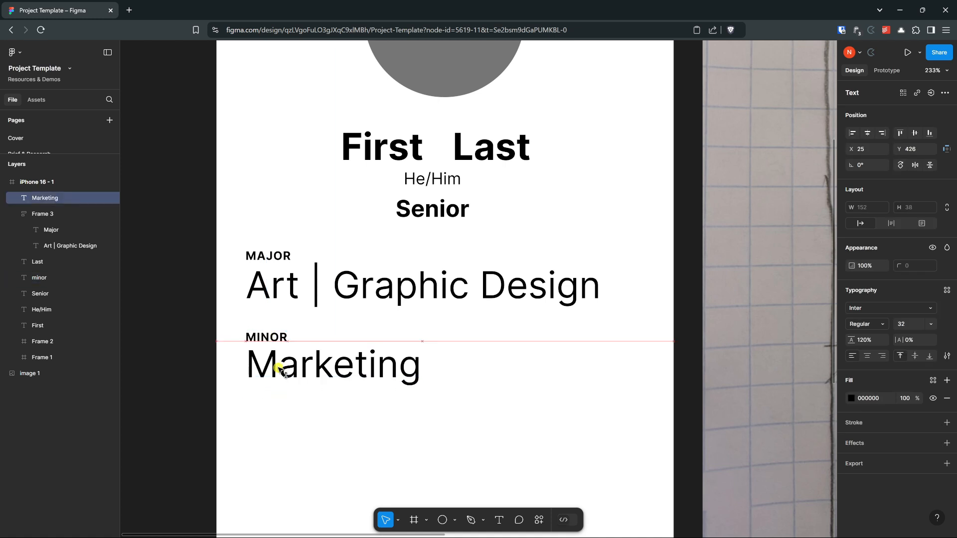
pyautogui.moveTo(298, 411); pyautogui.dragTo(249, 325)
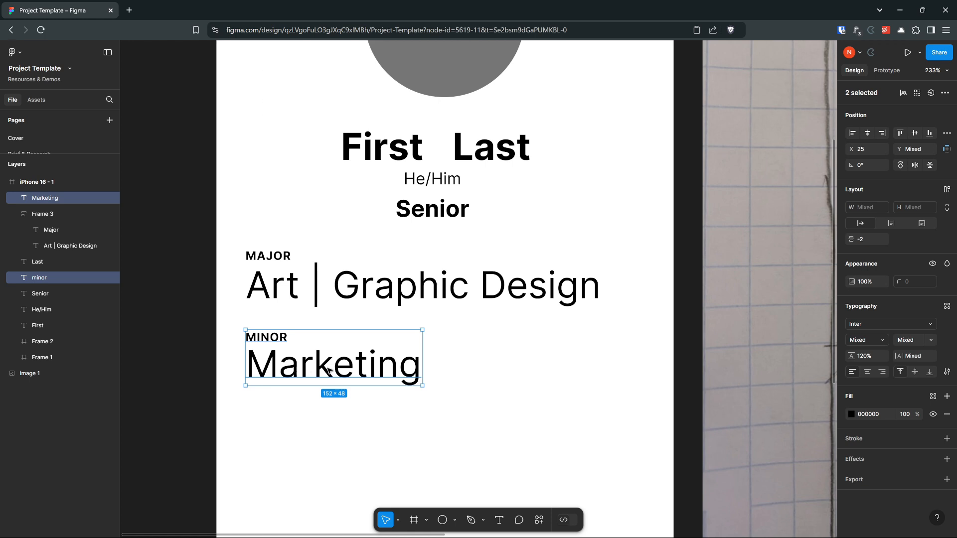
pyautogui.click(947, 190)
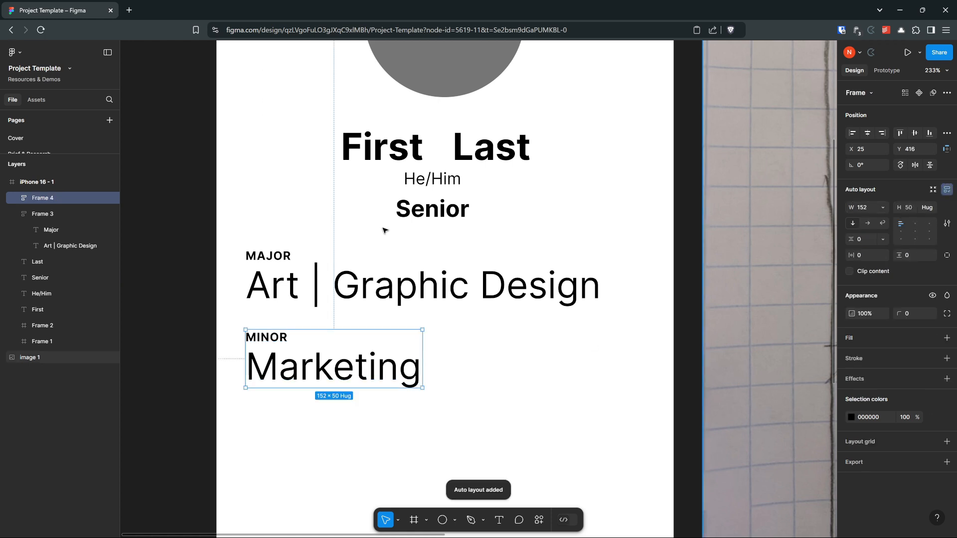
# Step: Rename the auto-layout frame holding the "Minor" label and "Marketing" text as "Minor", and clear the selection
pyautogui.rightClick(47, 198)
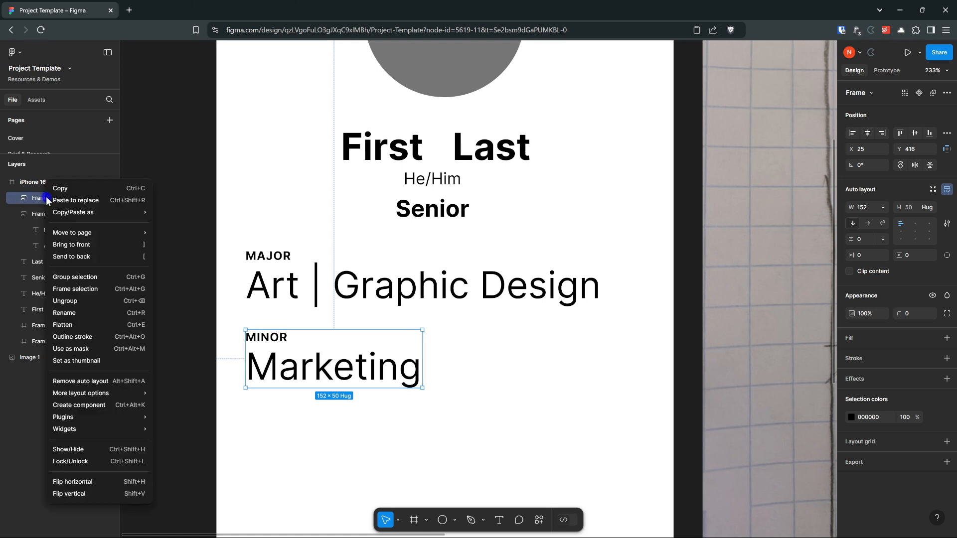
pyautogui.click(70, 313)
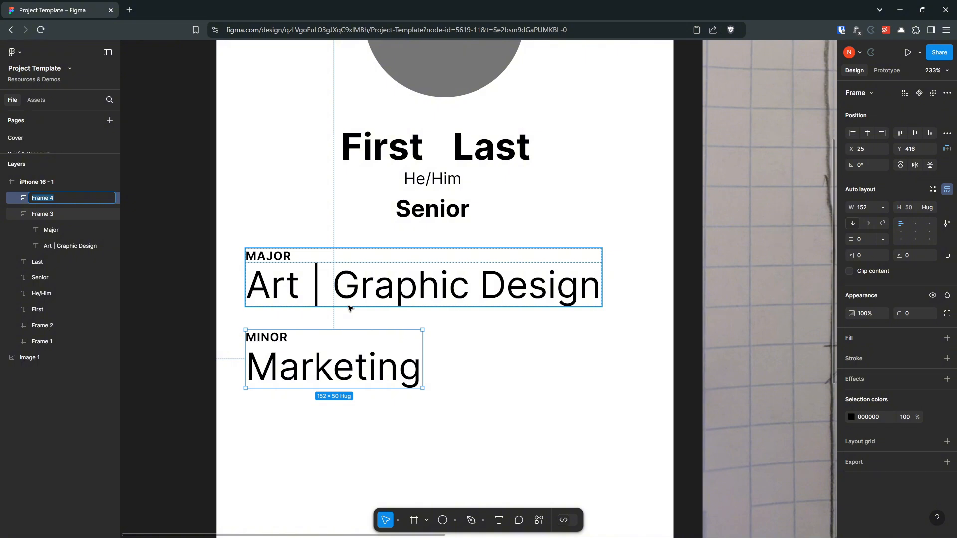
pyautogui.write('Minor')
pyautogui.click(509, 443)
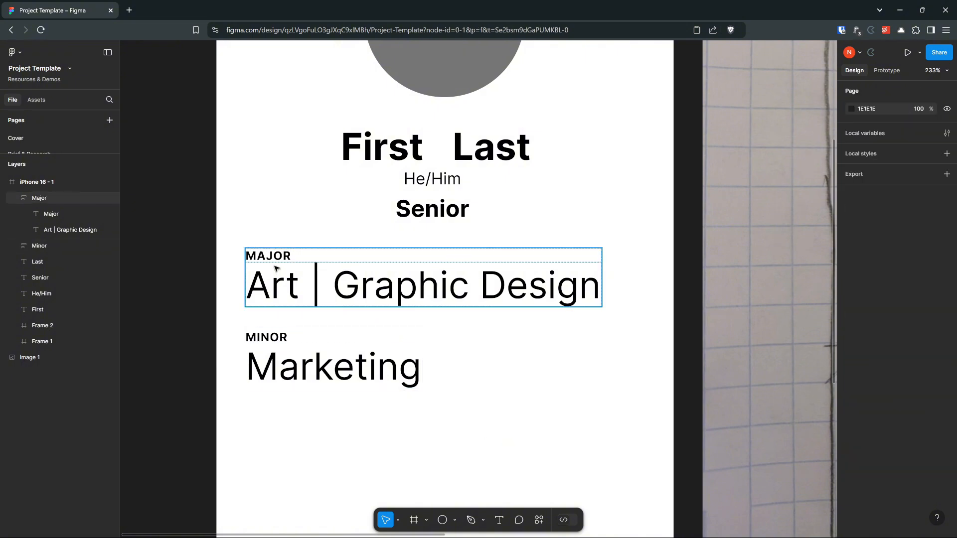
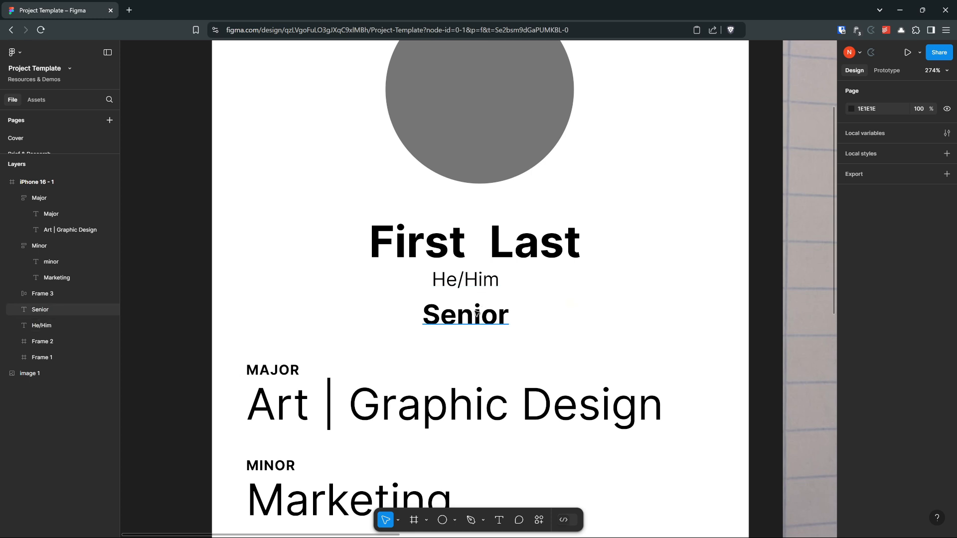
# Step: Move "Senior" up closer beneath "He/Him" and apply auto layout to the name frame, "He/Him" and "Senior" together
pyautogui.moveTo(476, 315); pyautogui.dragTo(476, 308)
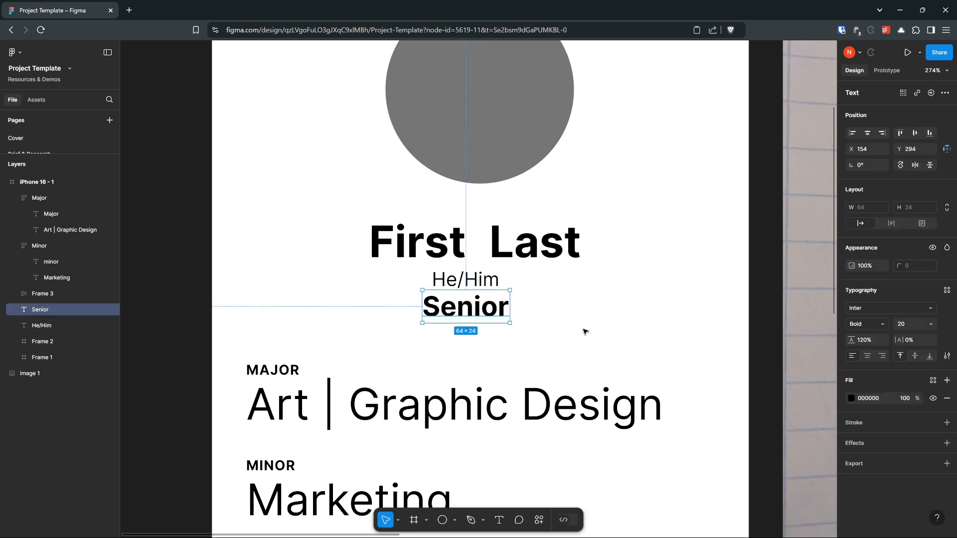
pyautogui.click(562, 313)
pyautogui.moveTo(282, 235); pyautogui.dragTo(626, 320)
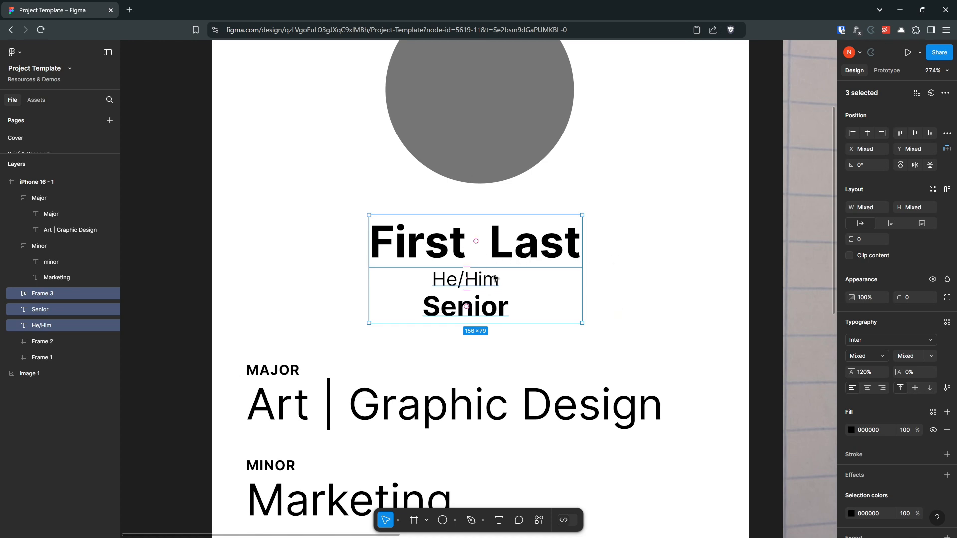
pyautogui.click(947, 191)
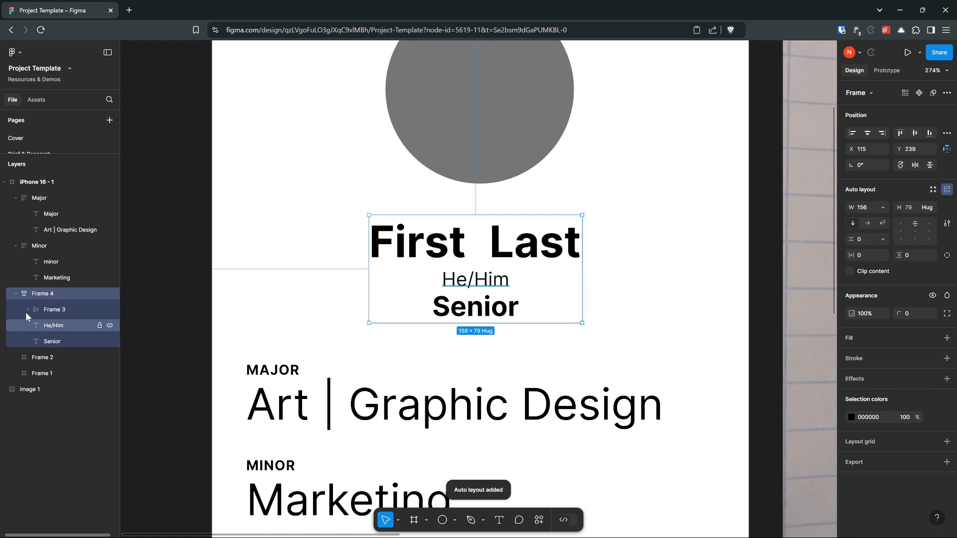
pyautogui.click(26, 310)
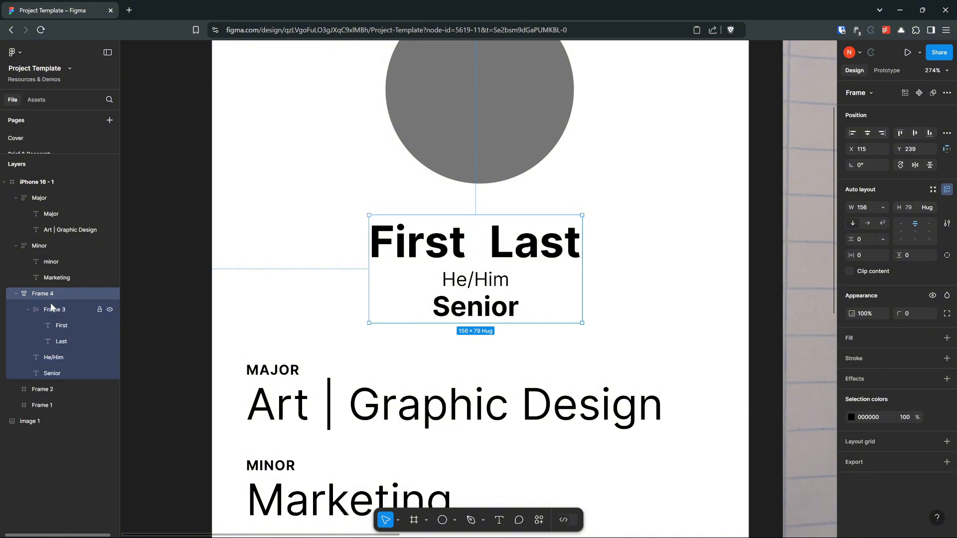
pyautogui.click(35, 295)
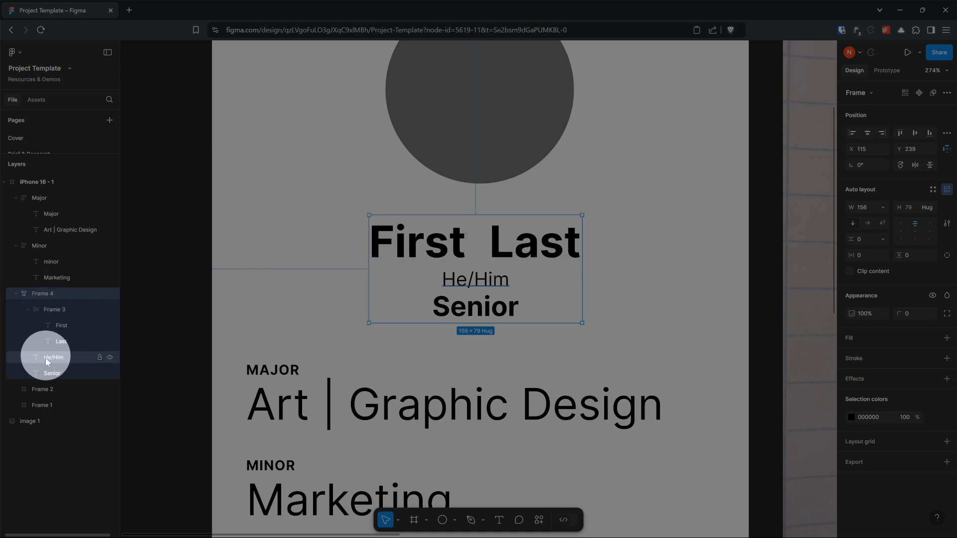
pyautogui.click(289, 306)
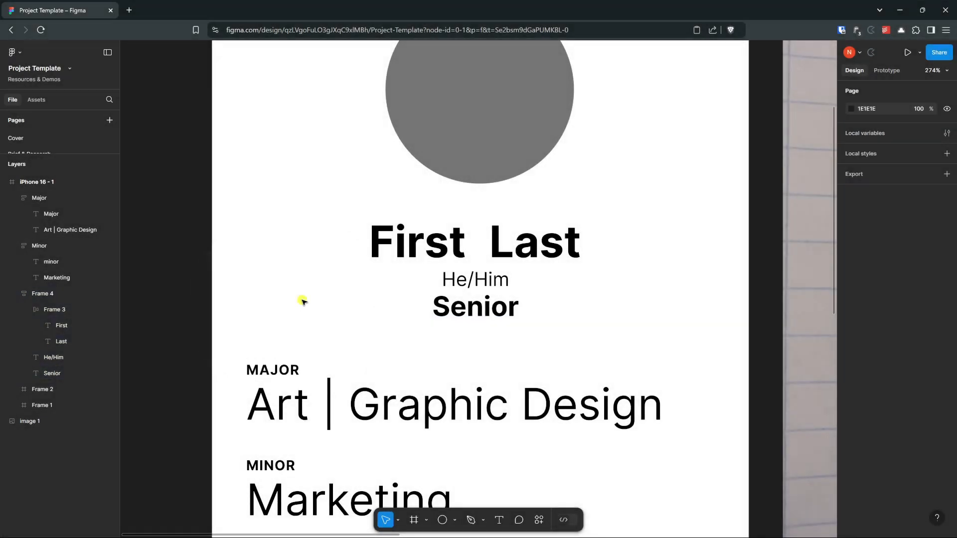
# Step: Examine the "Orgs" section of the hand-drawn sketch and compare it with the empty area below "Marketing" in the wireframe
pyautogui.scroll(-3, 405, 304)
pyautogui.moveTo(772, 412); pyautogui.dragTo(608, 262)
pyautogui.scroll(1, 598, 269)
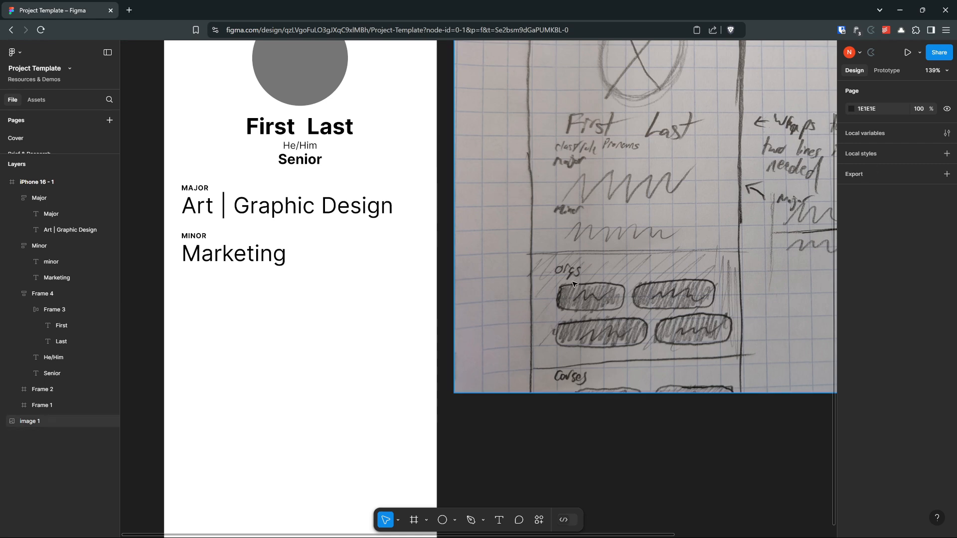
pyautogui.scroll(4, 578, 272)
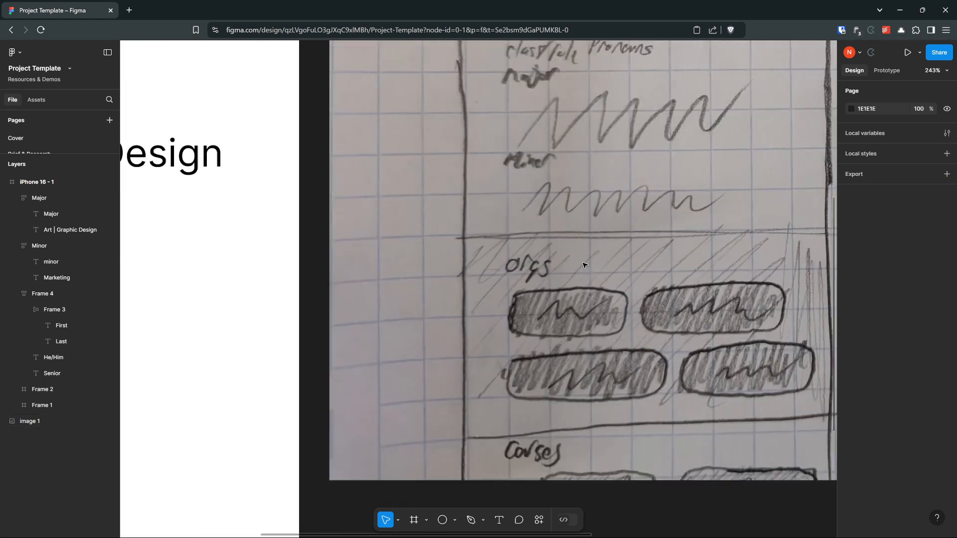
pyautogui.scroll(1, 585, 266)
pyautogui.moveTo(585, 265); pyautogui.dragTo(466, 217)
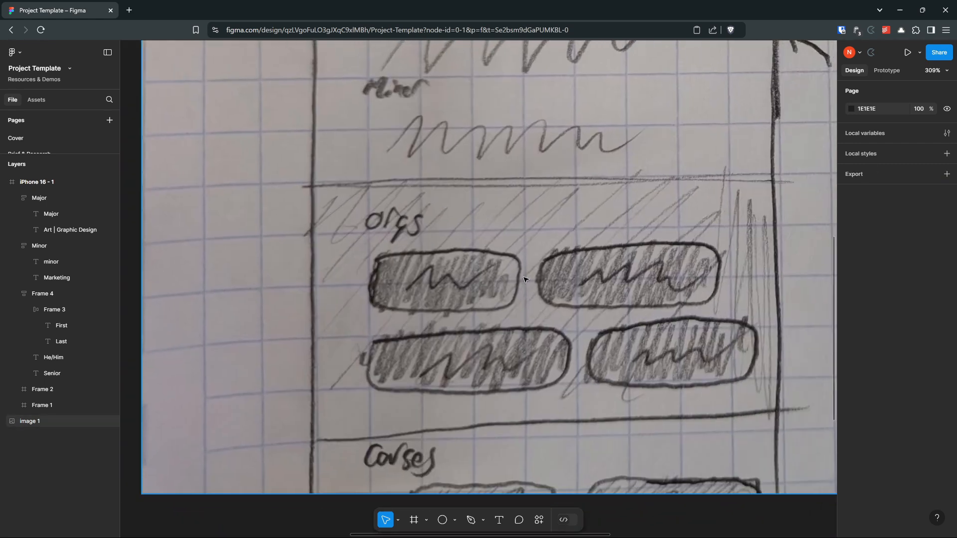
pyautogui.scroll(-4, 440, 452)
pyautogui.moveTo(376, 423); pyautogui.dragTo(559, 410)
pyautogui.moveTo(343, 406); pyautogui.dragTo(436, 361)
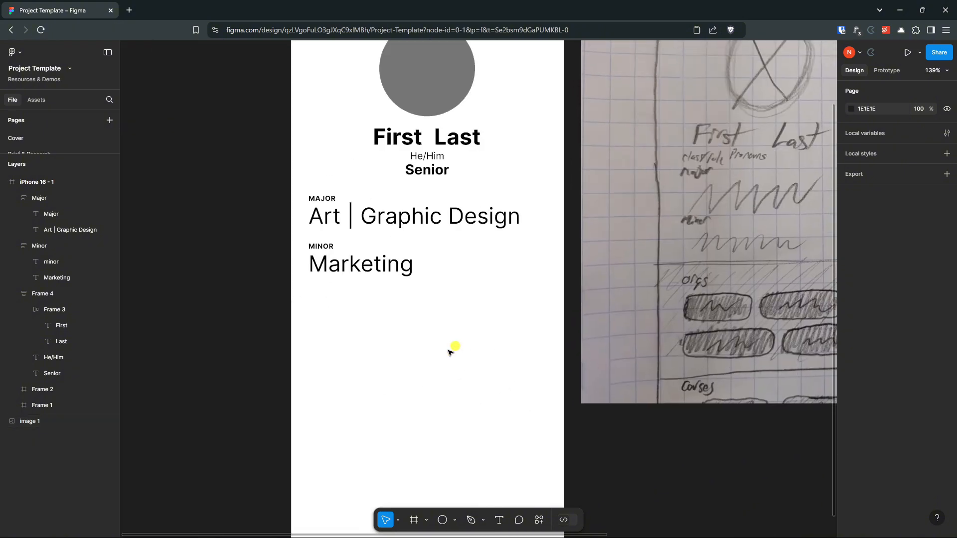
pyautogui.moveTo(491, 324)
pyautogui.mouseDown()
pyautogui.moveTo(489, 389)
pyautogui.moveTo(462, 285)
pyautogui.moveTo(434, 271)
pyautogui.mouseUp()
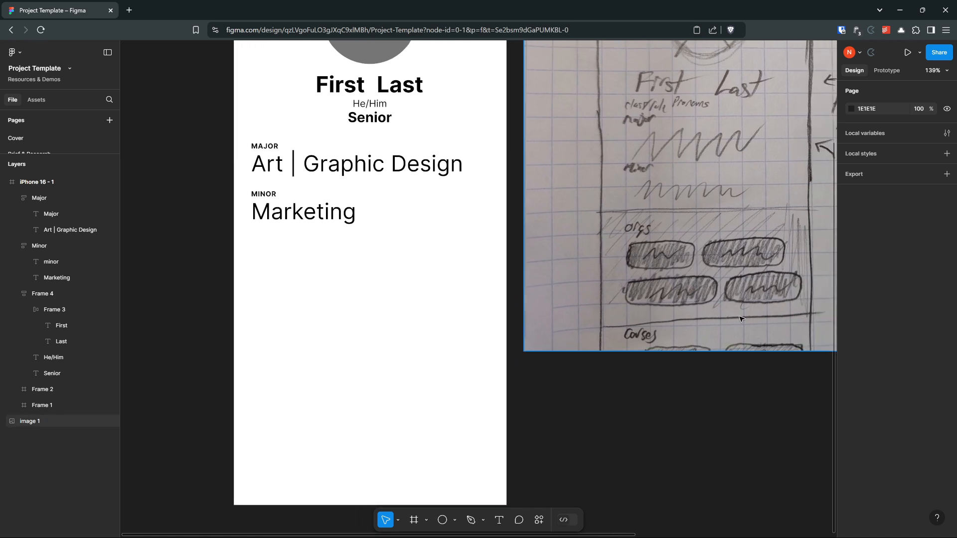
# Step: Draw a full-width frame of 393 × 250 below the "Minor" section and fill it with light gray EDEDED
pyautogui.press('f')
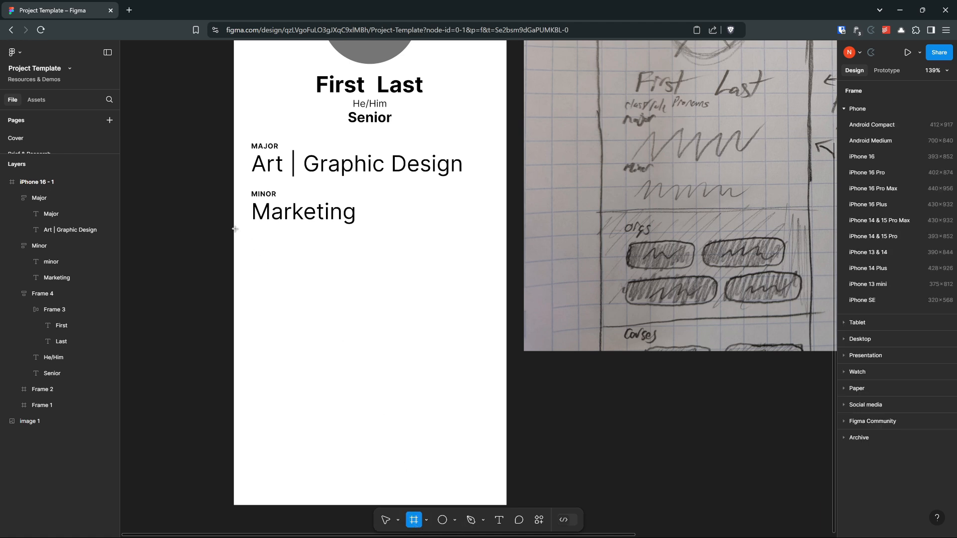
pyautogui.moveTo(234, 231); pyautogui.dragTo(507, 406)
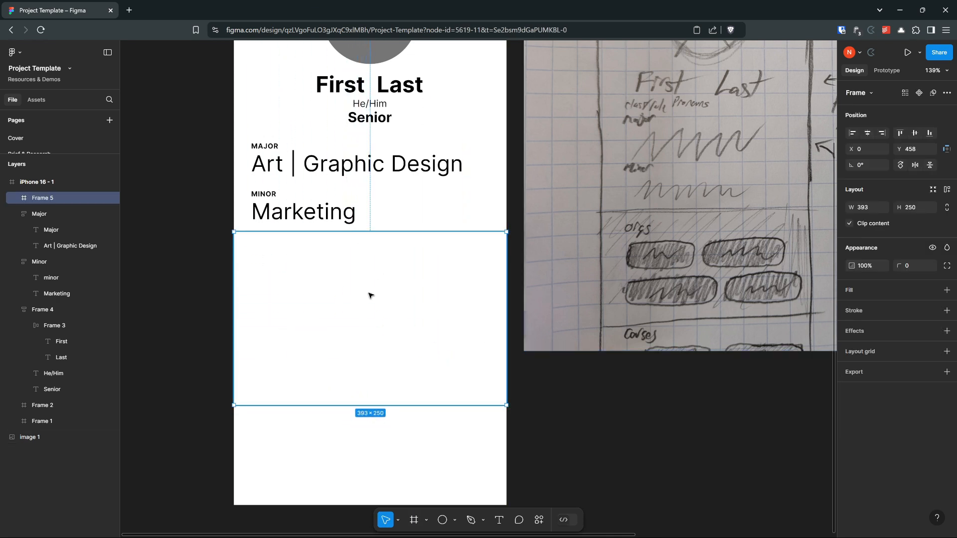
pyautogui.click(947, 290)
pyautogui.click(851, 309)
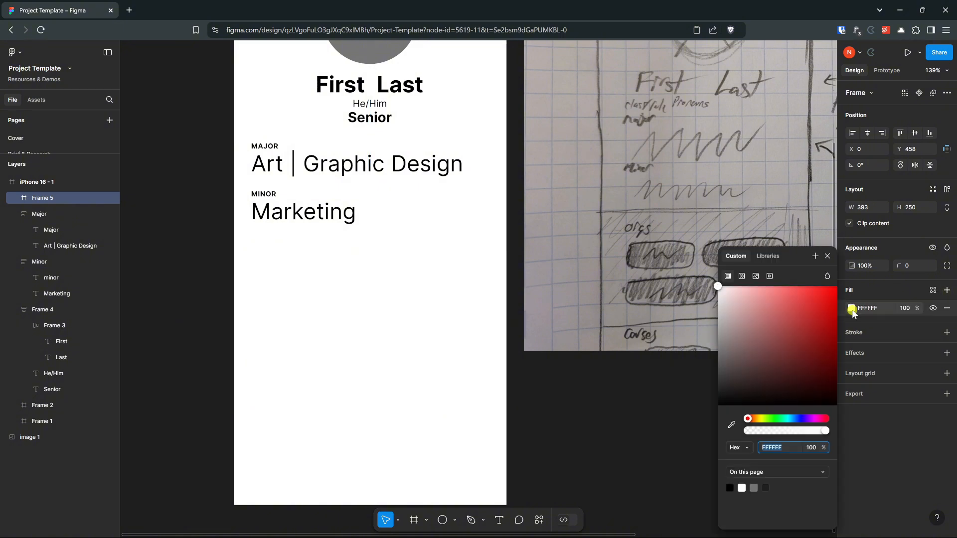
pyautogui.click(718, 294)
pyautogui.moveTo(717, 294); pyautogui.dragTo(717, 299)
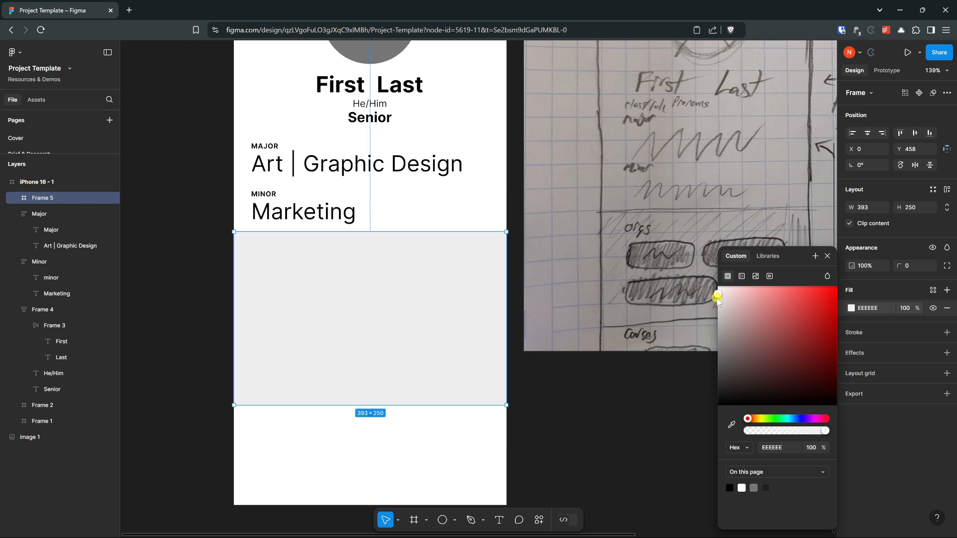
pyautogui.click(550, 403)
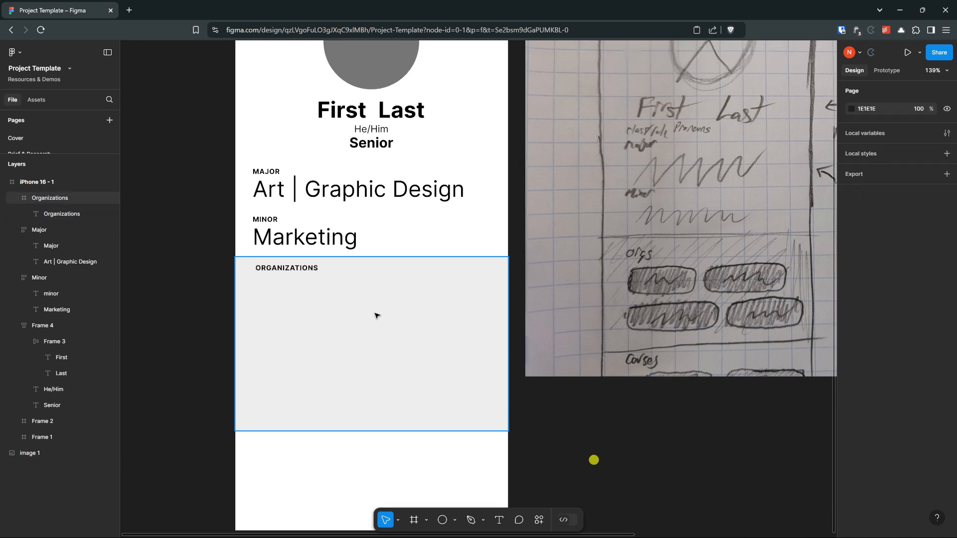
# Step: Examine the rounded pill shapes under "Orgs" in the sketch and compare them with the gray "Organizations" section
pyautogui.scroll(2, 712, 252)
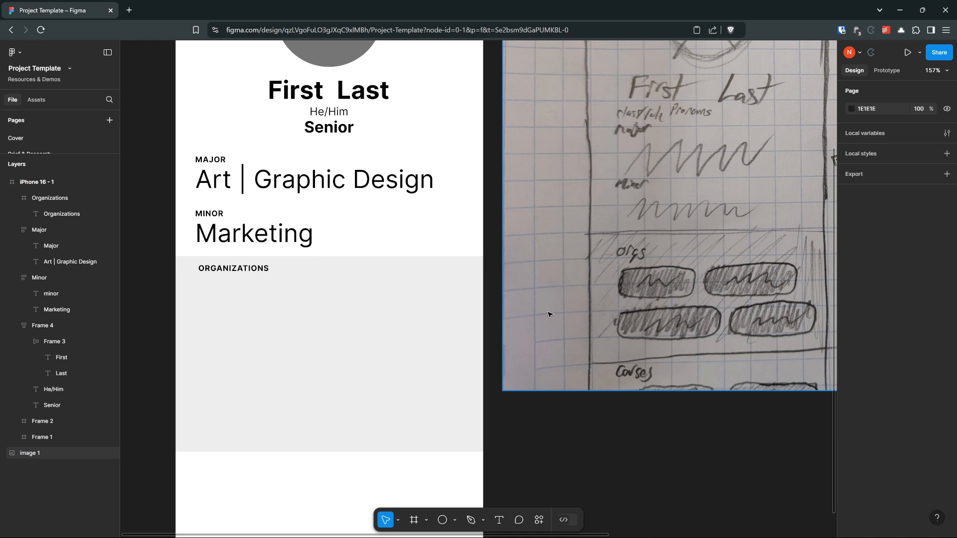
pyautogui.scroll(-2, 498, 305)
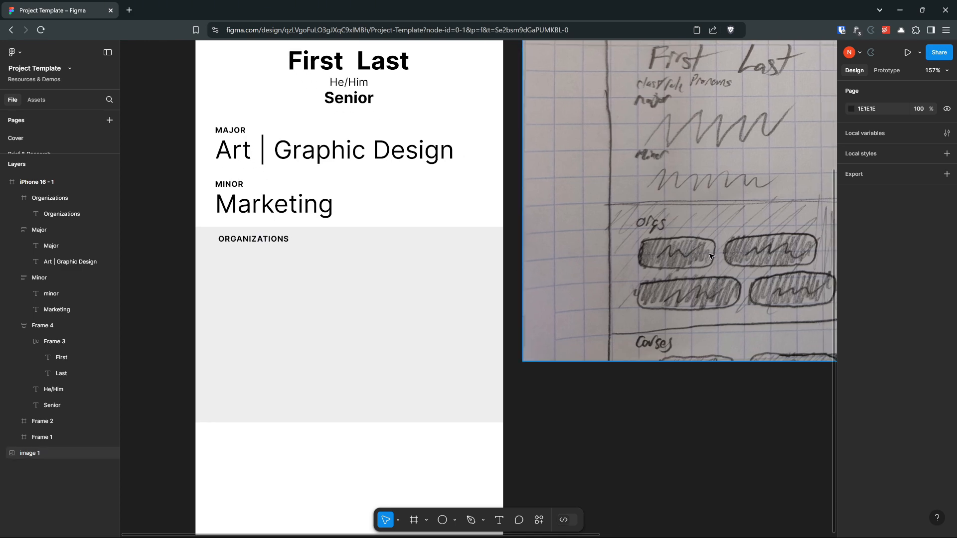
pyautogui.moveTo(647, 252); pyautogui.dragTo(642, 266)
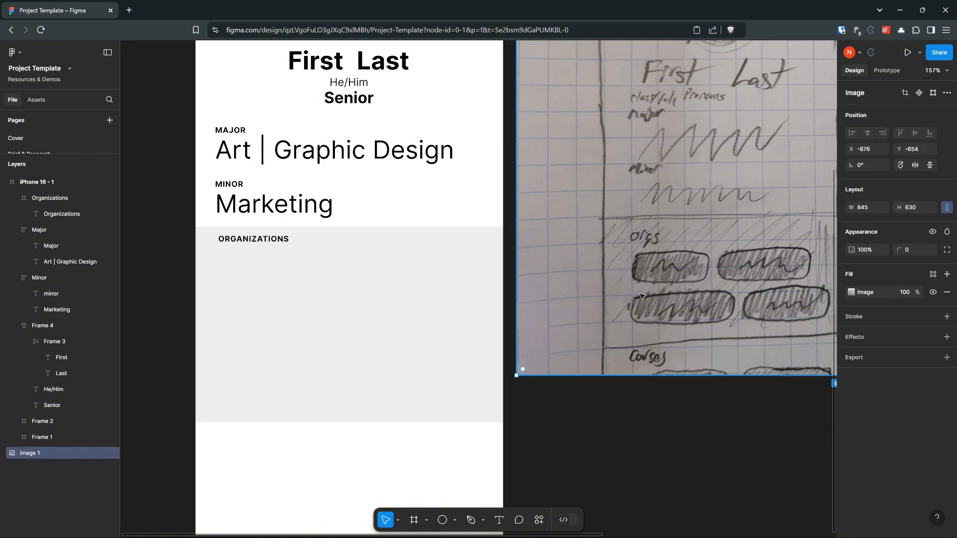
pyautogui.scroll(1, 289, 258)
pyautogui.moveTo(289, 258); pyautogui.dragTo(341, 256)
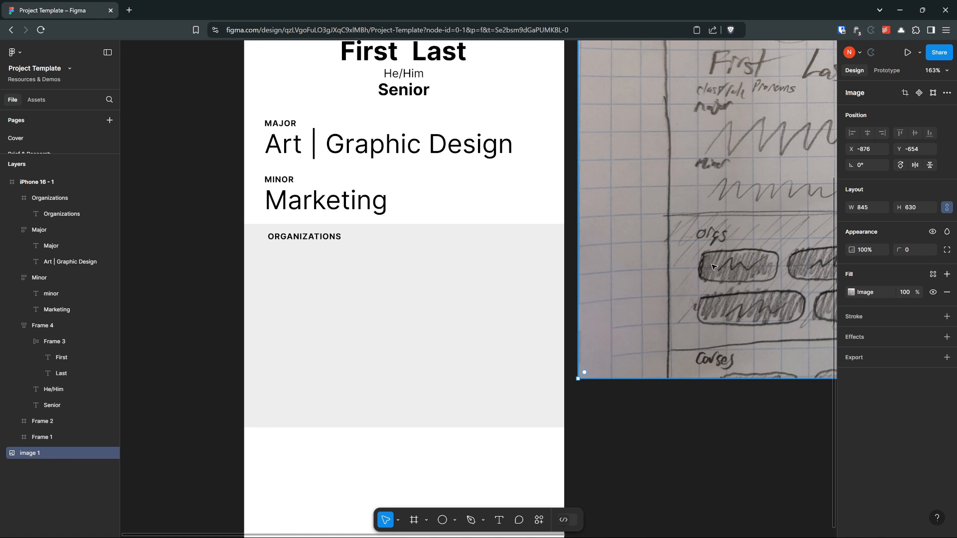
pyautogui.scroll(5, 320, 293)
pyautogui.moveTo(436, 288); pyautogui.dragTo(423, 245)
pyautogui.scroll(-1, 425, 227)
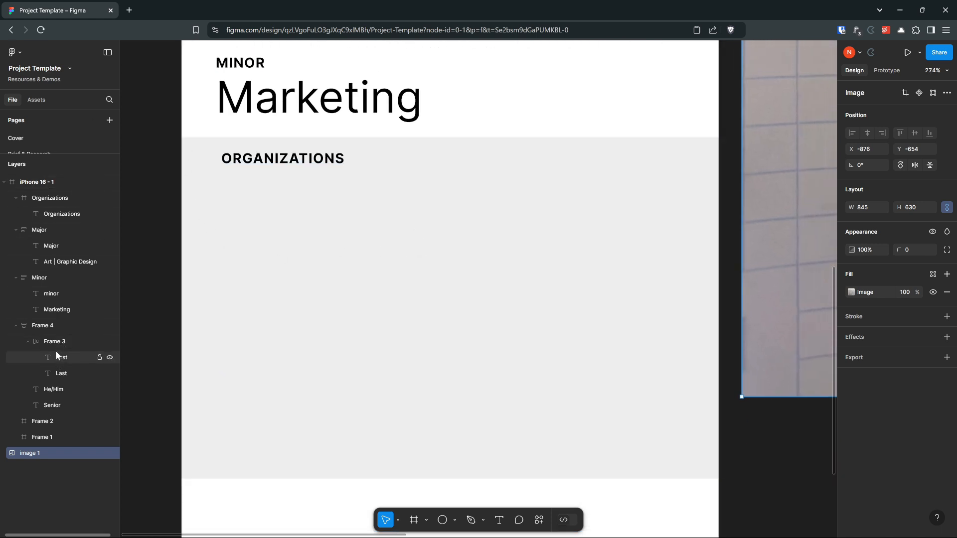
# Step: Draw a frame about 140 × 37 beneath the "Organizations" heading and fill it with gray A4A4A4
pyautogui.click(280, 241)
pyautogui.press('f')
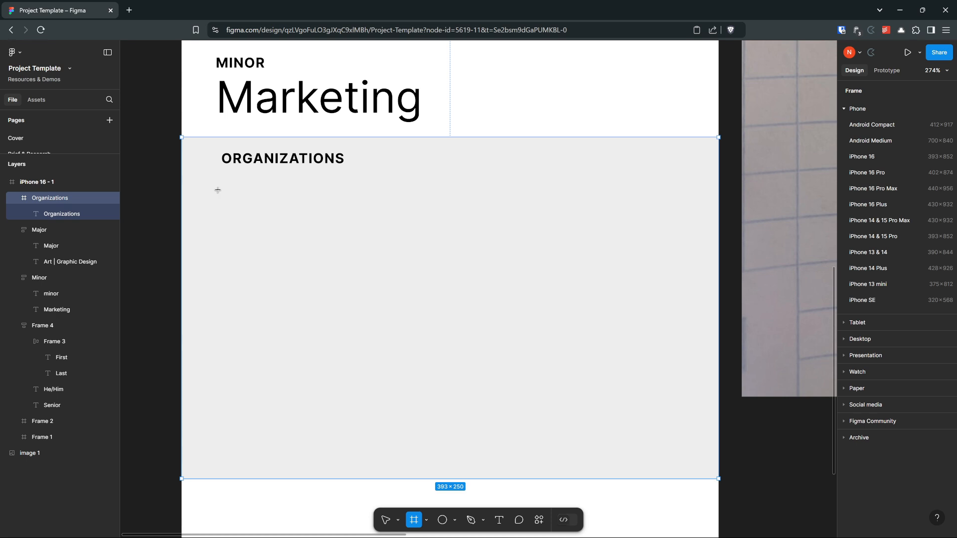
pyautogui.moveTo(218, 190); pyautogui.dragTo(409, 240)
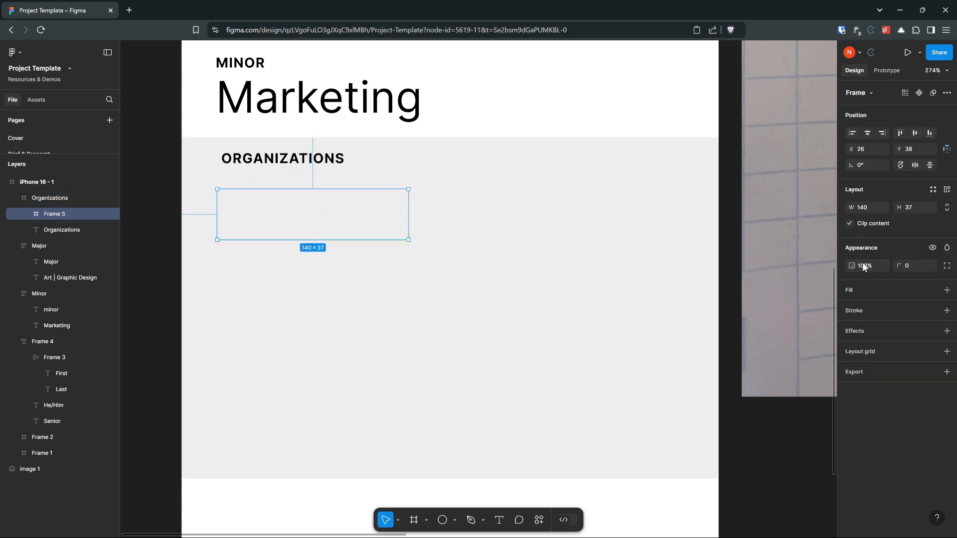
pyautogui.click(947, 310)
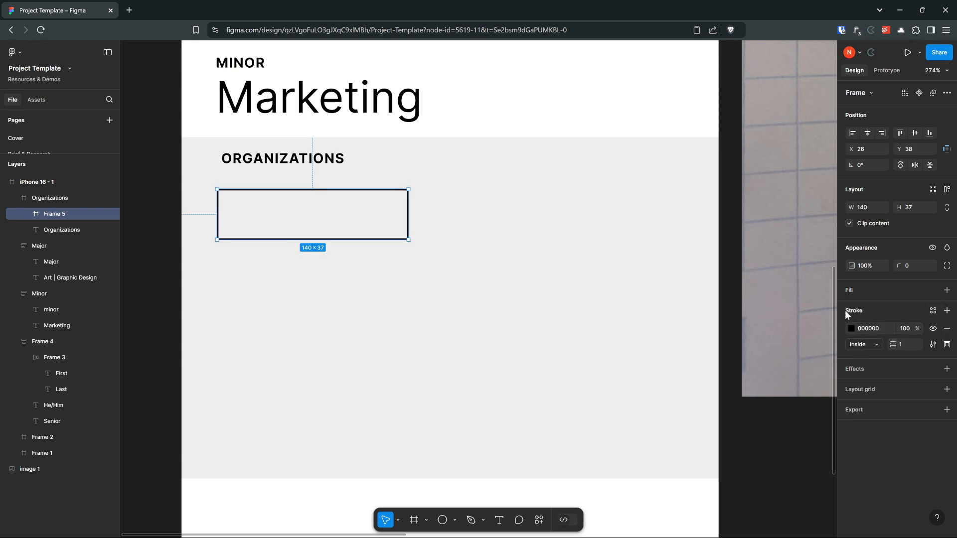
pyautogui.click(947, 328)
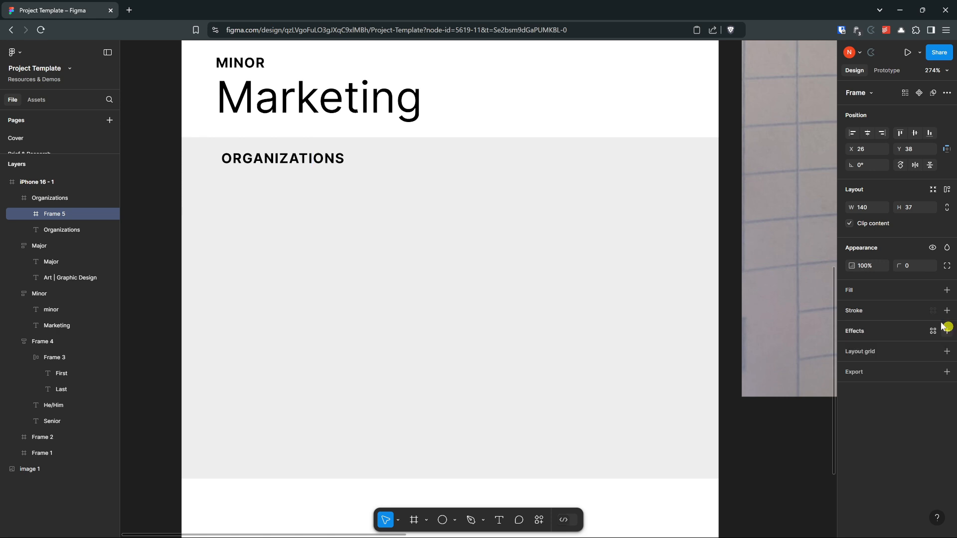
pyautogui.click(946, 290)
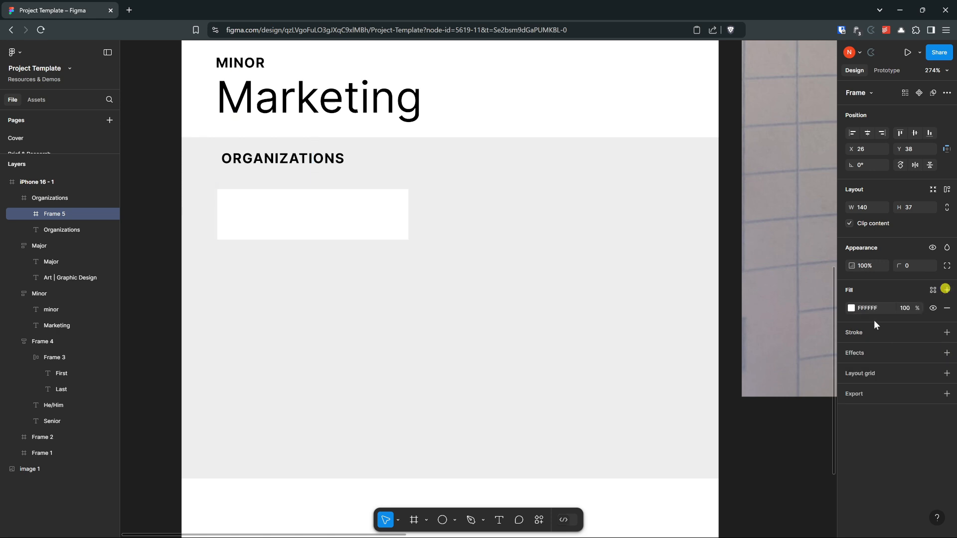
pyautogui.click(850, 309)
pyautogui.moveTo(723, 299); pyautogui.dragTo(711, 333)
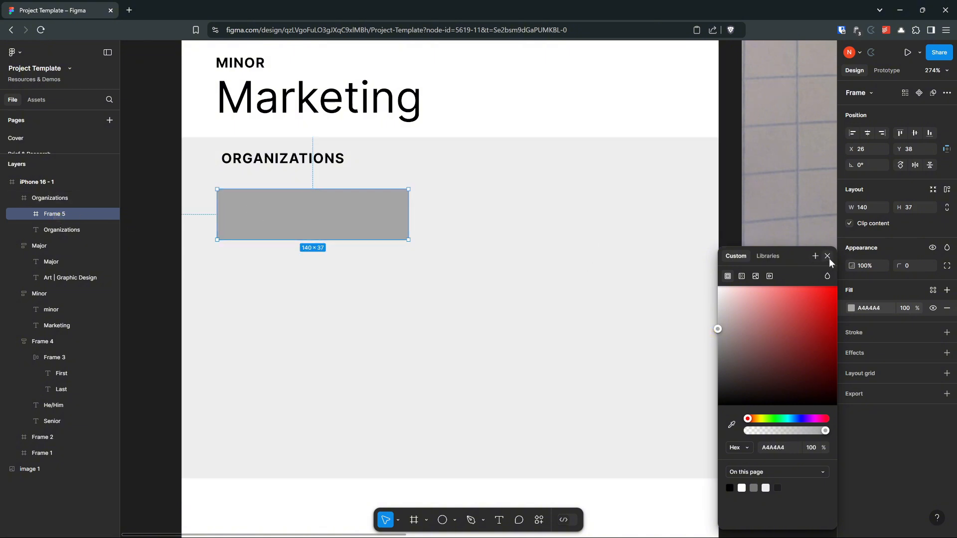
# Step: Add the text "Baseball" inside the gray frame and place it near the frame's center
pyautogui.click(498, 520)
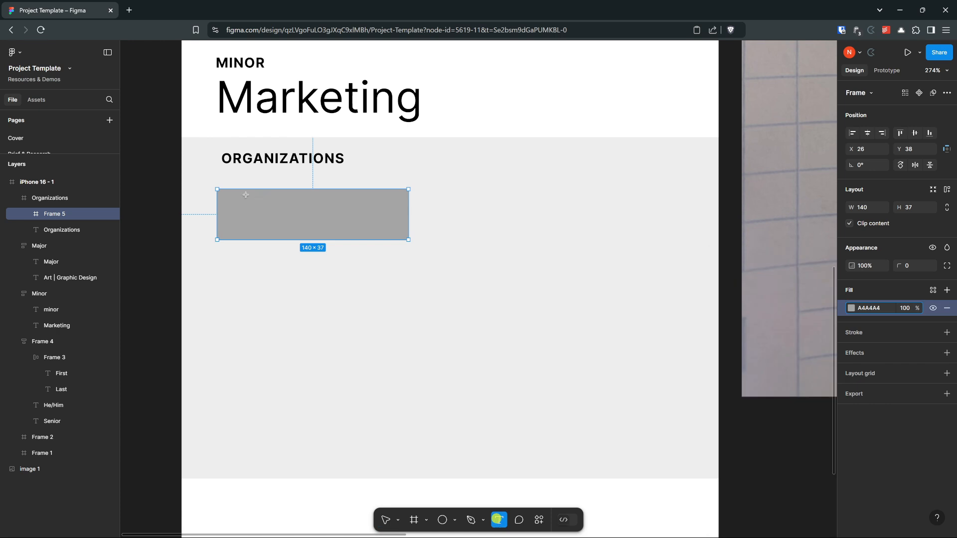
pyautogui.moveTo(236, 201); pyautogui.dragTo(393, 232)
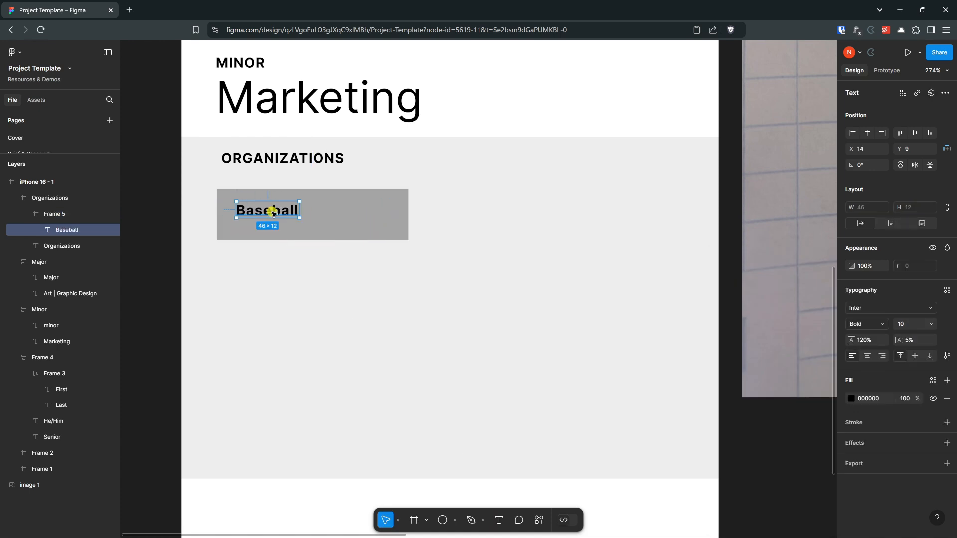
pyautogui.moveTo(273, 213); pyautogui.dragTo(315, 218)
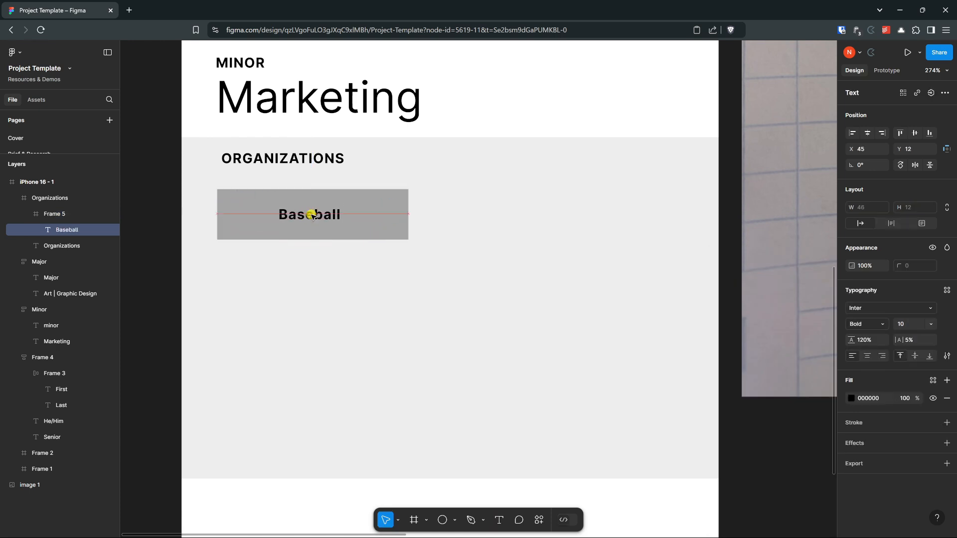
# Step: Apply auto layout to the frame around "Baseball" and set its horizontal padding to 8 and vertical padding to 4
pyautogui.click(52, 214)
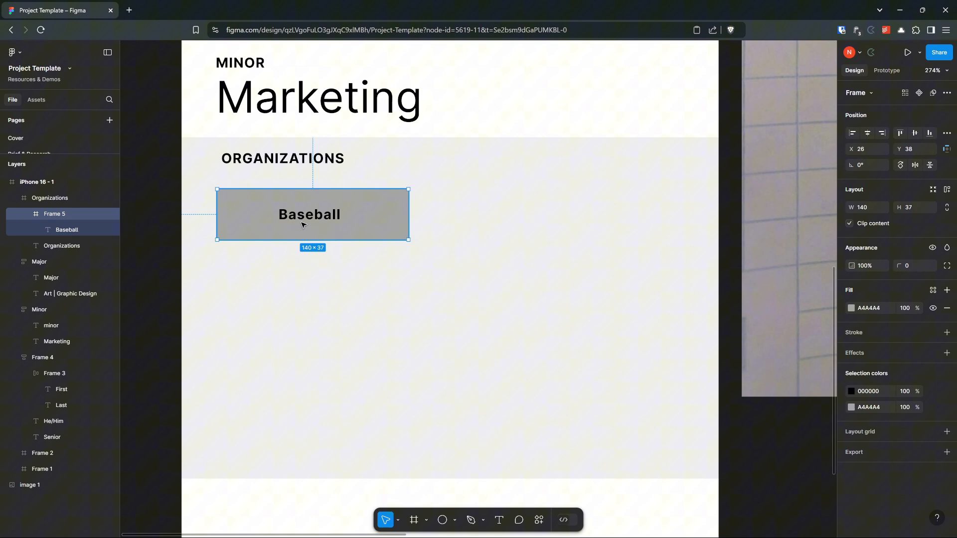
pyautogui.click(947, 190)
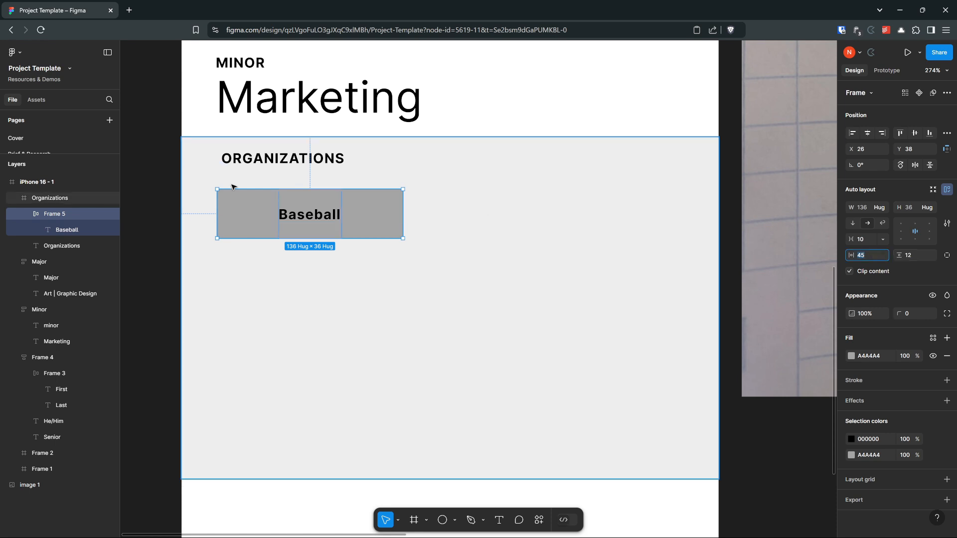
pyautogui.scroll(5, 230, 192)
pyautogui.scroll(2, 289, 220)
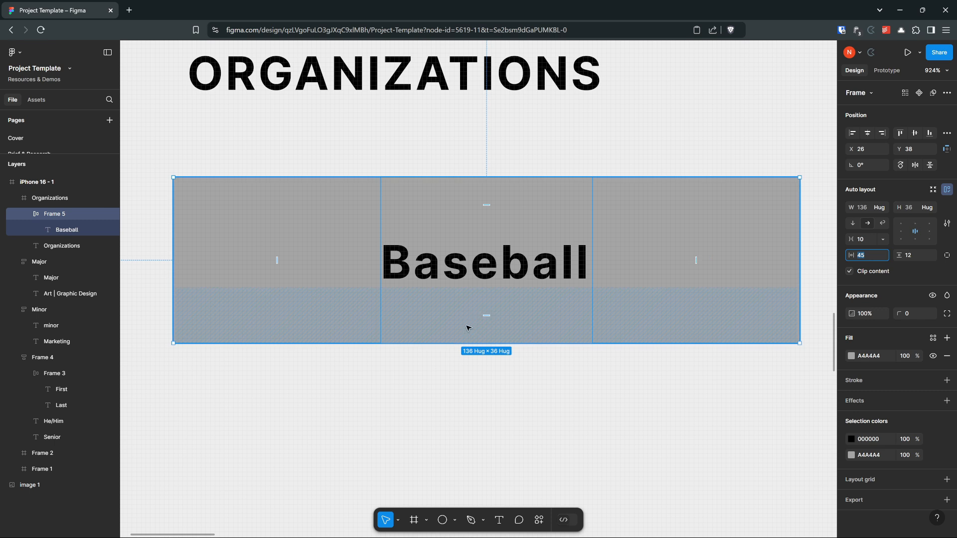
pyautogui.click(876, 257)
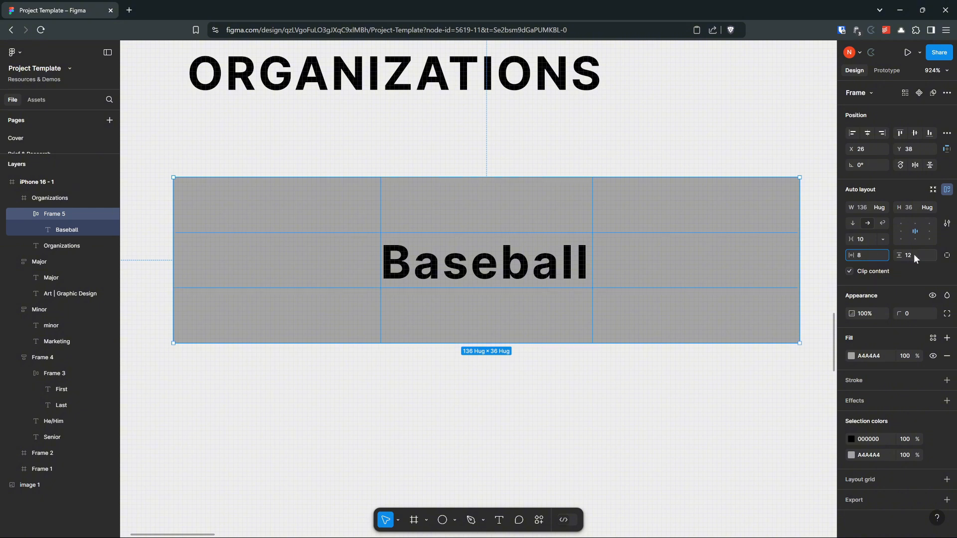
pyautogui.write('8')
pyautogui.click(915, 256)
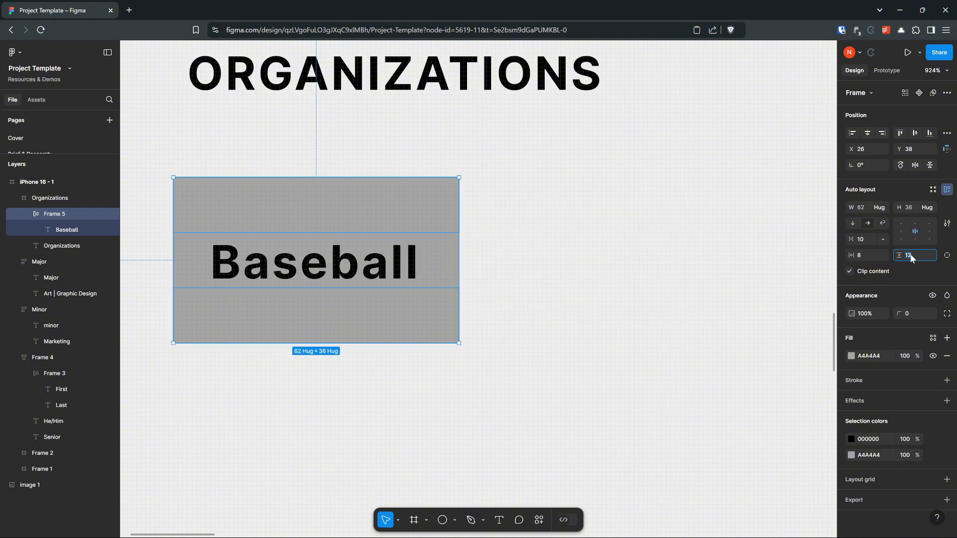
pyautogui.press('Return')
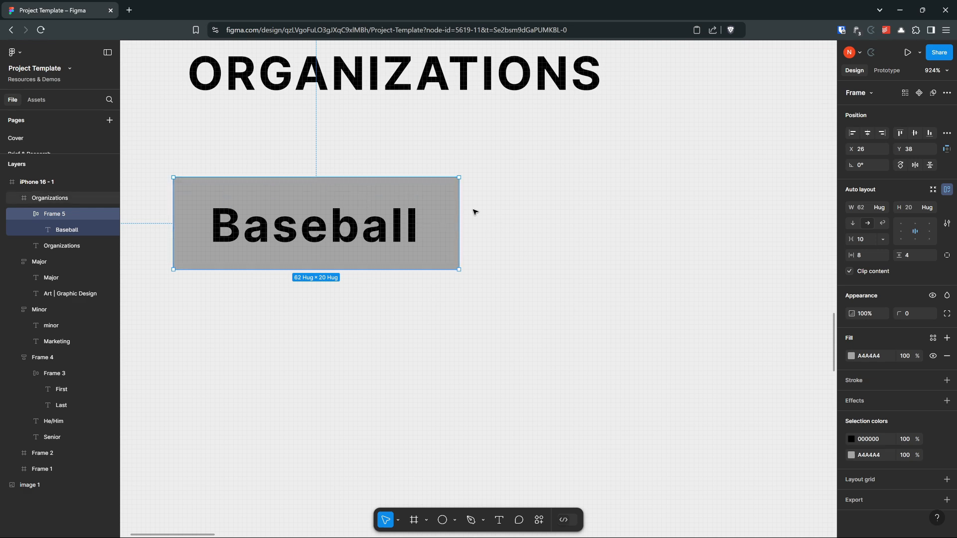
pyautogui.scroll(-5, 496, 243)
pyautogui.moveTo(519, 237); pyautogui.dragTo(383, 247)
pyautogui.scroll(-3, 452, 250)
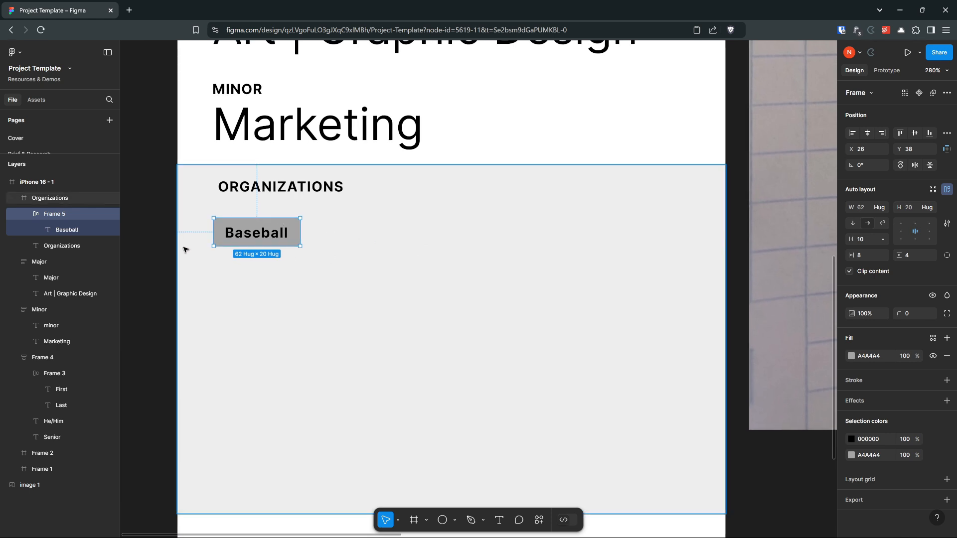
pyautogui.click(347, 239)
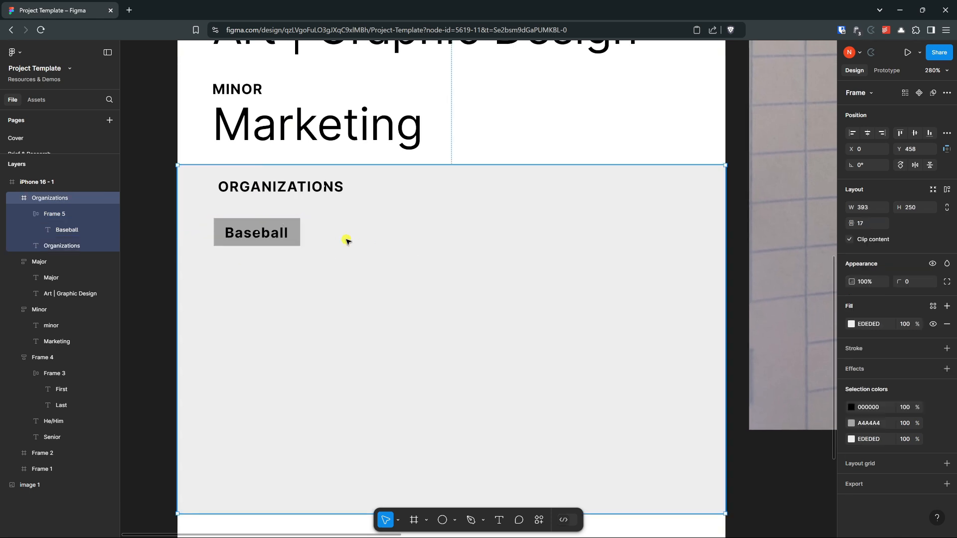
pyautogui.click(291, 242)
pyautogui.moveTo(295, 233); pyautogui.dragTo(377, 237)
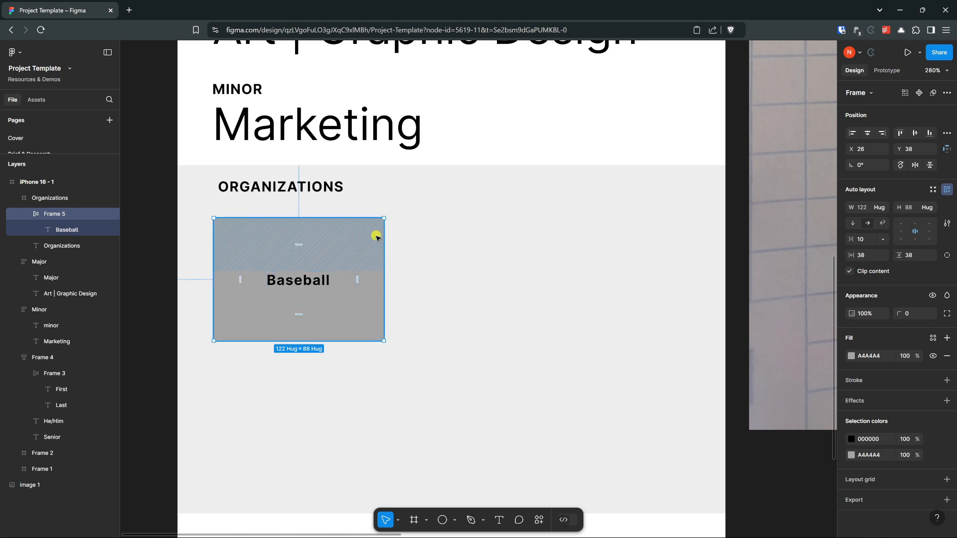
pyautogui.hotkey('ctrl', 'z')
pyautogui.click(324, 272)
# Step: Duplicate the "Baseball" tag beside the original in the same row and change the copy's text to "Basketball"
pyautogui.click(267, 235)
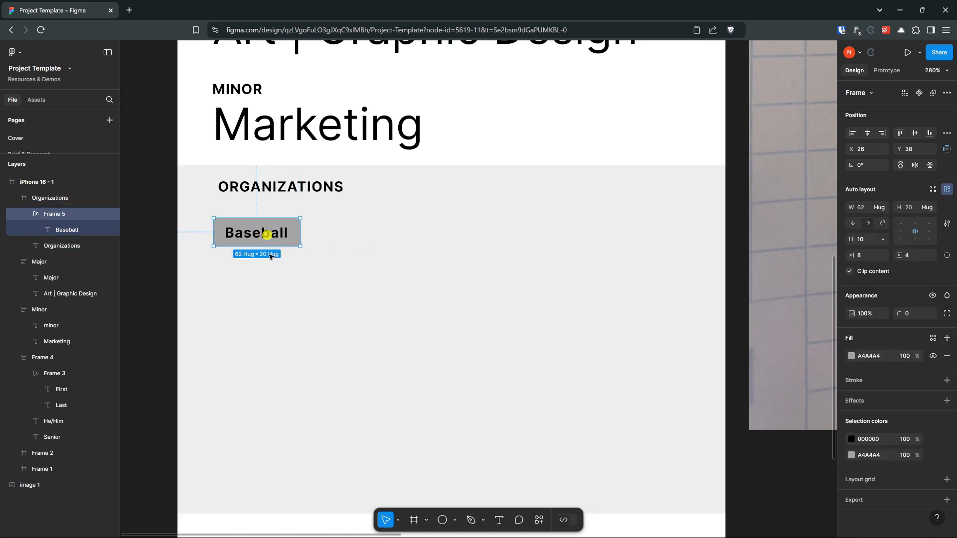
pyautogui.moveTo(272, 232); pyautogui.dragTo(366, 235)
pyautogui.doubleClick(365, 235)
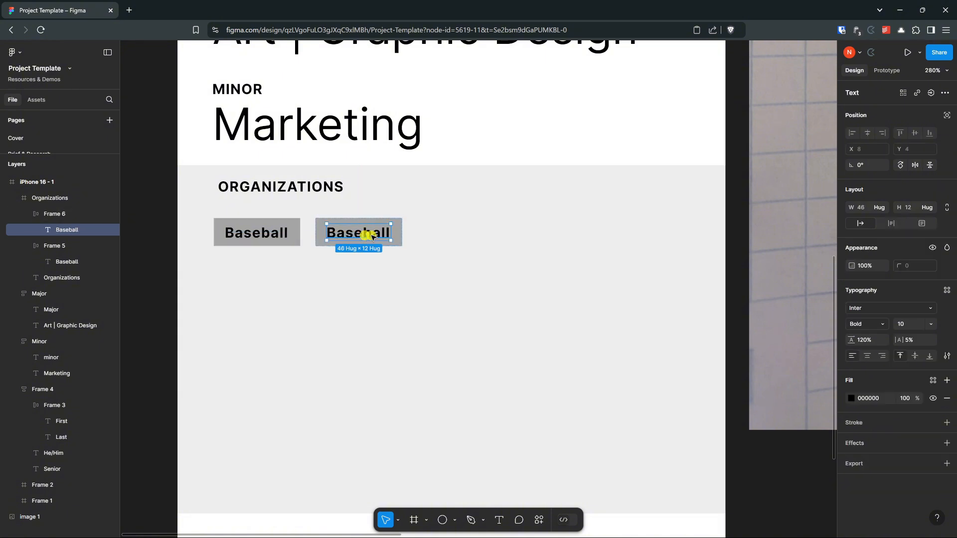
pyautogui.doubleClick(368, 235)
pyautogui.write('Basketball')
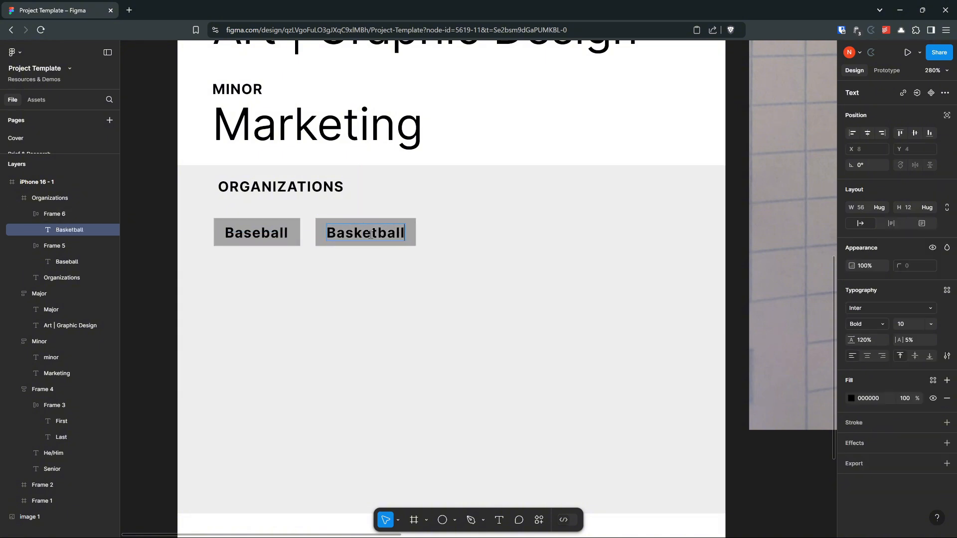
pyautogui.press('Escape')
pyautogui.press('1')
pyautogui.hotkey('ctrl', 'z')
pyautogui.click(455, 252)
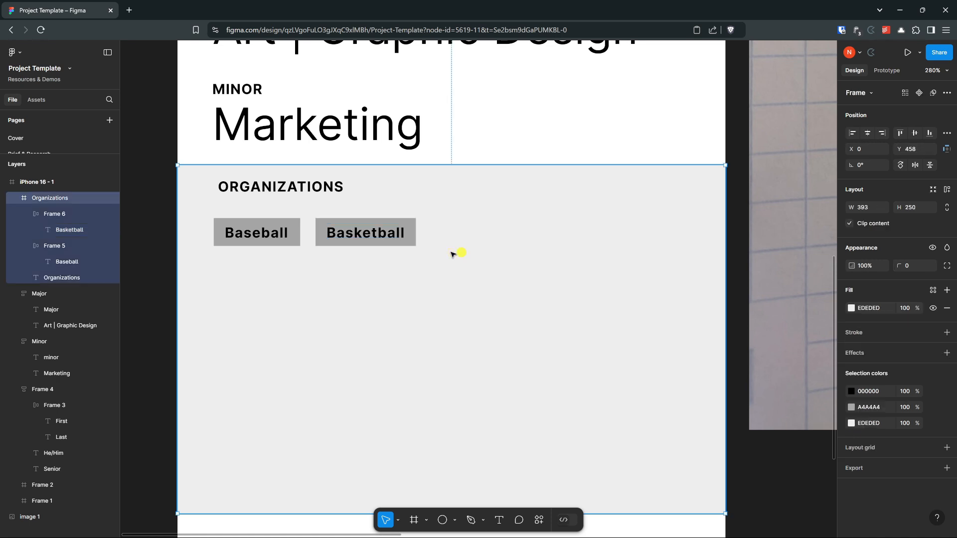
# Step: Duplicate the "Basketball" tag to its right and change the copy's text to "Raider Student Media"
pyautogui.click(394, 235)
pyautogui.moveTo(394, 235); pyautogui.dragTo(500, 238)
pyautogui.doubleClick(500, 238)
pyautogui.write('Raider Student Media')
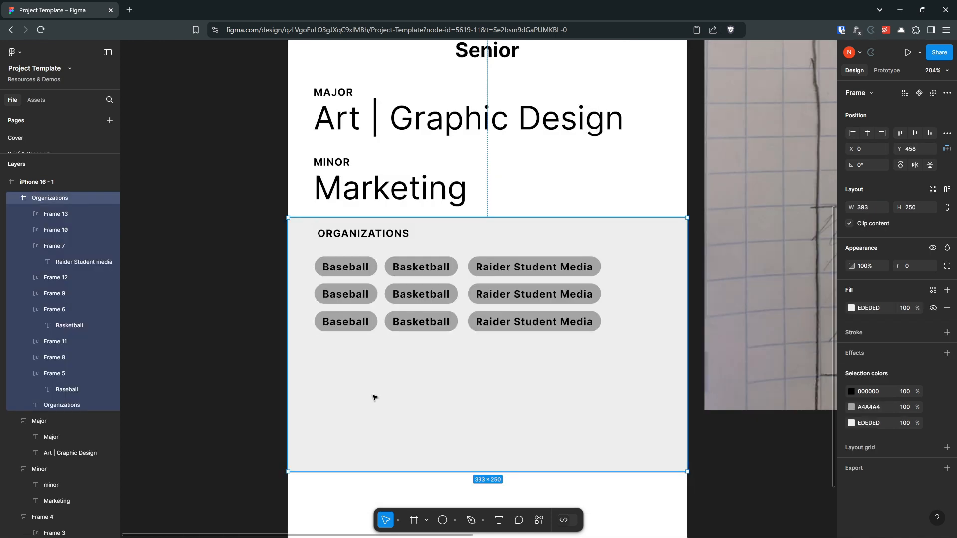
# Step: Select all the rounded tags in the three rows under the "Organizations" heading together
pyautogui.click(651, 505)
pyautogui.click(521, 380)
pyautogui.click(347, 237)
pyautogui.click(347, 266)
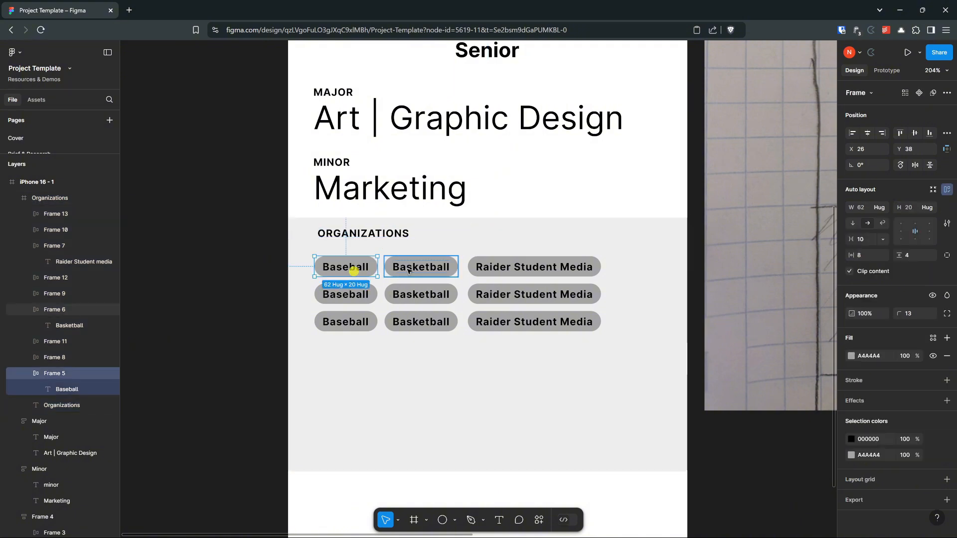
pyautogui.keyDown('shift'); pyautogui.click(408, 268); pyautogui.keyUp('shift')
pyautogui.keyDown('shift'); pyautogui.click(529, 273); pyautogui.keyUp('shift')
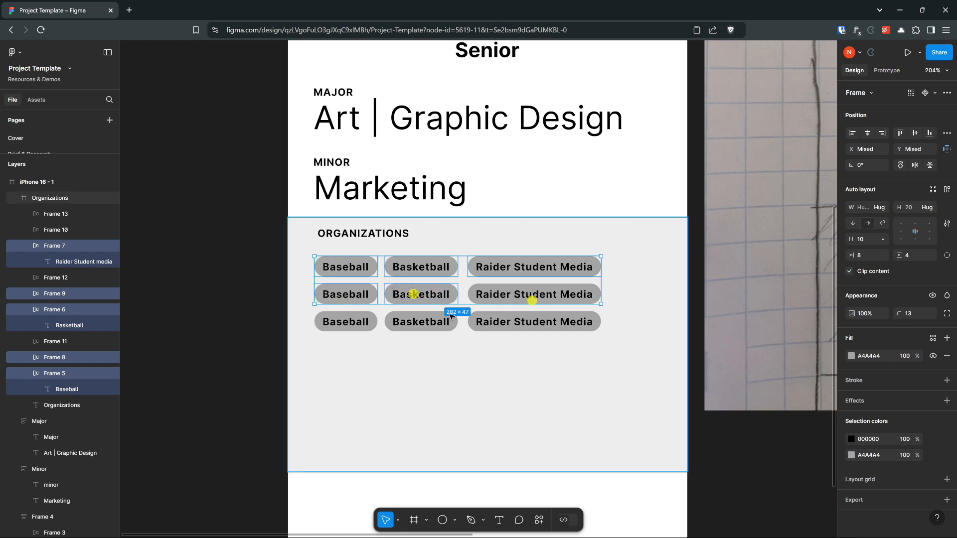
pyautogui.click(505, 338)
pyautogui.moveTo(505, 339); pyautogui.dragTo(553, 358)
pyautogui.hotkey('ctrl', 'z')
pyautogui.hotkey('ctrl', 'z')
pyautogui.keyDown('shift'); pyautogui.click(359, 321); pyautogui.keyUp('shift')
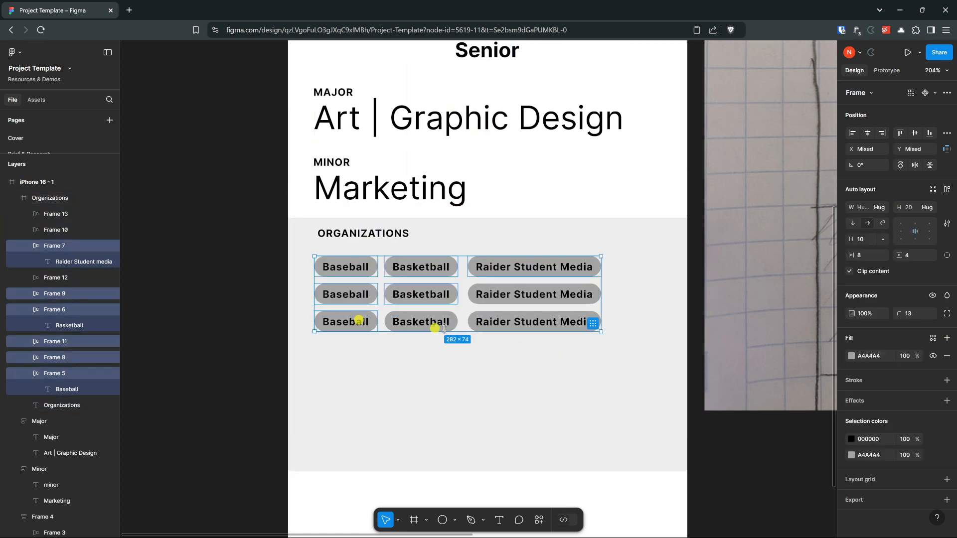
pyautogui.keyDown('shift'); pyautogui.click(436, 322); pyautogui.keyUp('shift')
pyautogui.keyDown('shift'); pyautogui.click(512, 324); pyautogui.keyUp('shift')
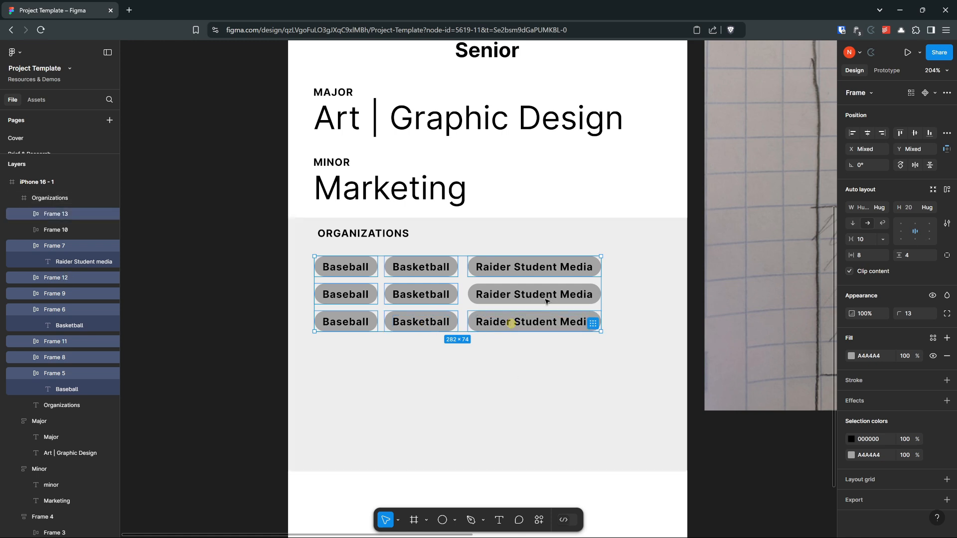